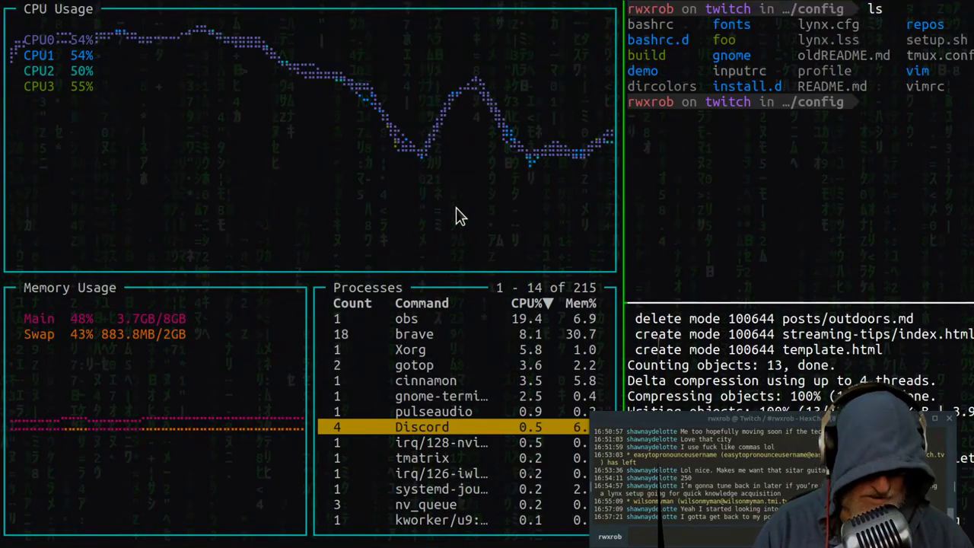
# Quit the running system monitors and clear the terminal pane.
pyautogui.write('qq')
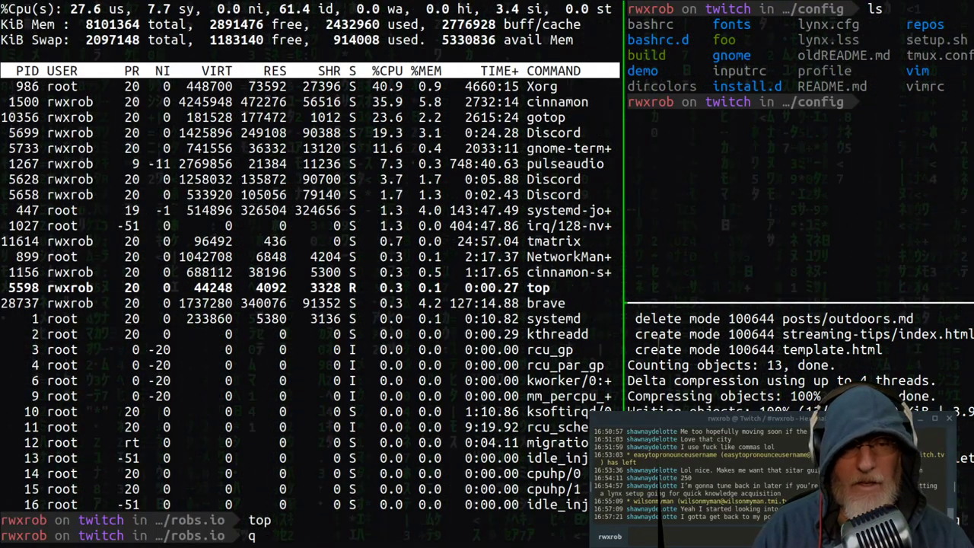
pyautogui.write('clear')
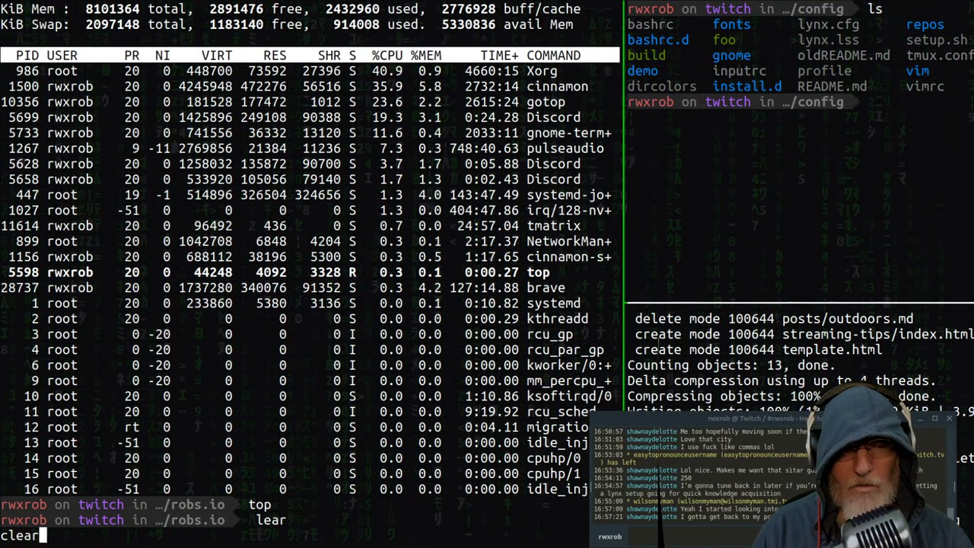
pyautogui.press('Return')
# Run a terminal web search for "what is lynx" using the ? command.
pyautogui.write('?')
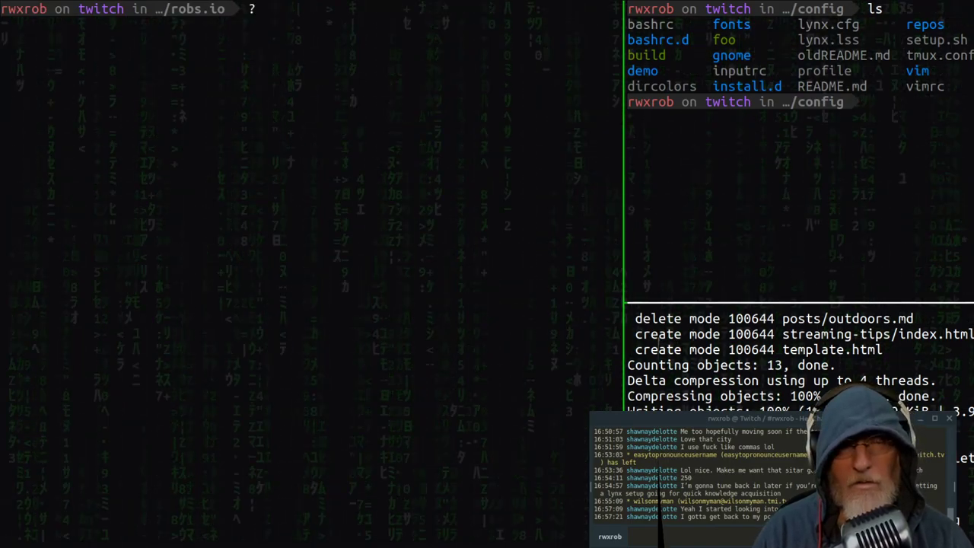
pyautogui.write(' what is lynx')
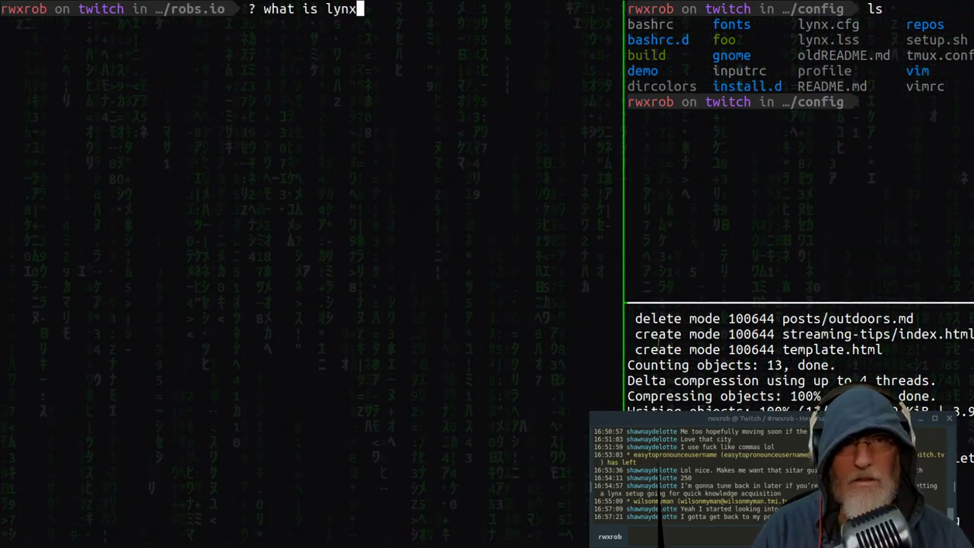
pyautogui.press('Return')
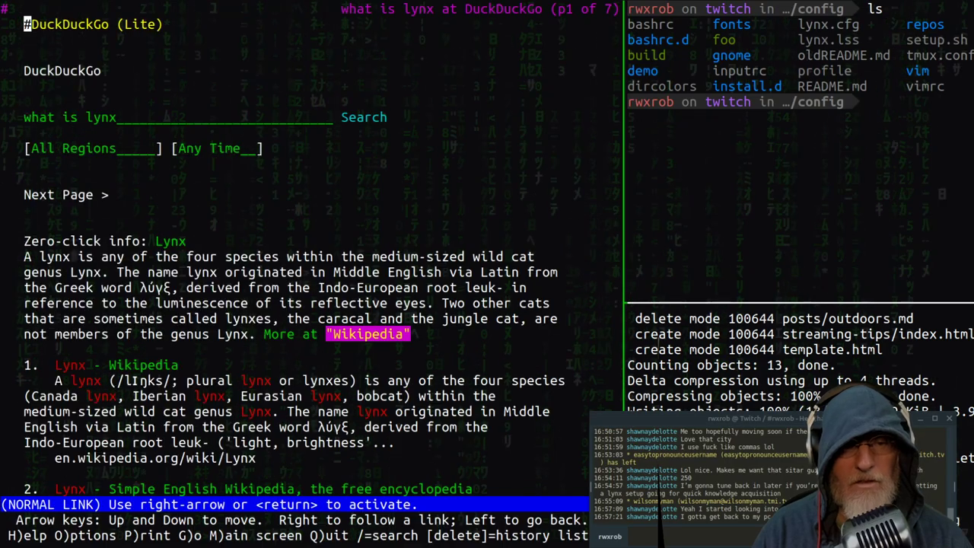
# Examine the links at the start of the first results page, ending on the zero-click Lynx link.
pyautogui.press('Up')
pyautogui.press('Up')
pyautogui.press('Up')
pyautogui.press('Up')
pyautogui.press('Up')
pyautogui.press('Down')
pyautogui.press('Down')
pyautogui.press('Down')
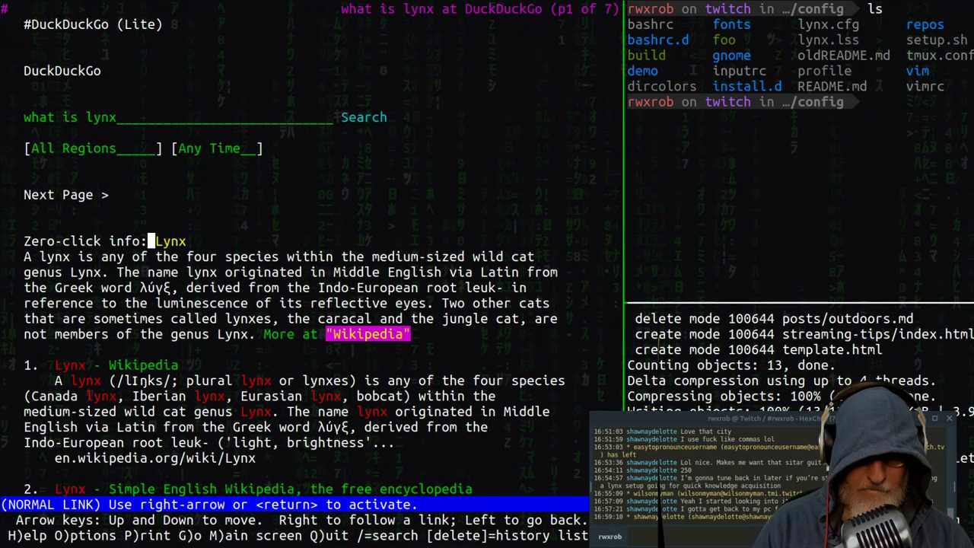
# Page forward through the DuckDuckGo results for "what is lynx" to the last page.
pyautogui.press('space')
pyautogui.press('space')
pyautogui.press('space')
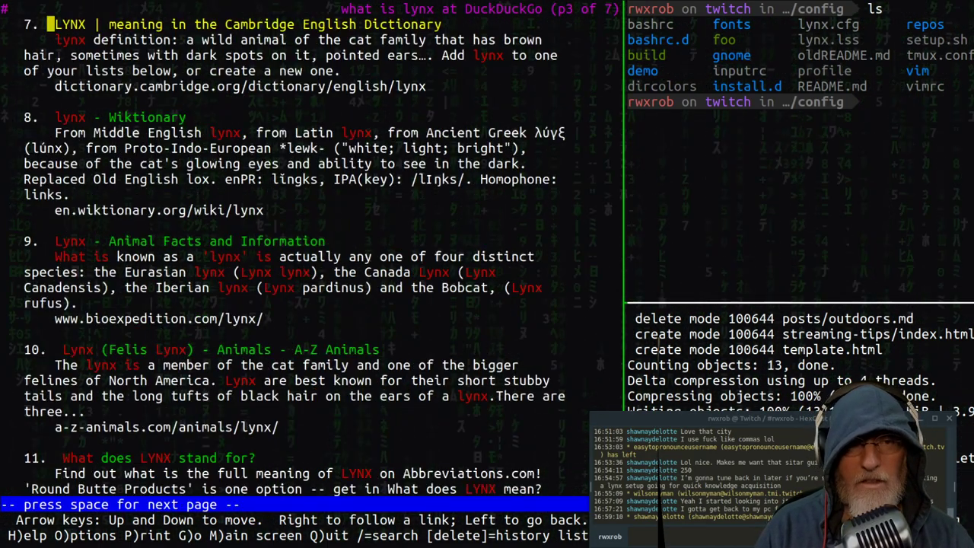
pyautogui.press('space')
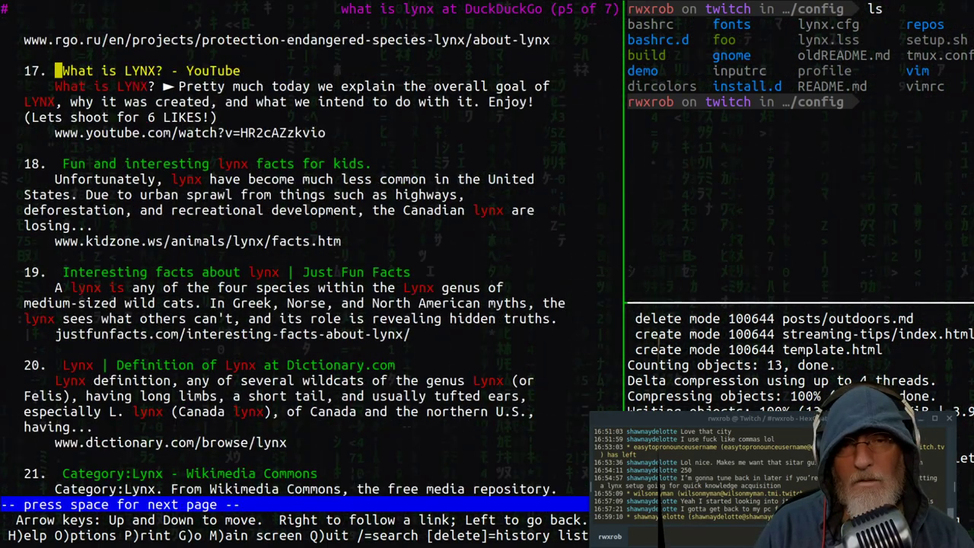
# Go back link by link through the search results to the "More at Wikipedia" link on the first page.
pyautogui.press('Up')
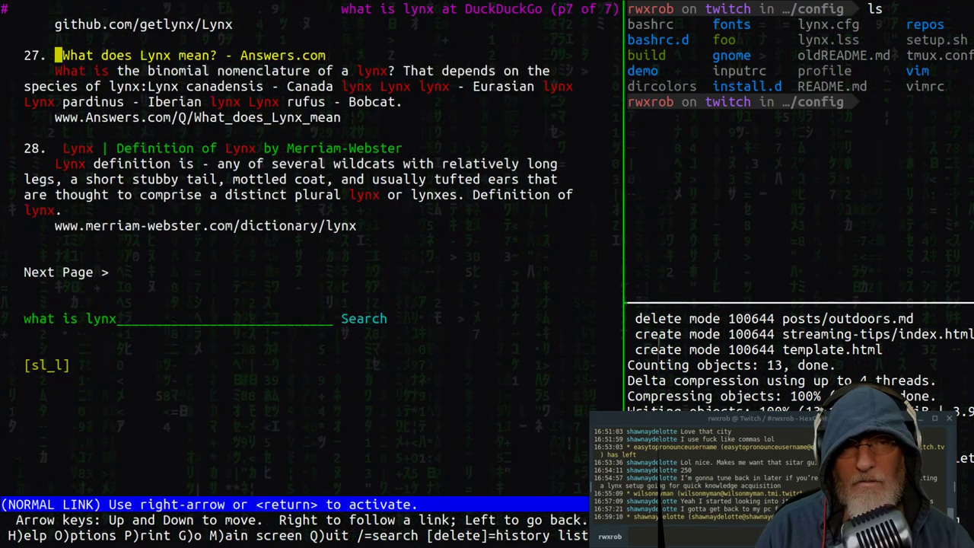
pyautogui.press('Up')
pyautogui.press('Up')
pyautogui.press('Up')
pyautogui.press('Up')
pyautogui.press('Up')
pyautogui.press('Up')
pyautogui.press('Up')
pyautogui.press('Up')
pyautogui.press('Up')
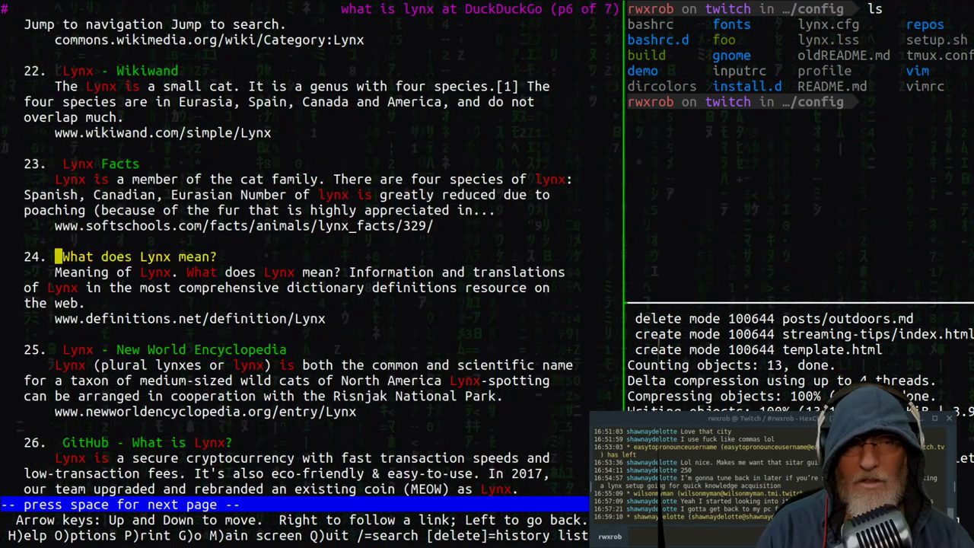
pyautogui.press('Up')
pyautogui.press('Up')
pyautogui.press('Up')
pyautogui.press('Up')
pyautogui.press('Up')
pyautogui.press('Up')
pyautogui.press('Up')
pyautogui.press('Up')
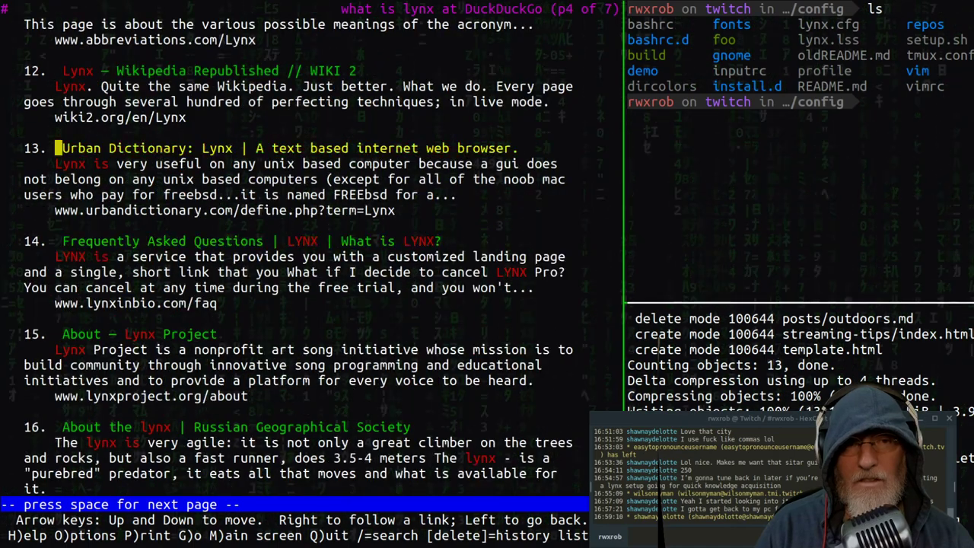
pyautogui.press('Up')
pyautogui.press('Up')
pyautogui.press('Up')
pyautogui.press('Up')
pyautogui.press('Up')
pyautogui.press('Up')
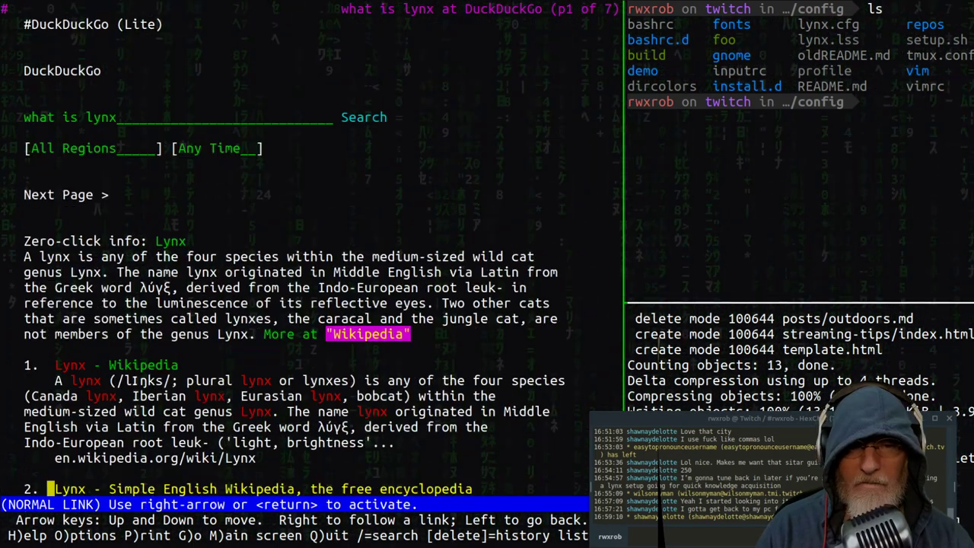
pyautogui.press('Up')
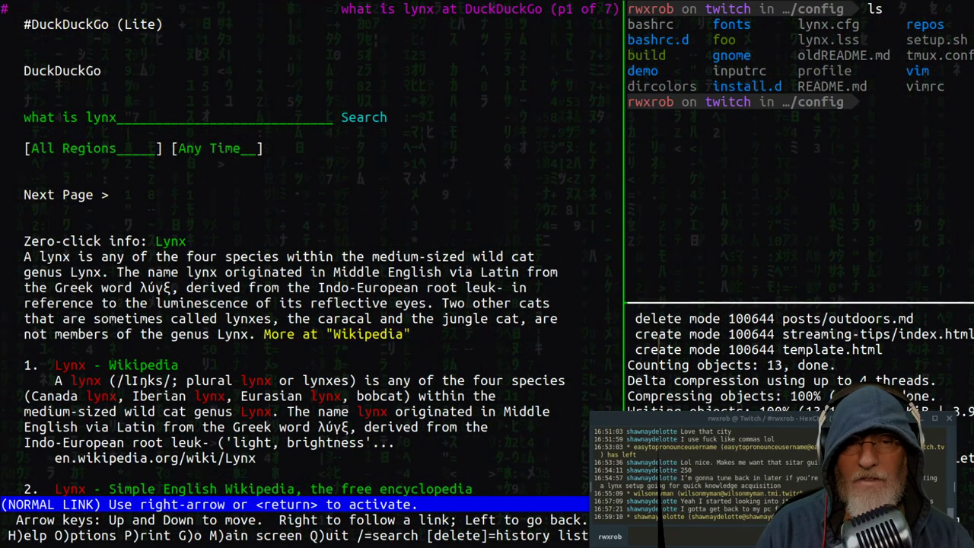
pyautogui.press('Up')
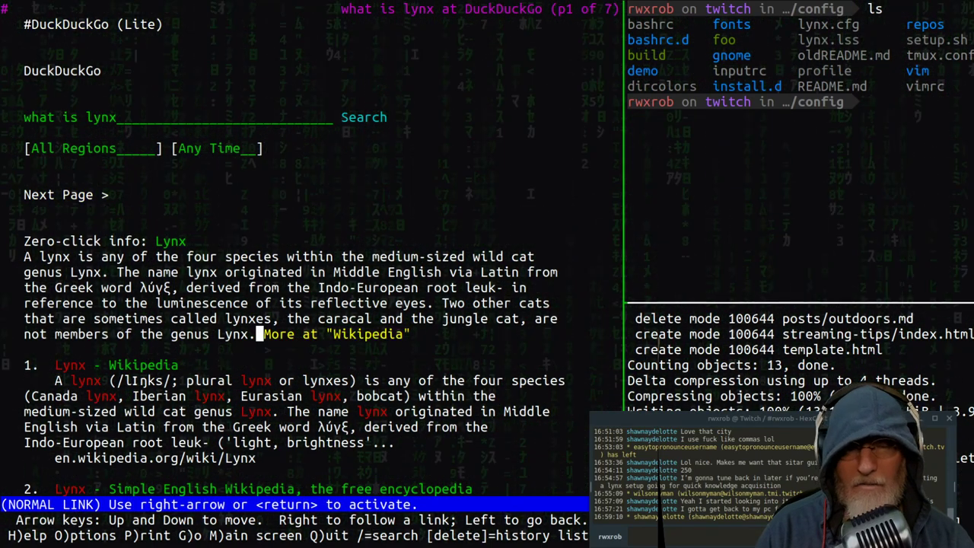
# Step forward through the results to the Collins English Dictionary entry on the second page.
pyautogui.press('Down')
pyautogui.press('Down')
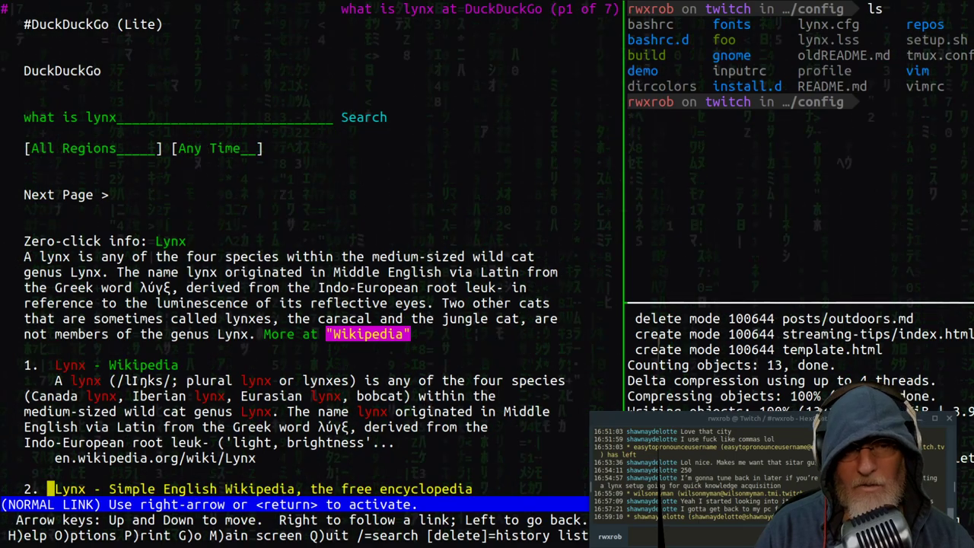
pyautogui.press('Down')
pyautogui.press('Down')
pyautogui.press('Down')
pyautogui.press('Down')
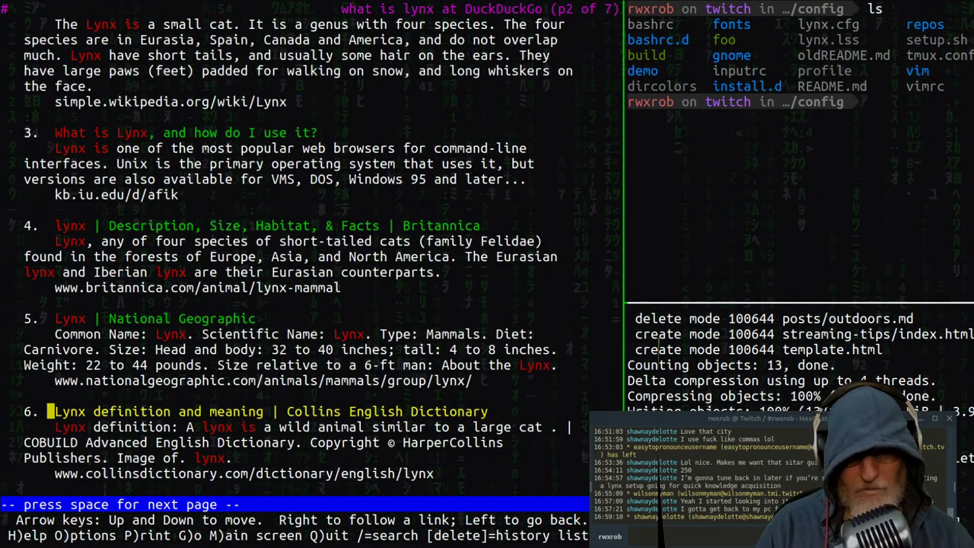
# Return through the result links to the Any Time option on the first page.
pyautogui.press('Up')
pyautogui.press('Up')
pyautogui.press('Up')
pyautogui.press('Up')
pyautogui.press('Up')
pyautogui.press('Up')
pyautogui.press('Up')
pyautogui.press('Up')
pyautogui.press('Up')
pyautogui.press('Up')
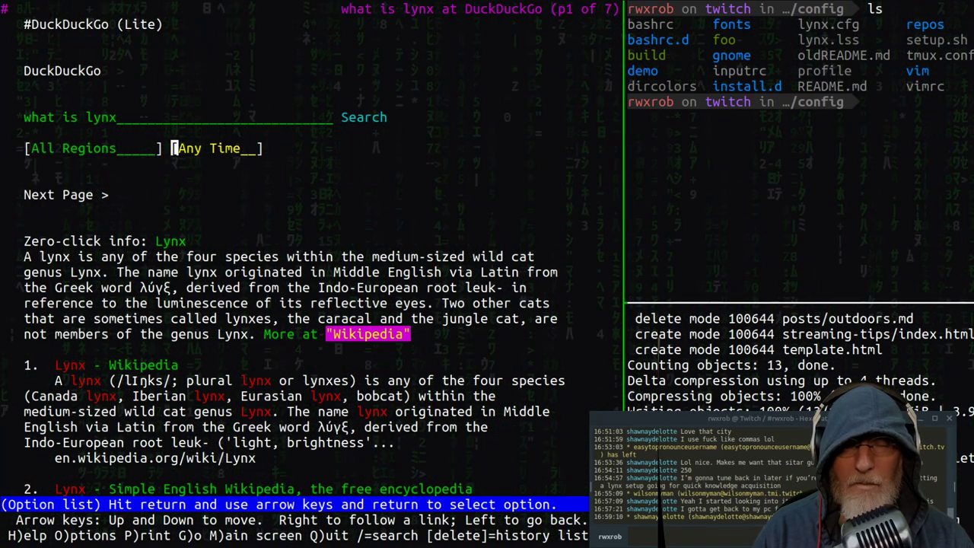
# Quit Lynx and enter the start of a sudo apt install command at the shell prompt.
pyautogui.press('q')
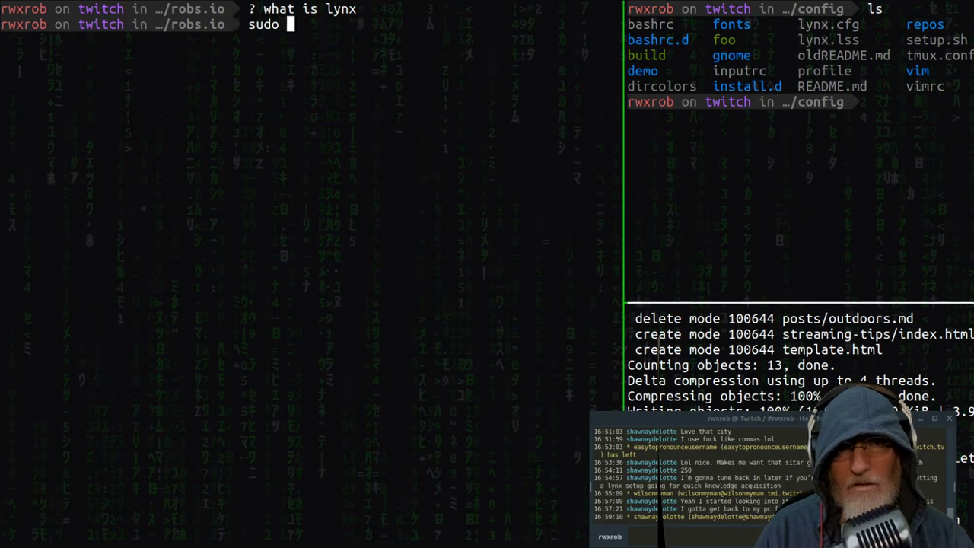
pyautogui.write('sudo apt instal')
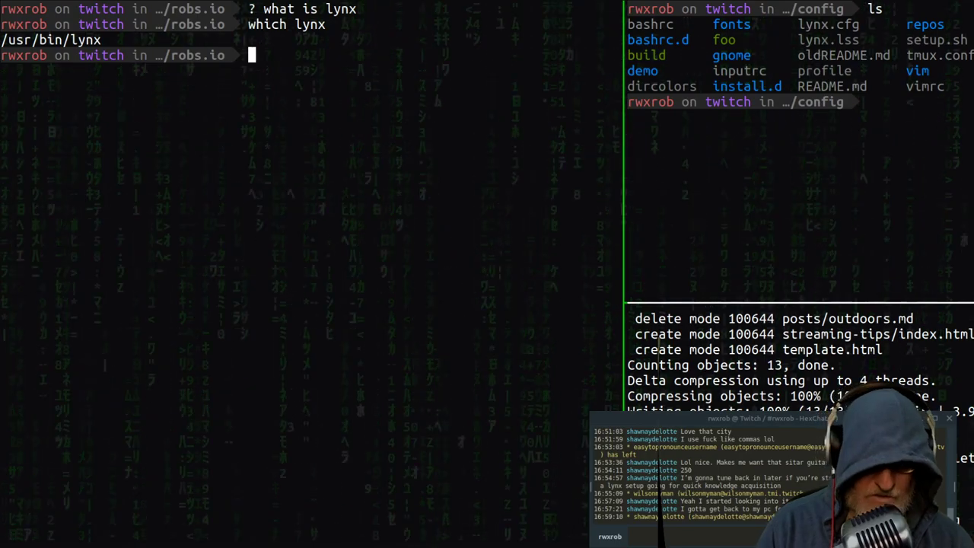
# Switch to the web browser and open the lynx.cfg file in the config repository on GitHub.
pyautogui.hotkey('alt', 'Tab')
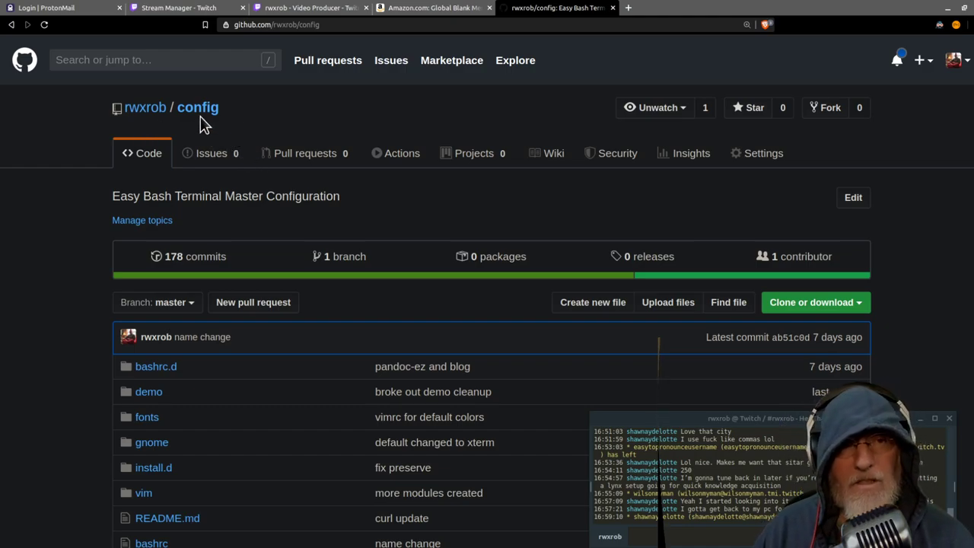
pyautogui.scroll(-1, 359, 247)
pyautogui.scroll(-4, 360, 248)
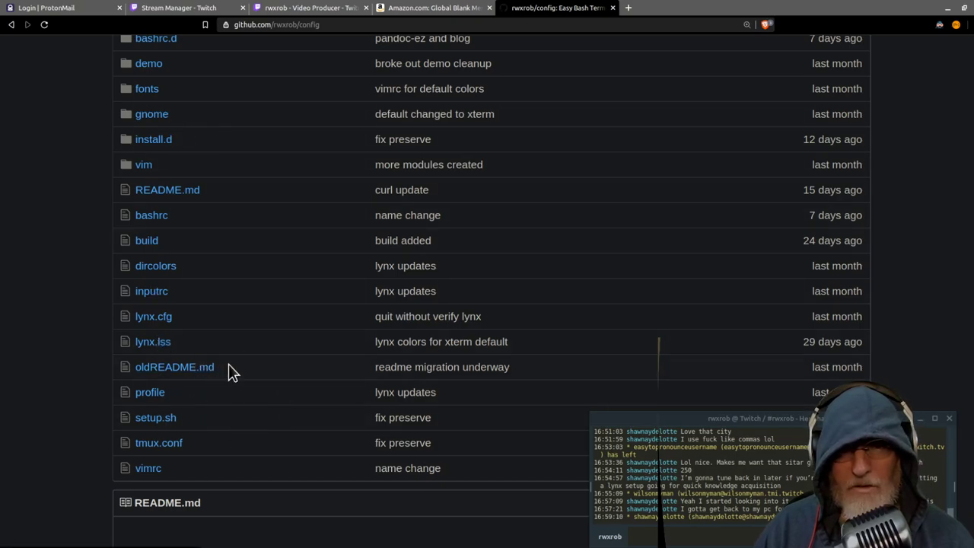
pyautogui.click(159, 320)
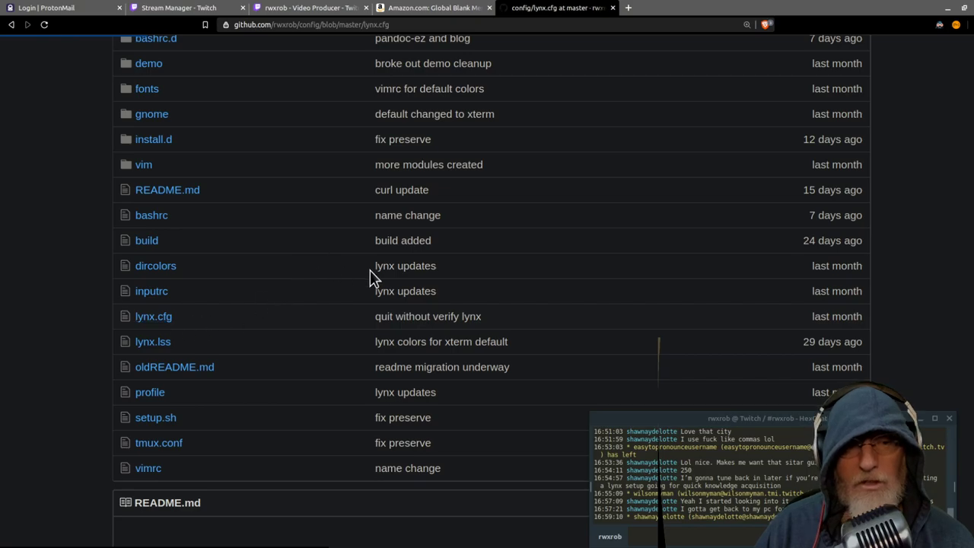
# Read through lynx.cfg from the opening comments and INCLUDE section down to the STARTFILE setting.
pyautogui.scroll(-2, 387, 260)
pyautogui.scroll(-3, 398, 257)
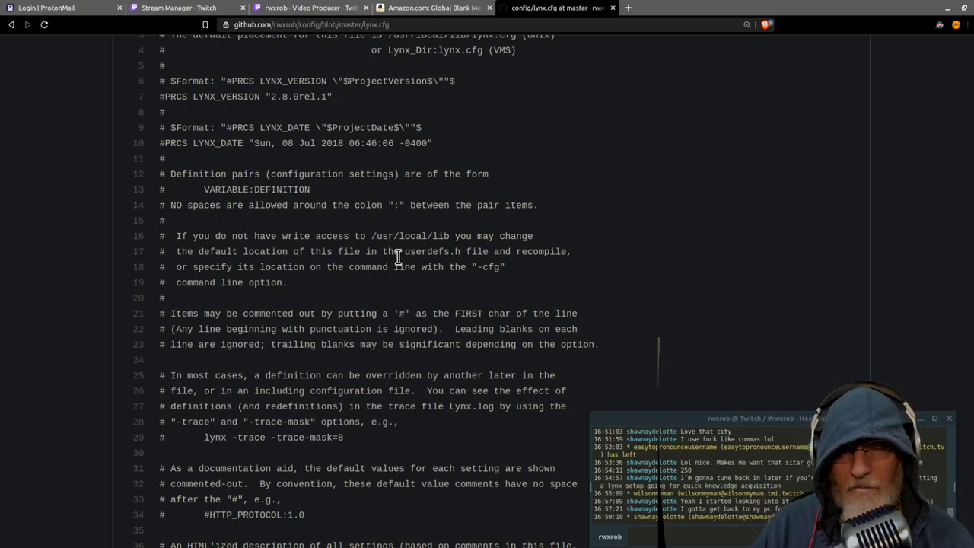
pyautogui.scroll(-3, 398, 265)
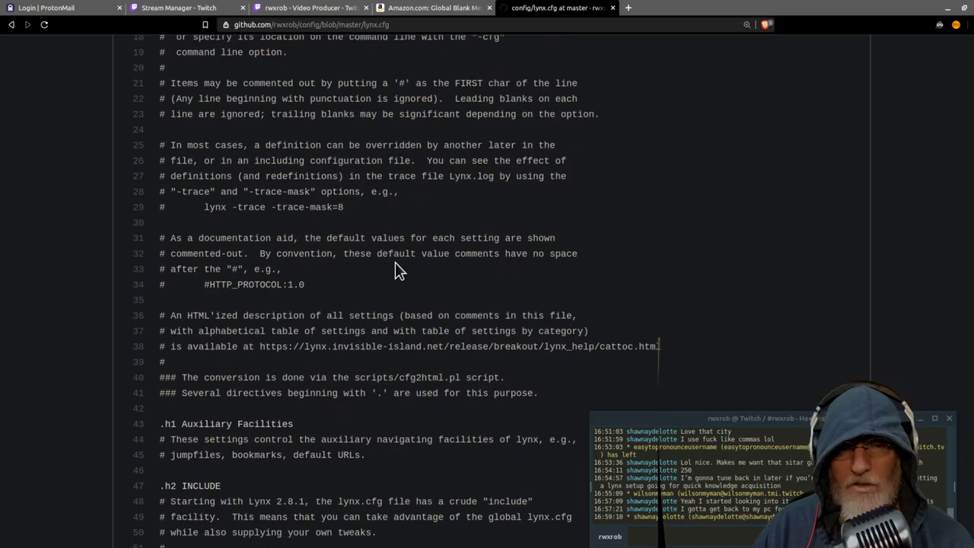
pyautogui.scroll(-2, 396, 263)
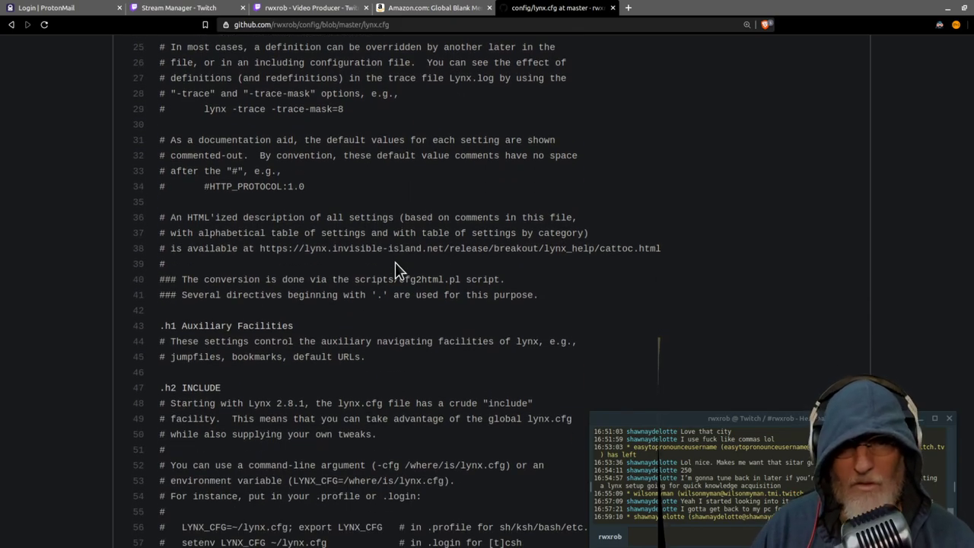
pyautogui.scroll(-2, 394, 262)
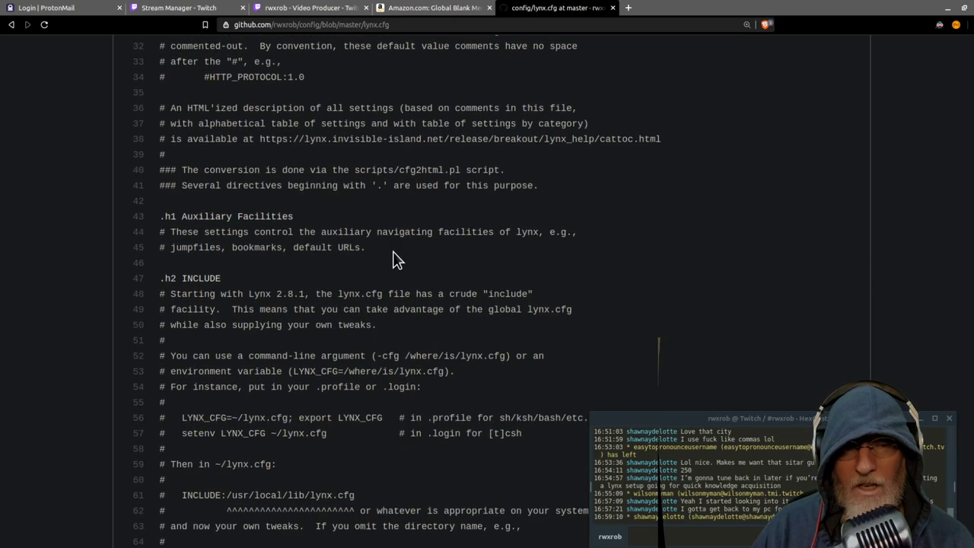
pyautogui.scroll(-3, 397, 259)
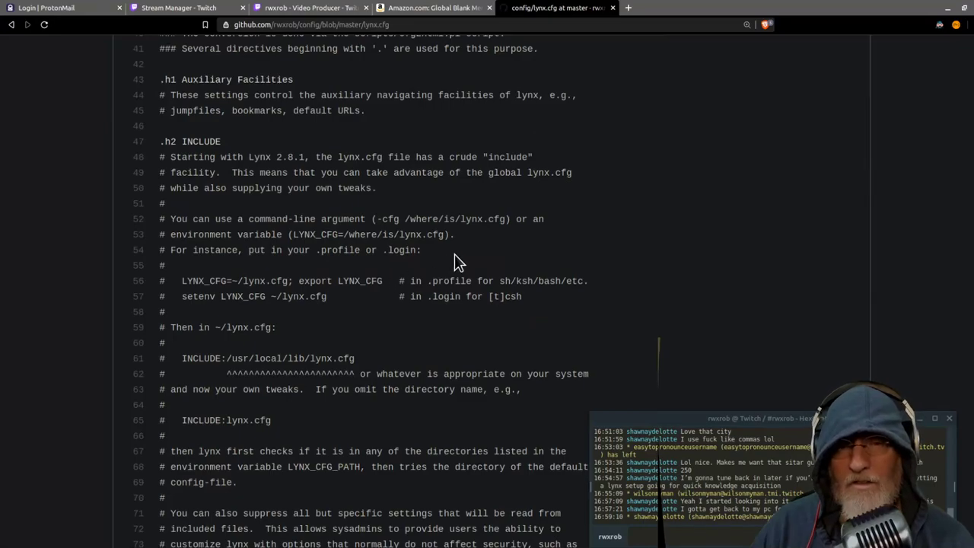
pyautogui.scroll(-9, 454, 261)
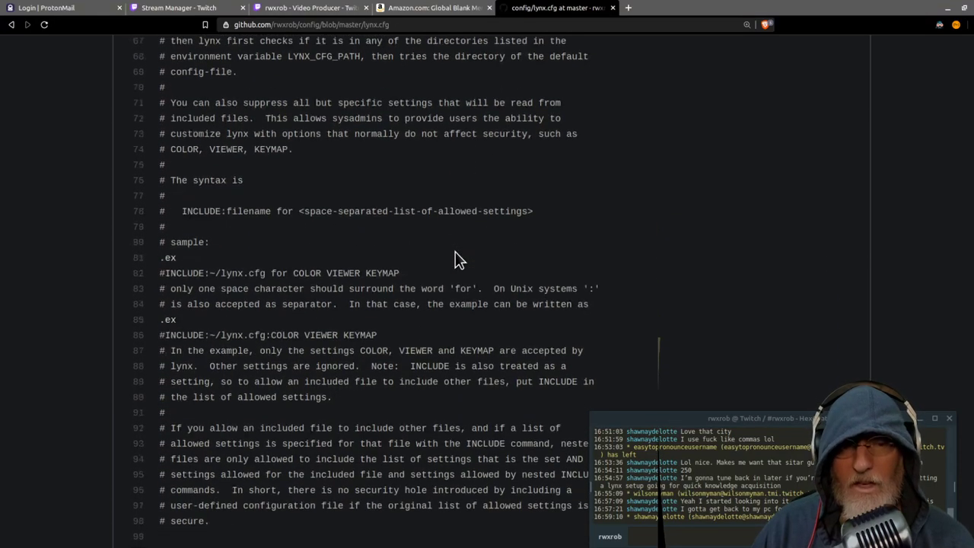
pyautogui.scroll(-6, 454, 252)
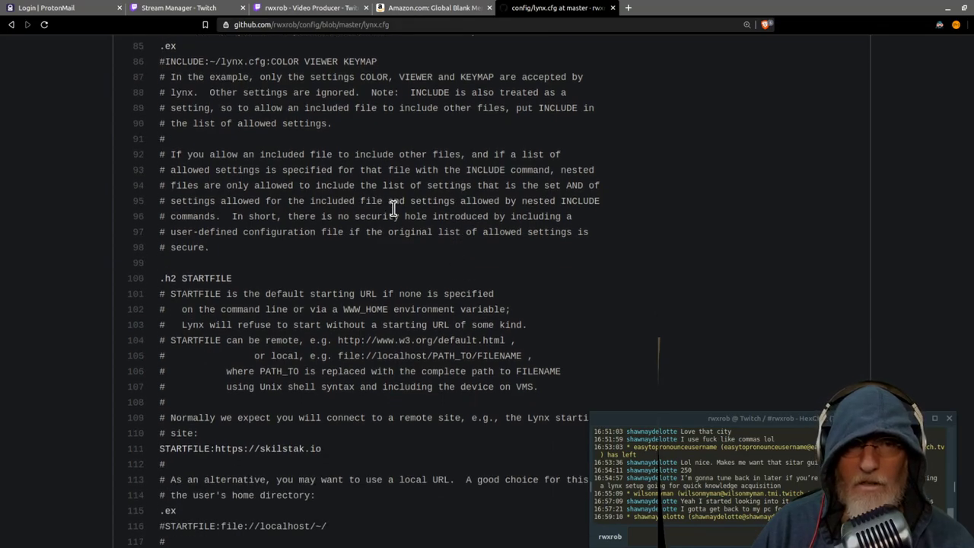
pyautogui.scroll(-3, 396, 210)
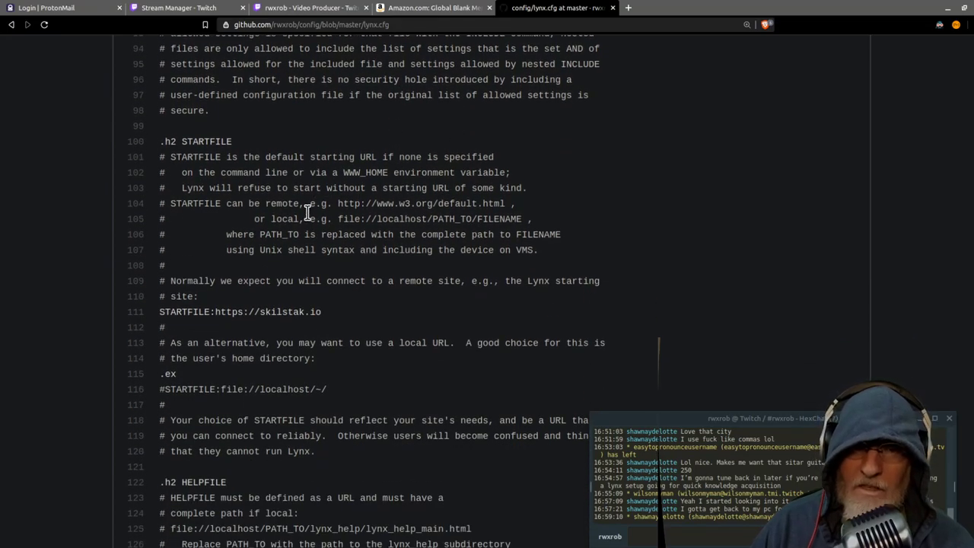
pyautogui.scroll(-2, 376, 253)
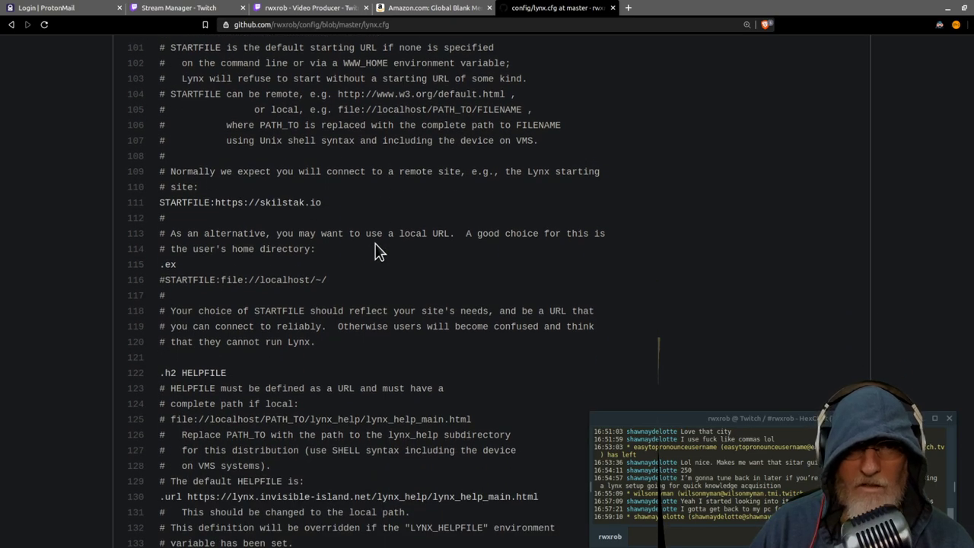
pyautogui.moveTo(327, 202); pyautogui.dragTo(213, 204)
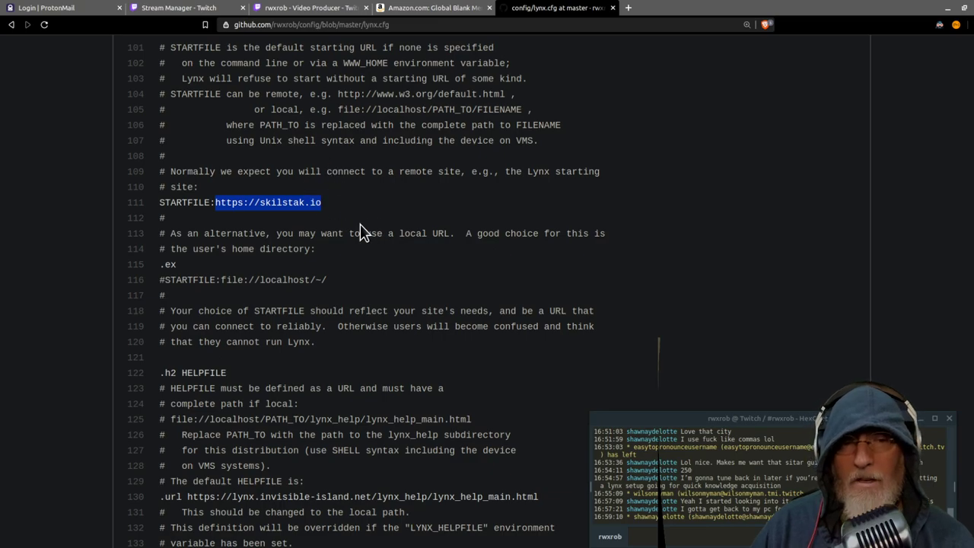
pyautogui.scroll(-3, 383, 232)
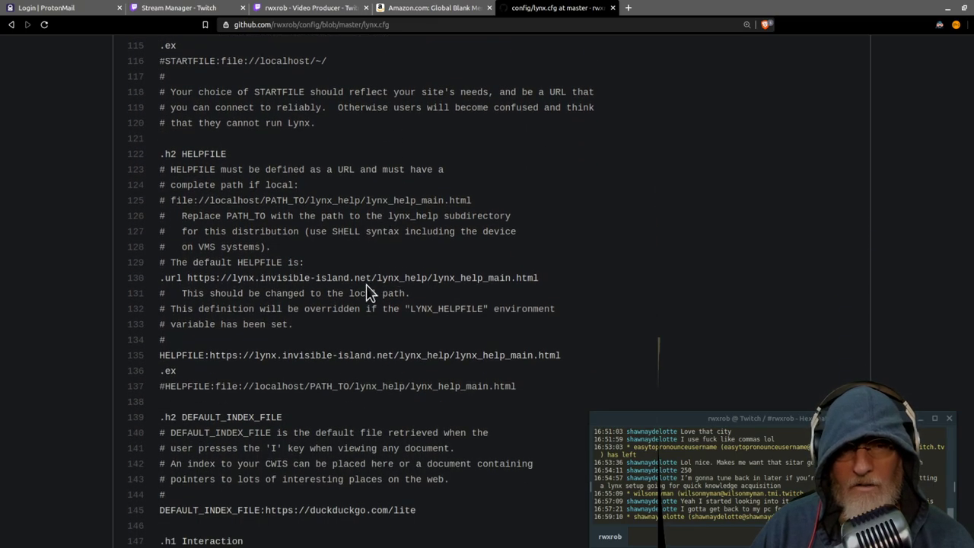
pyautogui.scroll(-2, 437, 281)
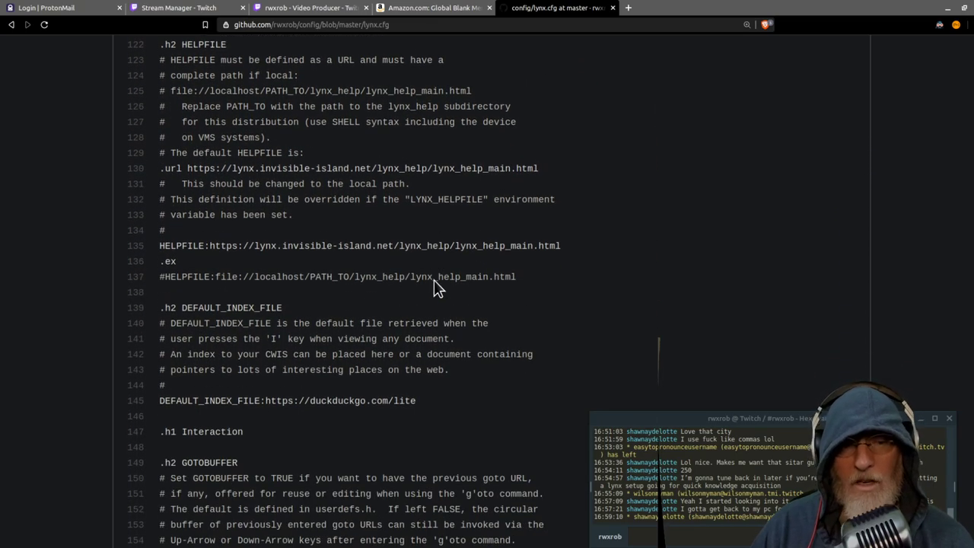
pyautogui.scroll(2, 436, 281)
pyautogui.scroll(5, 436, 281)
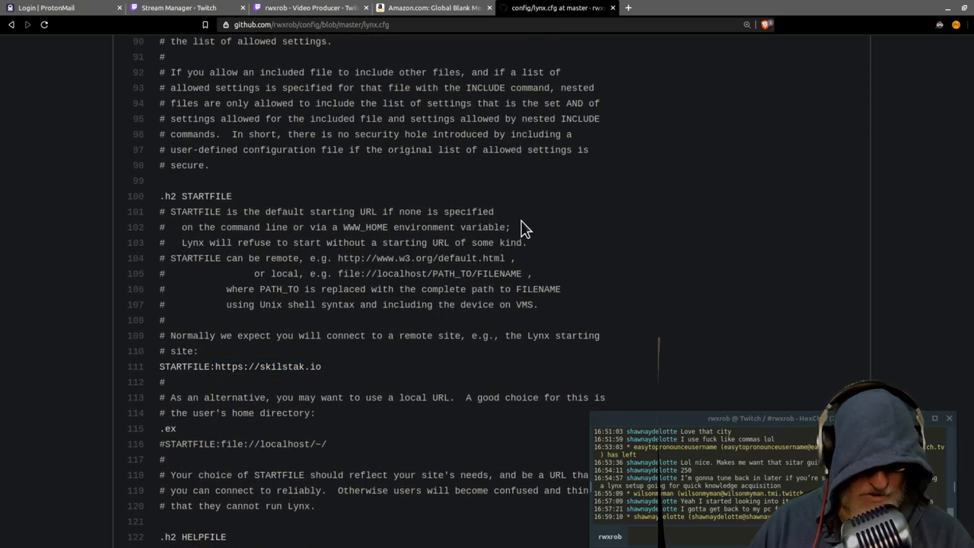
# Search the lynx.cfg page for "vi" and step forward through the matches into the GOTOBUFFER section.
pyautogui.hotkey('ctrl', 'f')
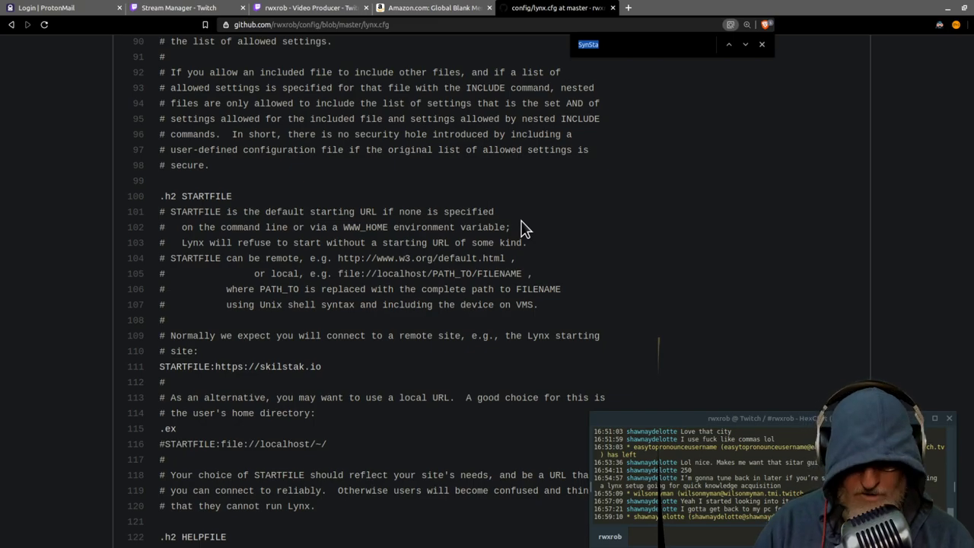
pyautogui.write('vi')
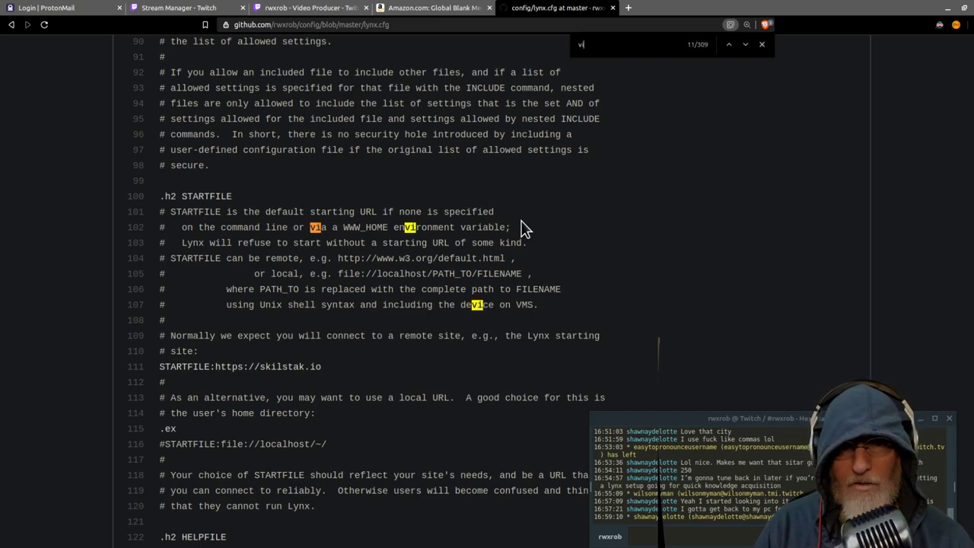
pyautogui.click(745, 44)
pyautogui.click(746, 44)
pyautogui.click(745, 44)
pyautogui.click(746, 44)
pyautogui.click(745, 45)
pyautogui.click(746, 44)
pyautogui.click(746, 44)
pyautogui.click(745, 44)
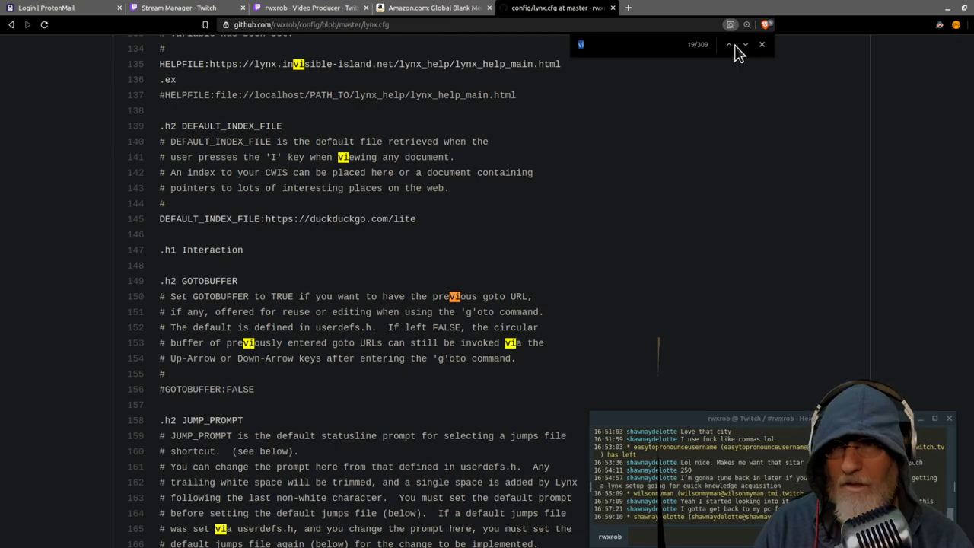
# Extend the page search to "vi mo" to look for the vi keys setting, and shorten the search text to "v".
pyautogui.write('mo')
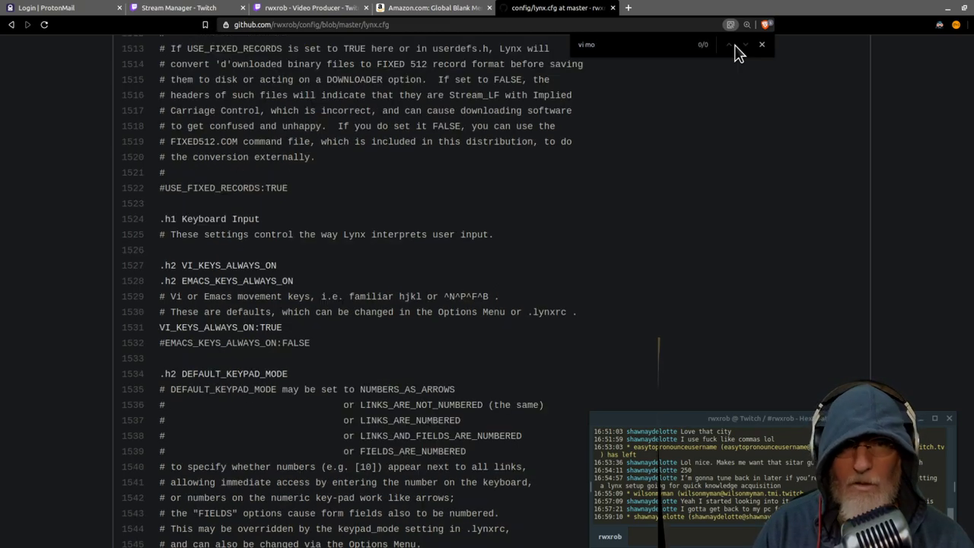
pyautogui.press('BackSpace')
pyautogui.press('BackSpace')
pyautogui.press('BackSpace')
pyautogui.press('BackSpace')
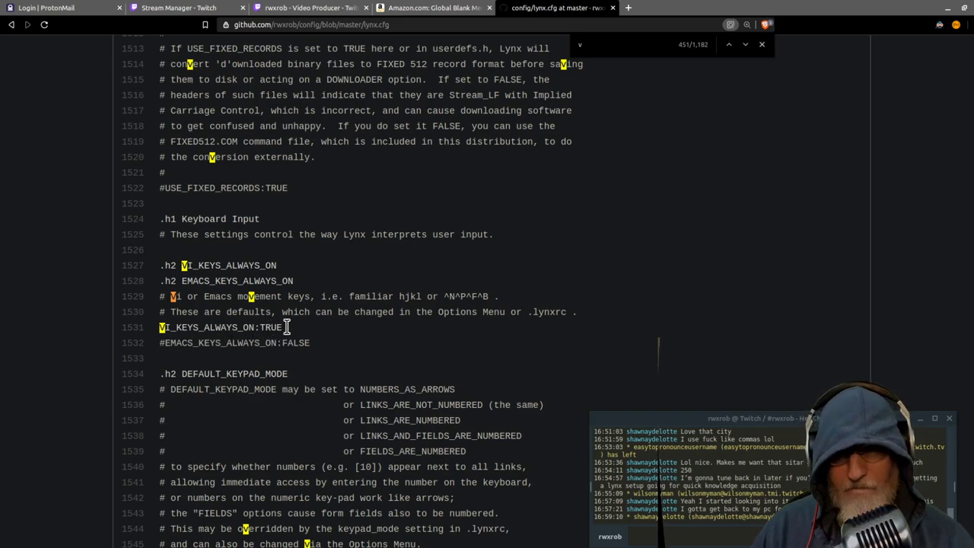
# Read lynx.cfg from the VI_KEYS_ALWAYS_ON setting through keypad mode, bookmarks and editor settings to the Proxy section.
pyautogui.scroll(-1, 464, 251)
pyautogui.scroll(4, 457, 244)
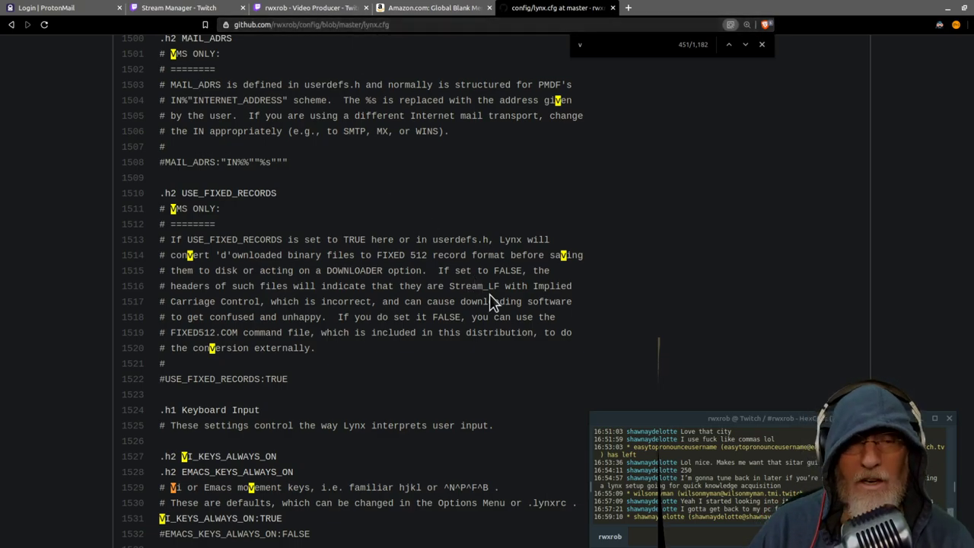
pyautogui.scroll(-5, 543, 317)
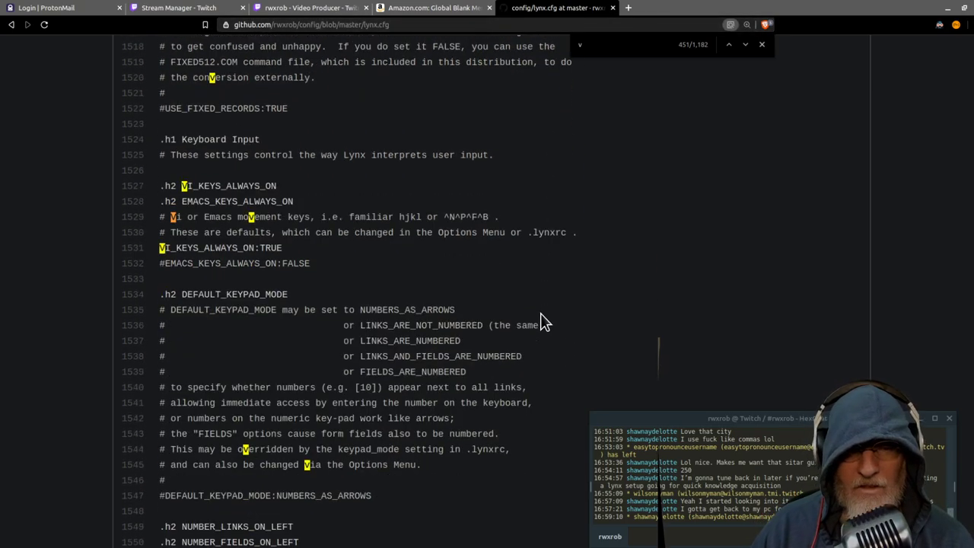
pyautogui.scroll(-7, 544, 316)
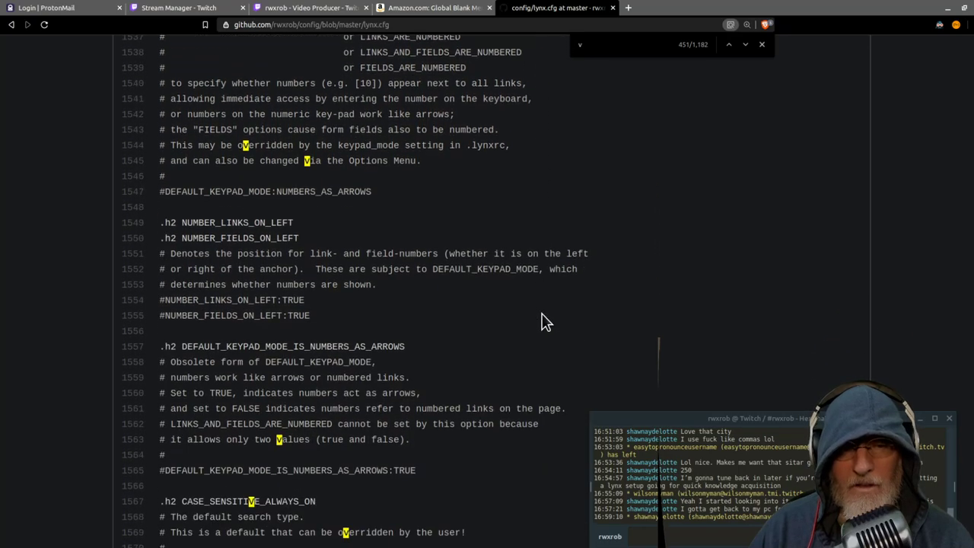
pyautogui.scroll(-3, 545, 321)
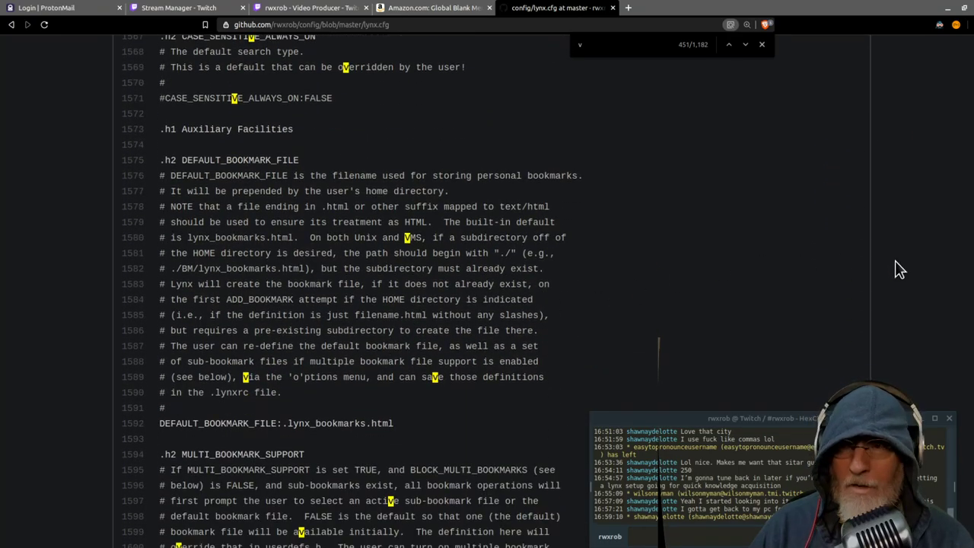
pyautogui.scroll(-7, 889, 268)
pyautogui.scroll(-9, 680, 274)
pyautogui.scroll(-3, 638, 281)
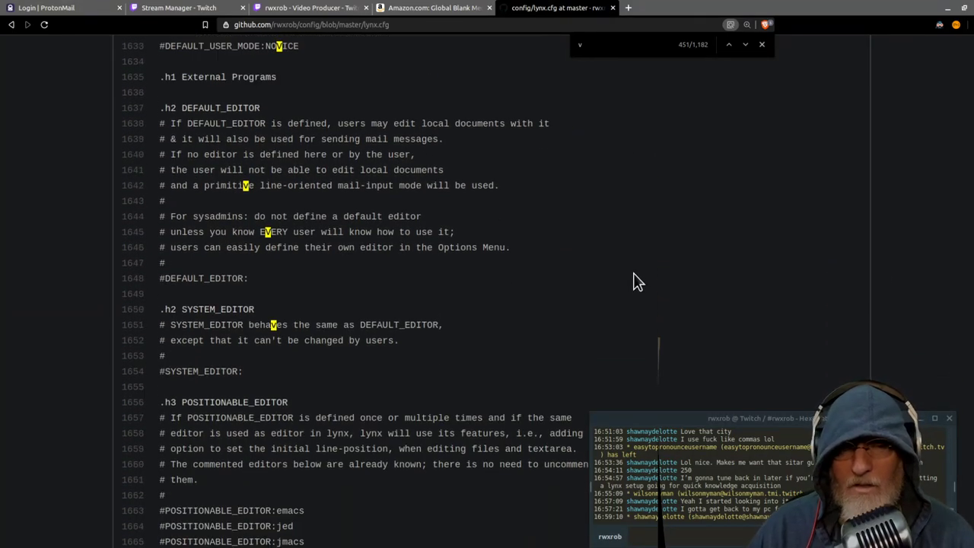
pyautogui.scroll(-5, 578, 290)
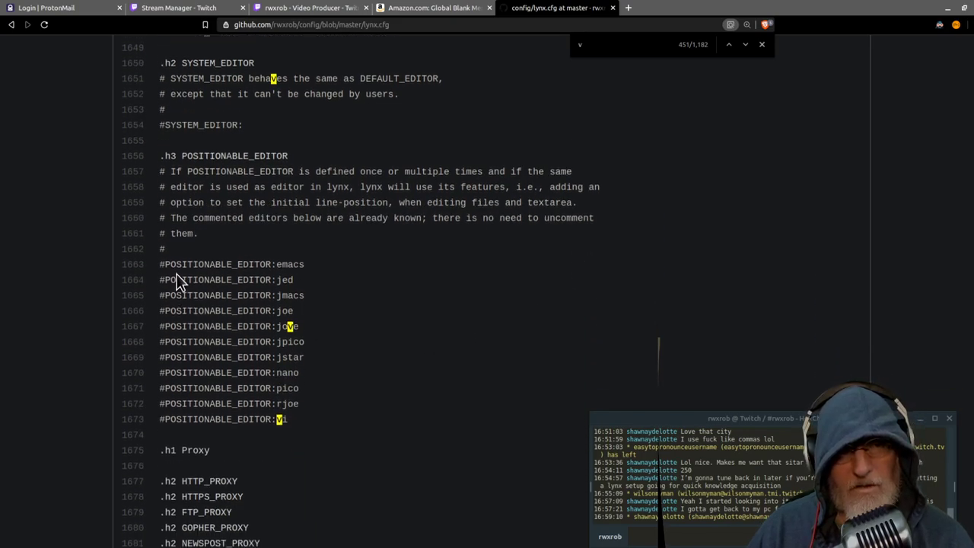
pyautogui.scroll(-5, 285, 327)
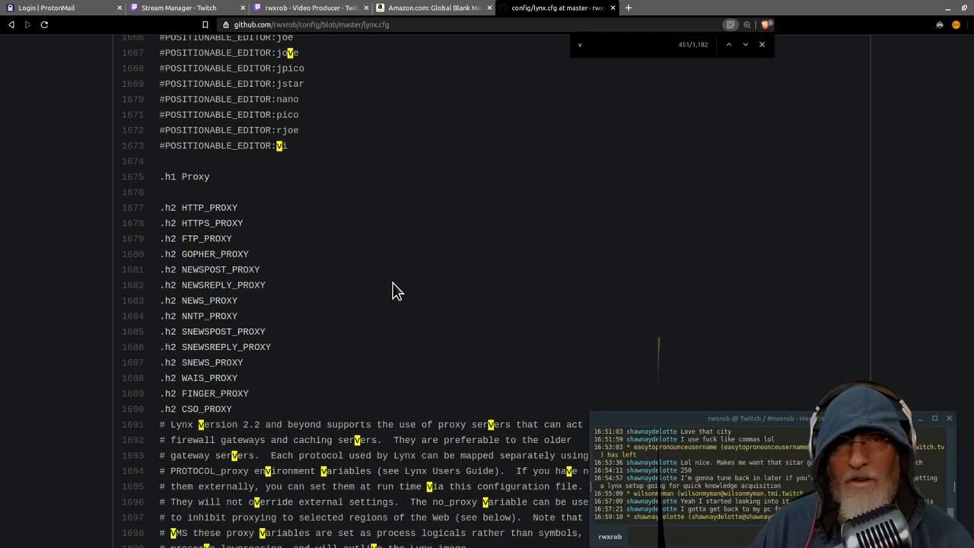
# Switch to the terminal and rerun the earlier "? what is lynx" search from the shell history.
pyautogui.hotkey('alt', 'Tab')
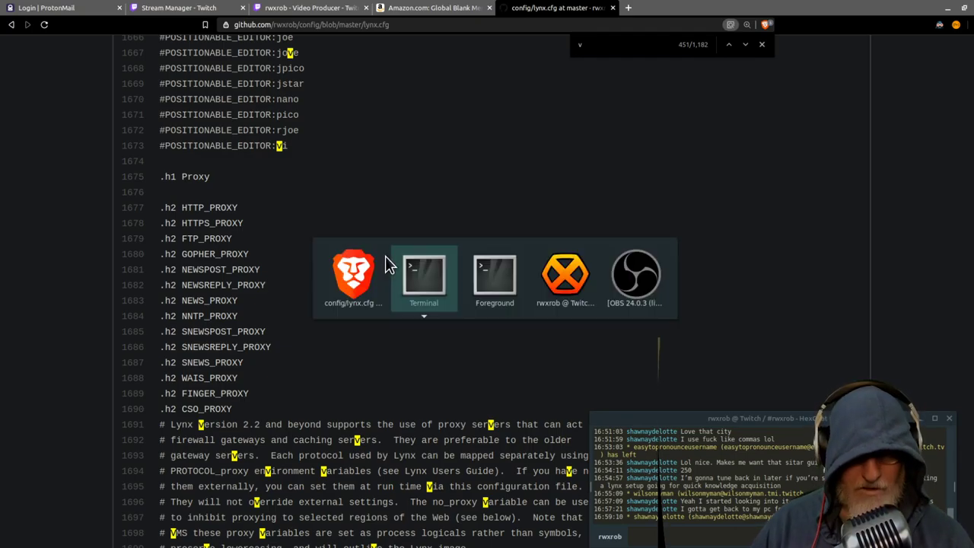
pyautogui.hotkey('alt', 'Tab')
pyautogui.hotkey('alt', 'Tab')
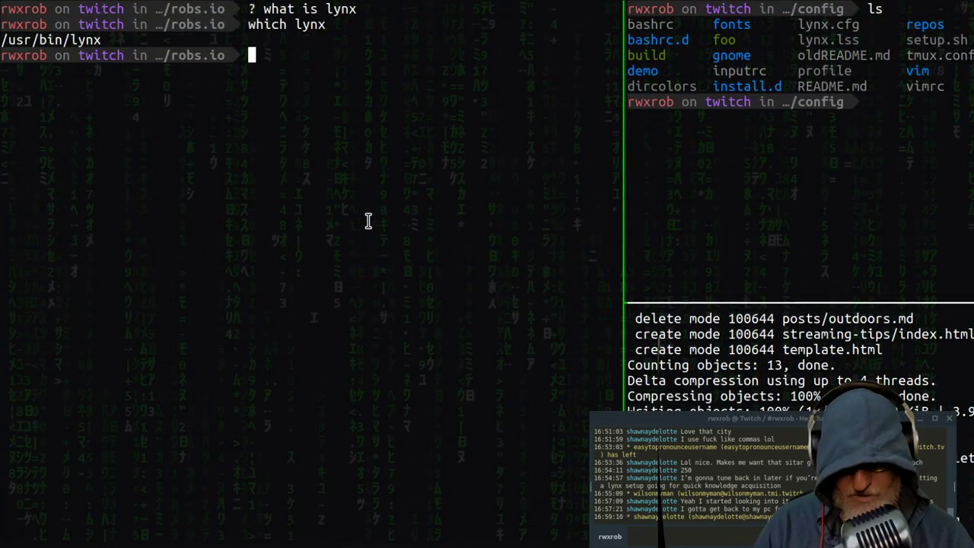
pyautogui.press('Up')
pyautogui.press('Up')
pyautogui.press('Up')
pyautogui.press('Up')
pyautogui.press('Down')
pyautogui.press('Down')
pyautogui.press('Return')
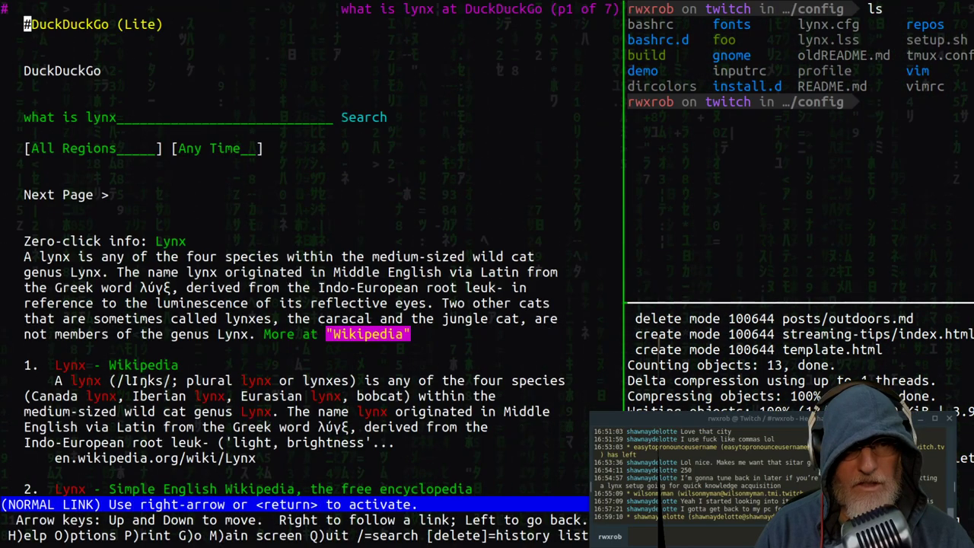
# Follow the "Lynx - Wikipedia" result, go back, and view the information page for the current document.
pyautogui.press('Down')
pyautogui.press('Down')
pyautogui.press('Down')
pyautogui.press('Down')
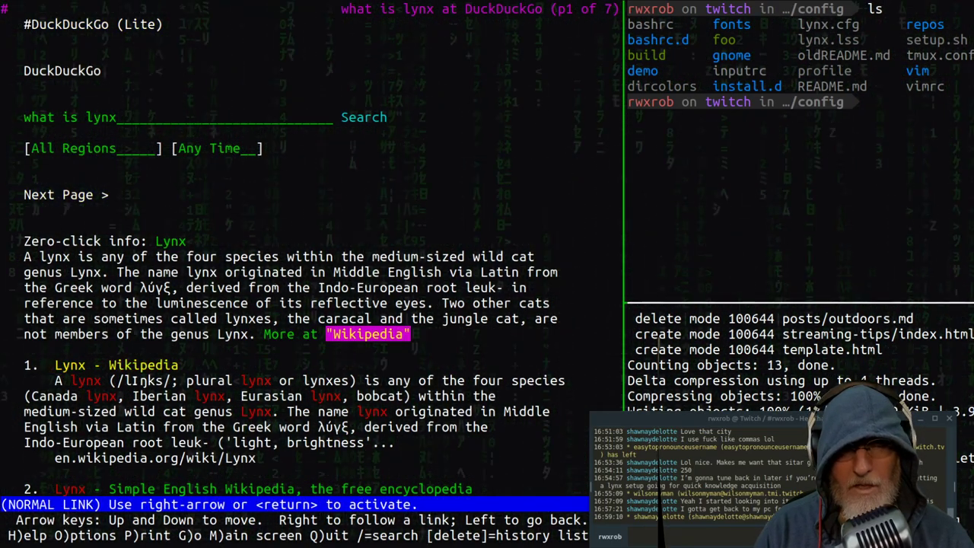
pyautogui.press('Return')
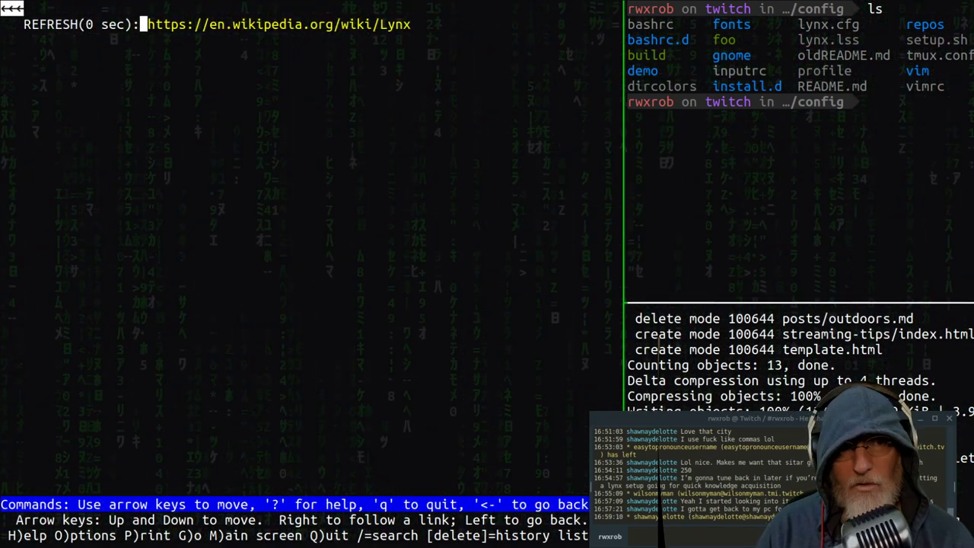
pyautogui.press('Left')
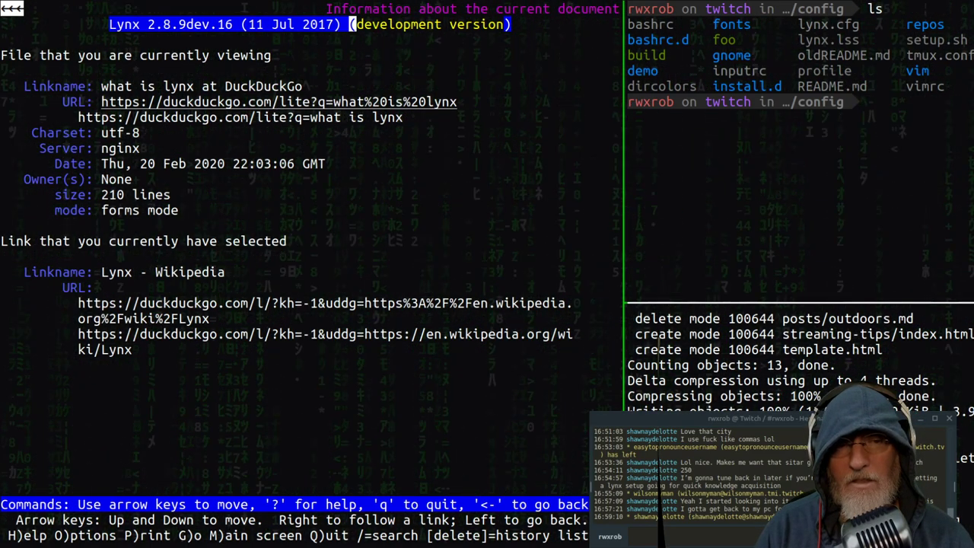
# Return to the DuckDuckGo results, move through the result links, and quit Lynx.
pyautogui.press('Left')
pyautogui.press('Down')
pyautogui.press('Down')
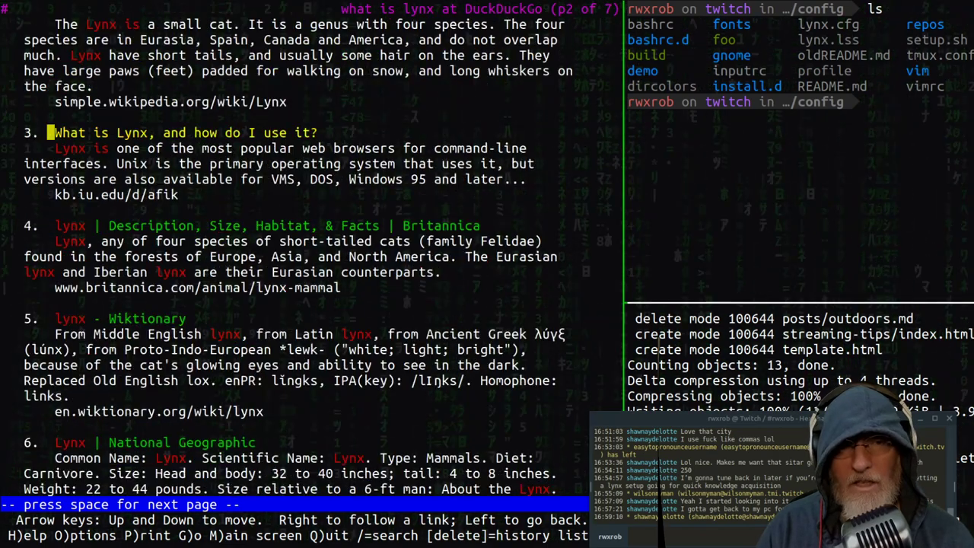
pyautogui.press('Down')
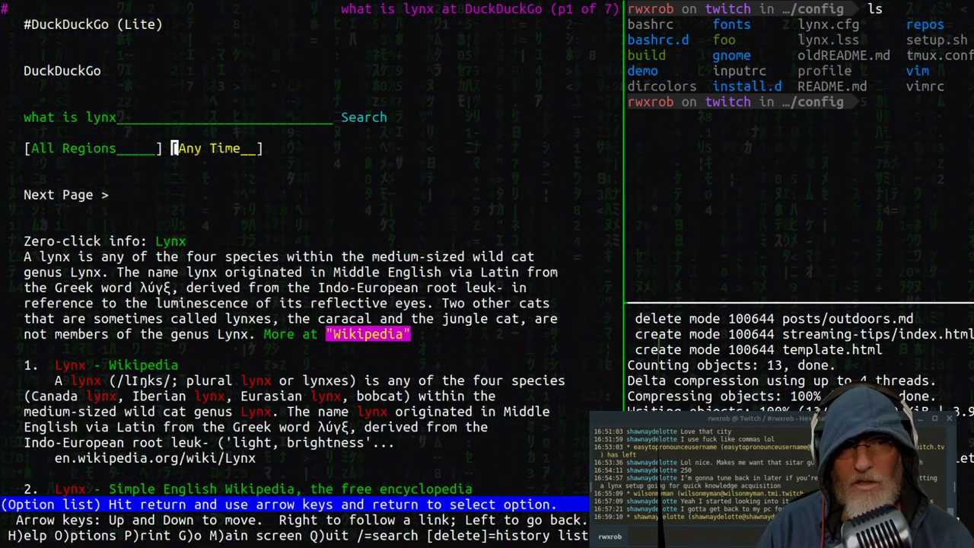
pyautogui.press('q')
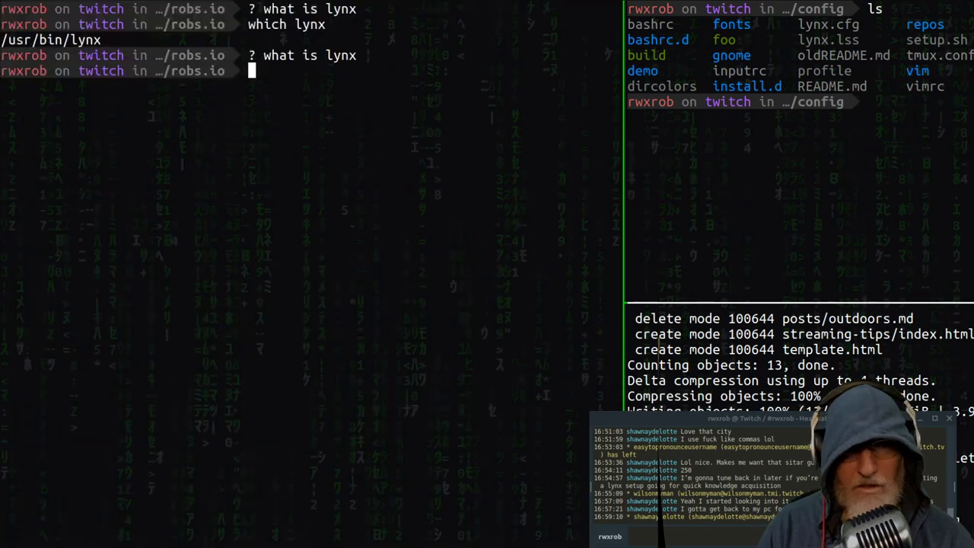
# Recall the last search command, change it to "?? what is lynx", and run it to search Google.
pyautogui.press('Up')
pyautogui.press('Home')
pyautogui.press('Right')
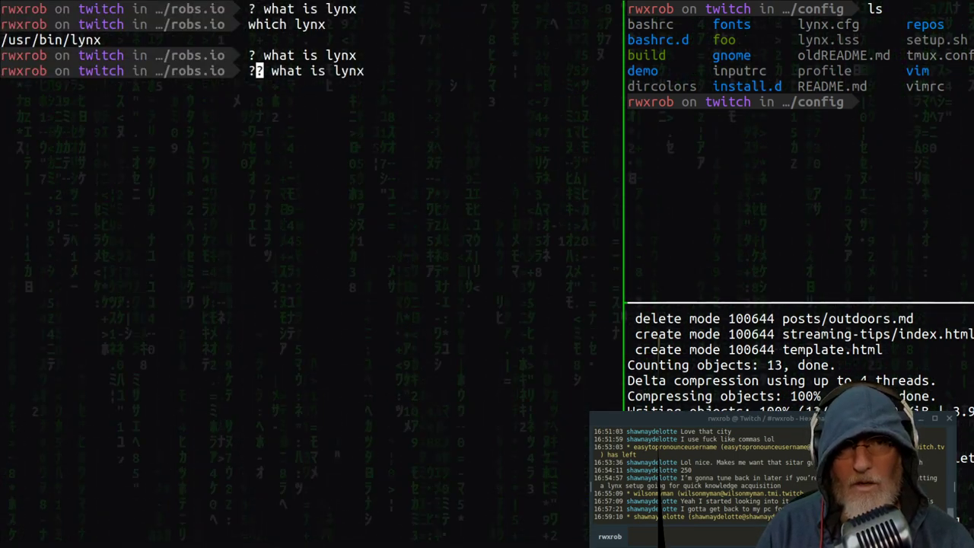
pyautogui.press('Return')
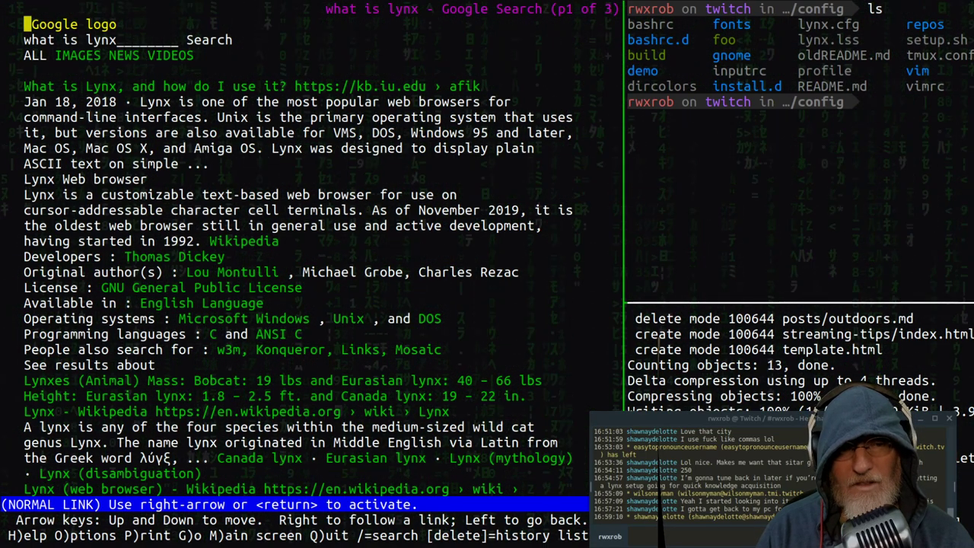
# Page through the Google results to the last page and quit Lynx.
pyautogui.press('space')
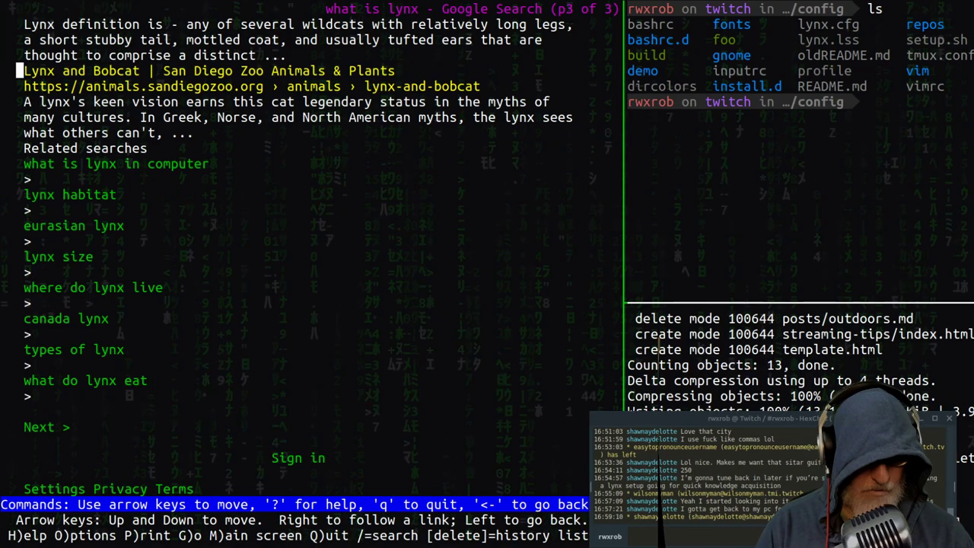
pyautogui.press('q')
pyautogui.press('y')
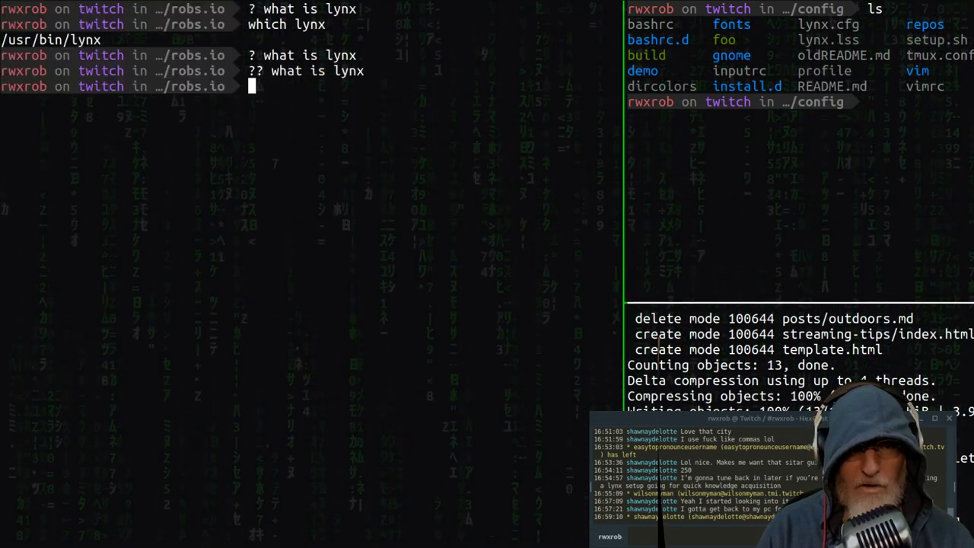
# Recall the "? what is lynx" command from the shell history and run it again.
pyautogui.press('Escape')
pyautogui.press('k')
pyautogui.press('k')
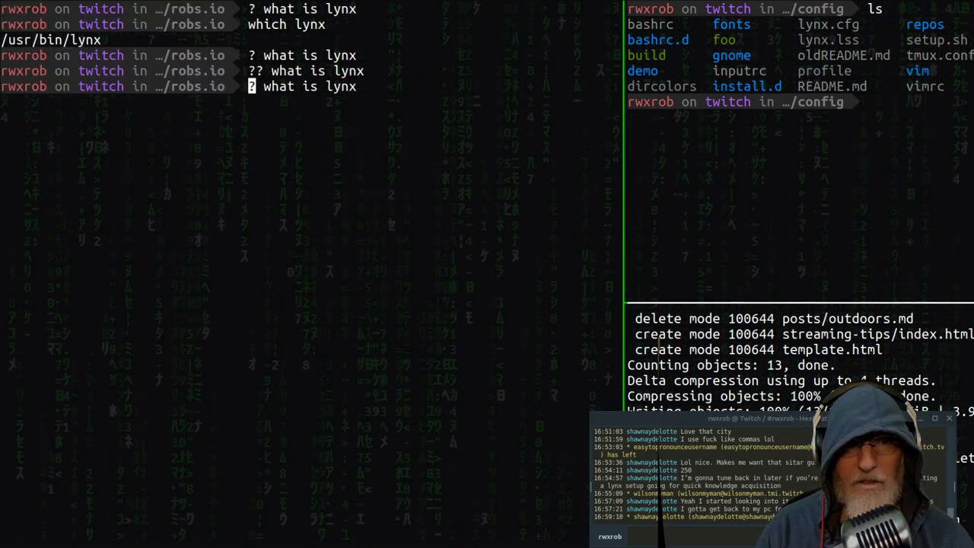
pyautogui.press('Return')
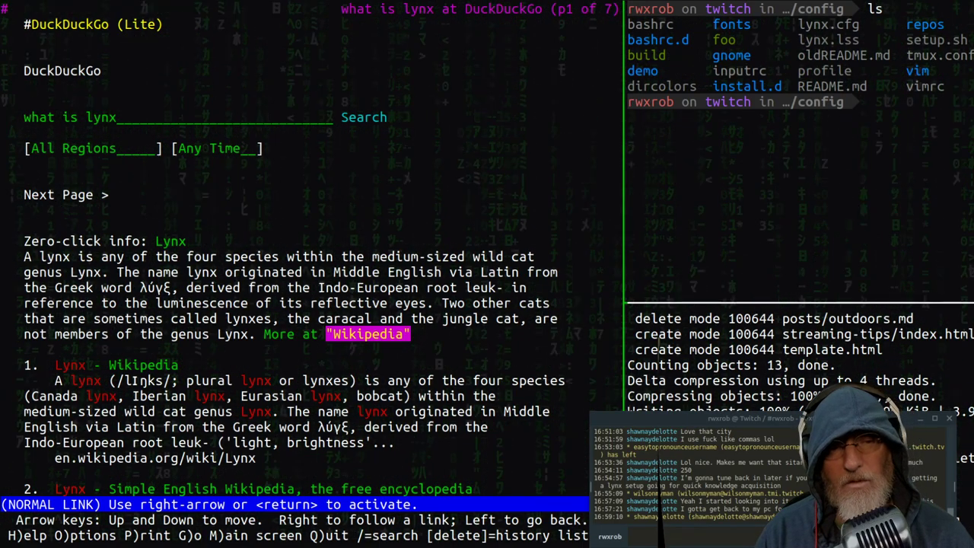
# Page down to page 5 of the DuckDuckGo results and move between the result links there.
pyautogui.press('space')
pyautogui.press('space')
pyautogui.press('space')
pyautogui.press('space')
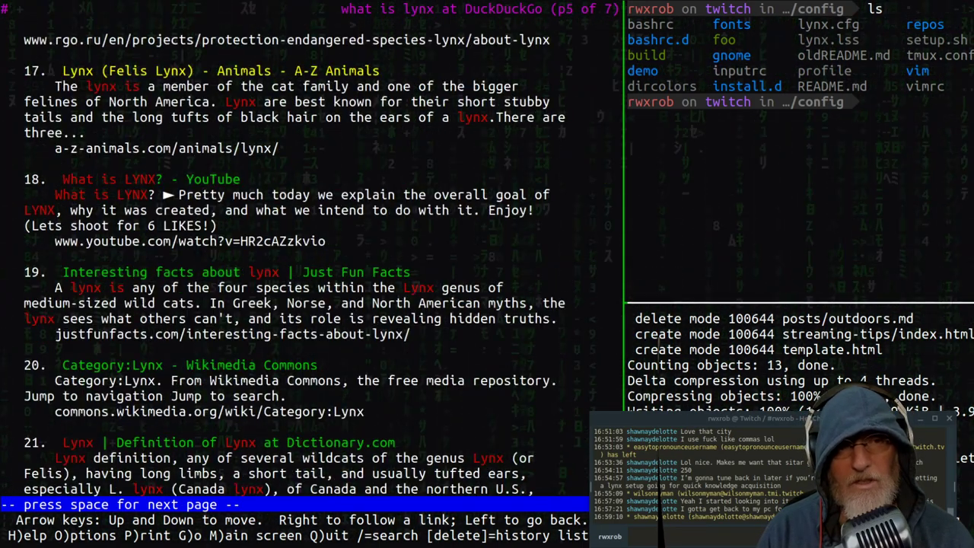
pyautogui.press('Down')
pyautogui.press('Up')
pyautogui.press('Up')
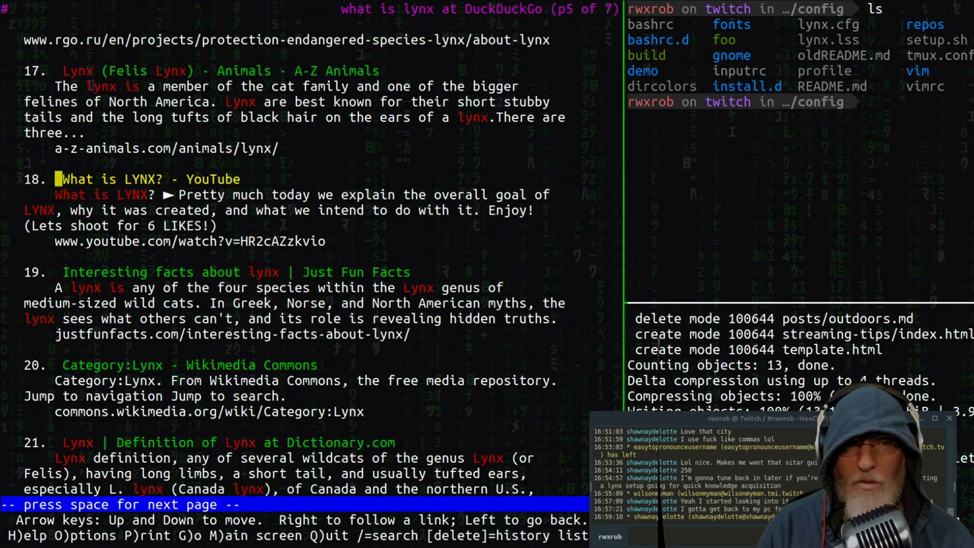
pyautogui.press('Down')
pyautogui.press('Up')
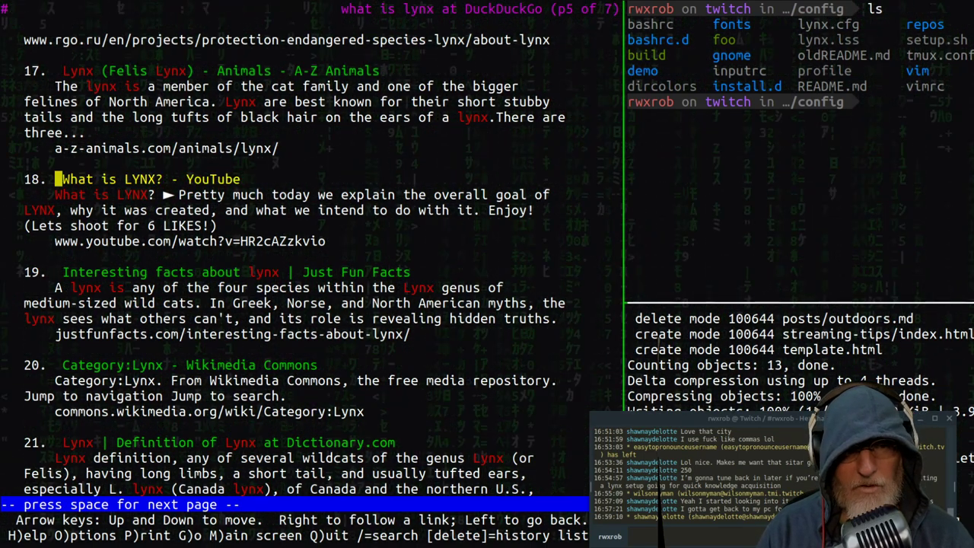
# Move back up link by link through the results to the Search button on the first page.
pyautogui.press('Up')
pyautogui.press('Up')
pyautogui.press('Up')
pyautogui.press('Up')
pyautogui.press('Up')
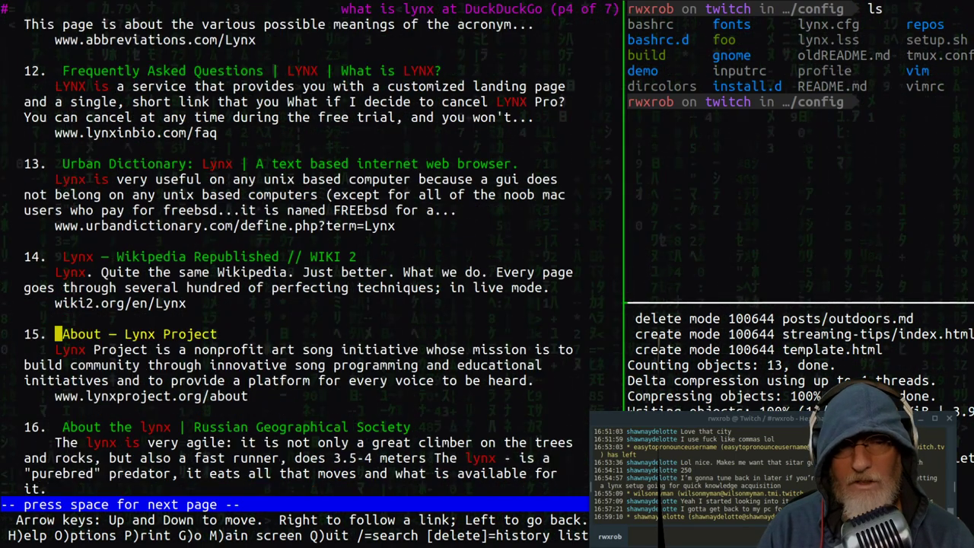
pyautogui.press('Up')
pyautogui.press('Up')
pyautogui.press('Up')
pyautogui.press('Up')
pyautogui.press('Up')
pyautogui.press('Up')
pyautogui.press('Up')
pyautogui.press('Up')
pyautogui.press('Up')
pyautogui.press('Up')
pyautogui.press('Up')
pyautogui.press('Up')
pyautogui.press('Up')
pyautogui.press('Up')
pyautogui.press('Up')
pyautogui.press('Up')
pyautogui.press('Up')
pyautogui.press('Up')
pyautogui.press('Up')
pyautogui.press('Up')
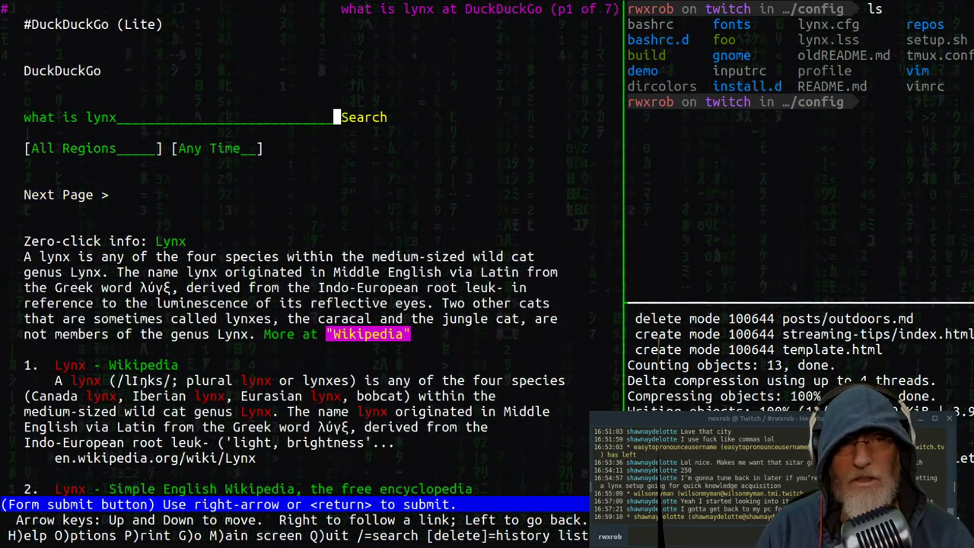
# Switch to the web browser and look over the Proxy section of lynx.cfg.
pyautogui.hotkey('alt', 'Tab')
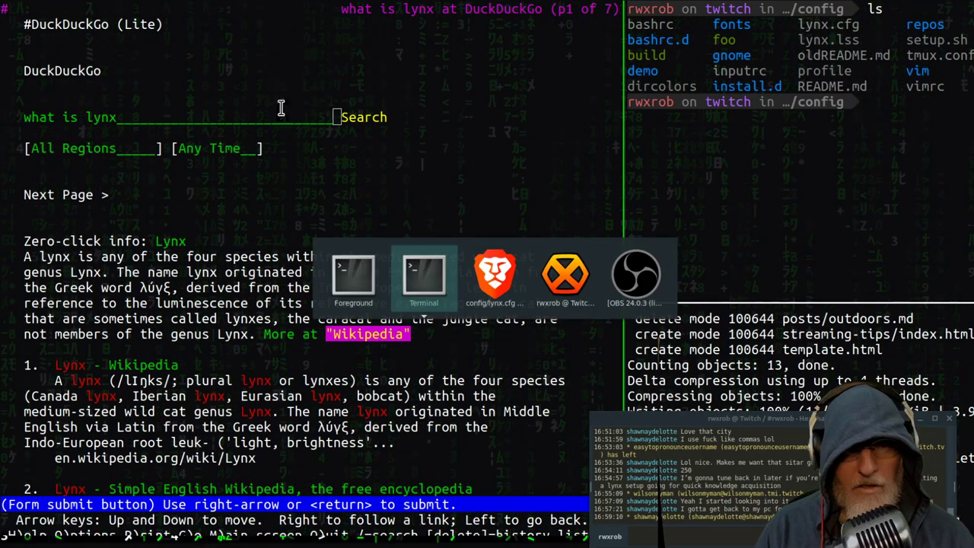
pyautogui.hotkey('alt', 'Tab')
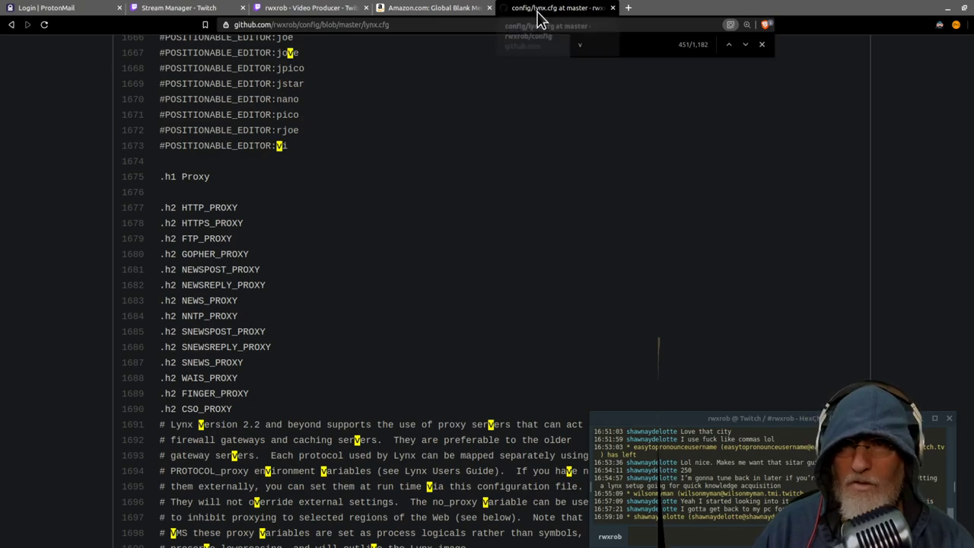
pyautogui.scroll(-3, 470, 277)
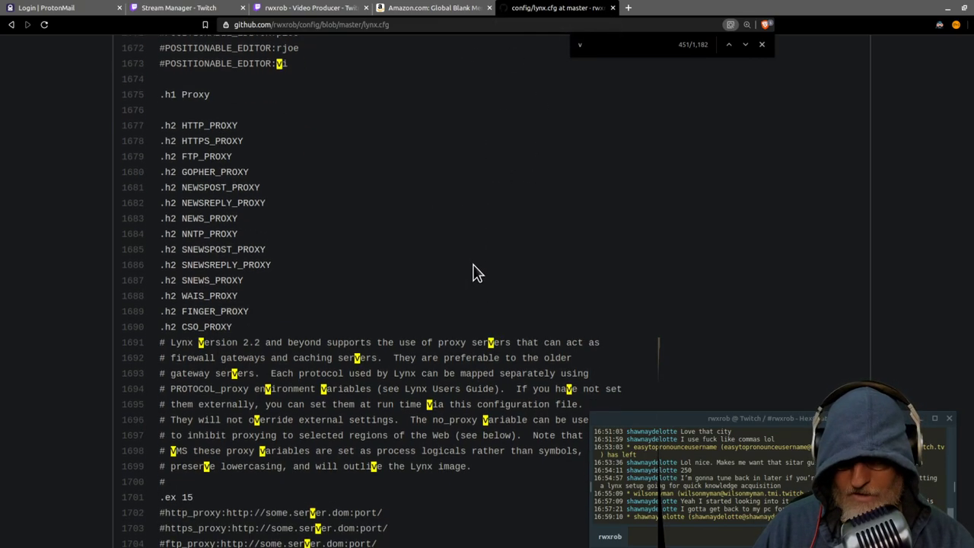
# Look over the proxy server entries and the NO_PROXY explanation in lynx.cfg.
pyautogui.scroll(-2, 411, 261)
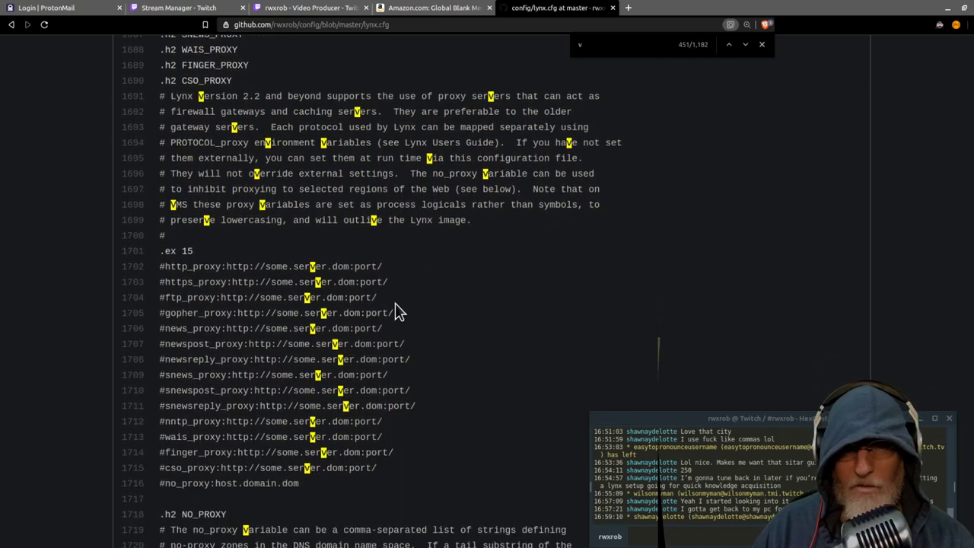
pyautogui.scroll(-3, 420, 328)
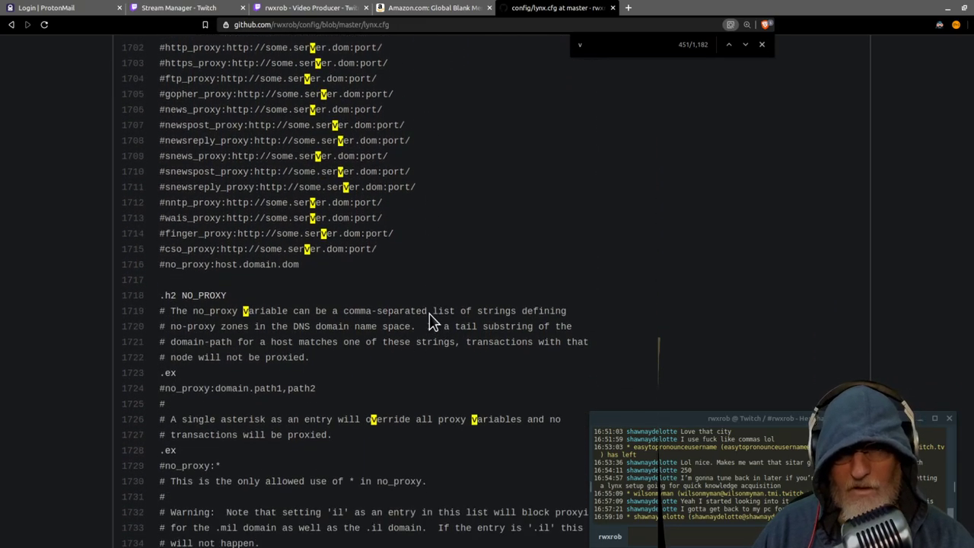
pyautogui.scroll(6, 431, 314)
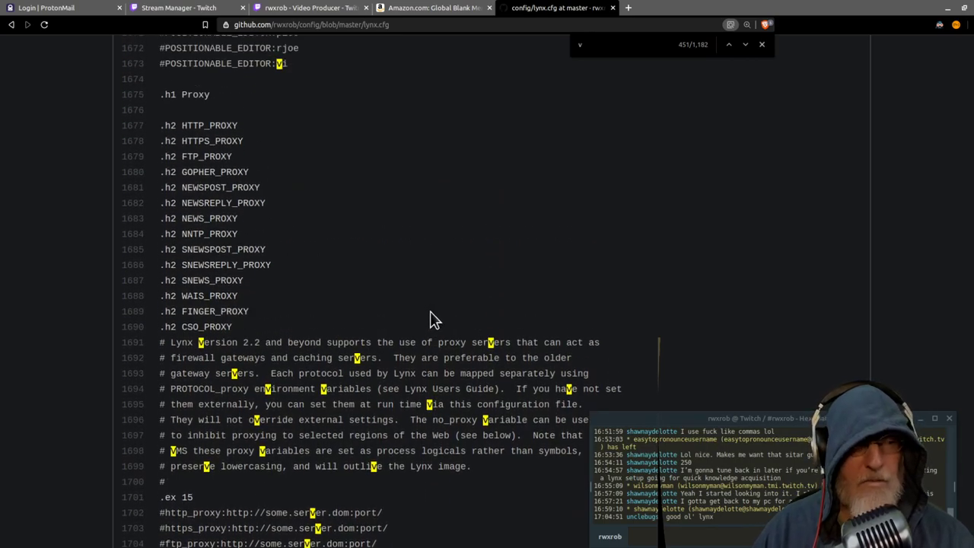
pyautogui.scroll(6, 430, 319)
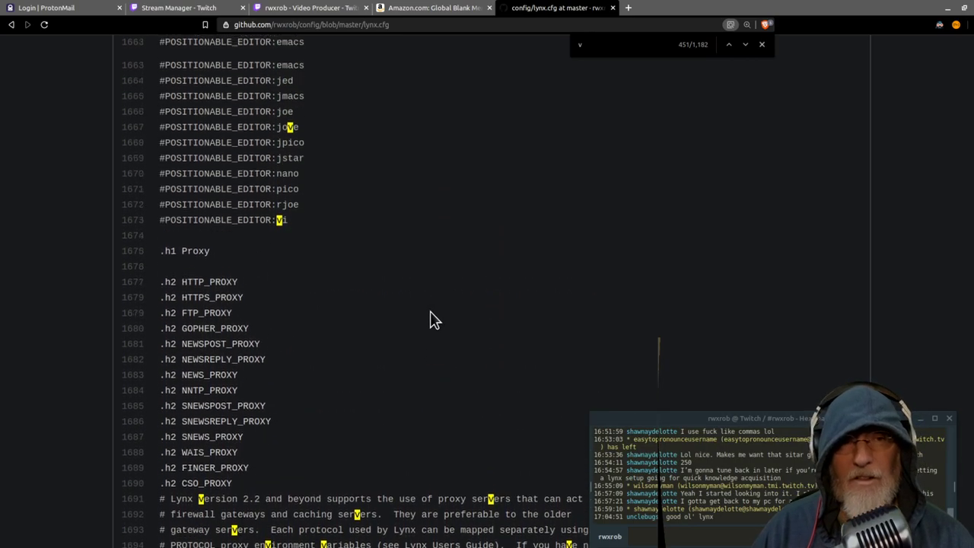
# Read back up lynx.cfg through the external editor, default user mode, bookmark and case-sensitive search settings.
pyautogui.scroll(5, 431, 320)
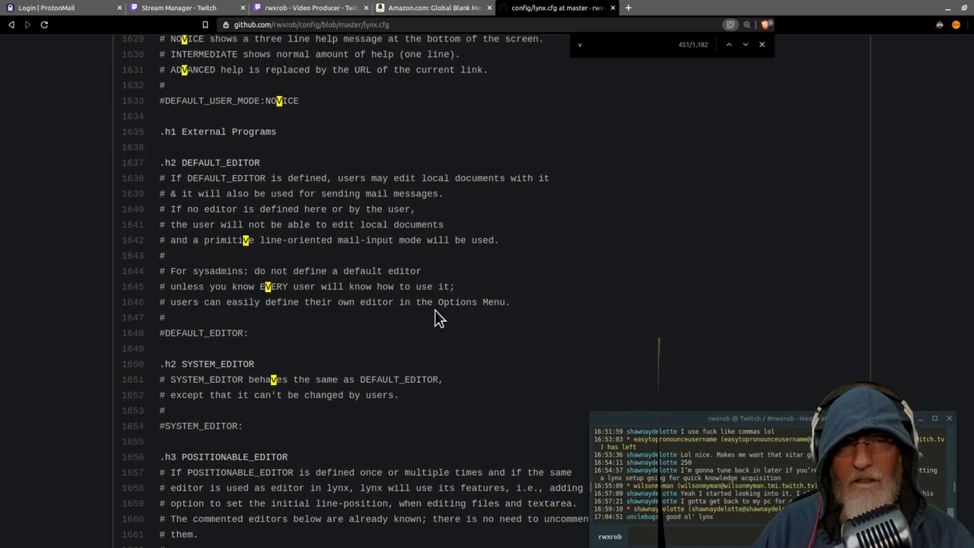
pyautogui.scroll(2, 437, 315)
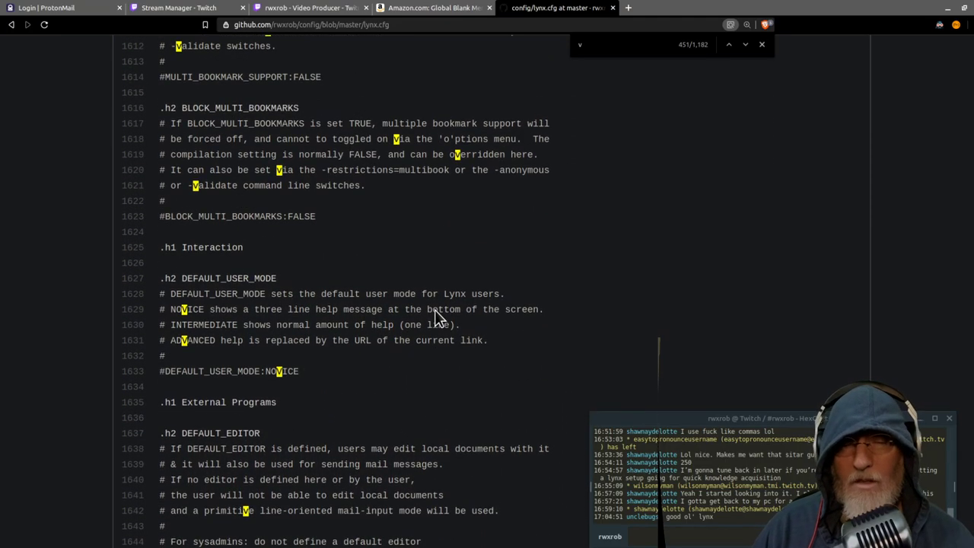
pyautogui.scroll(3, 431, 308)
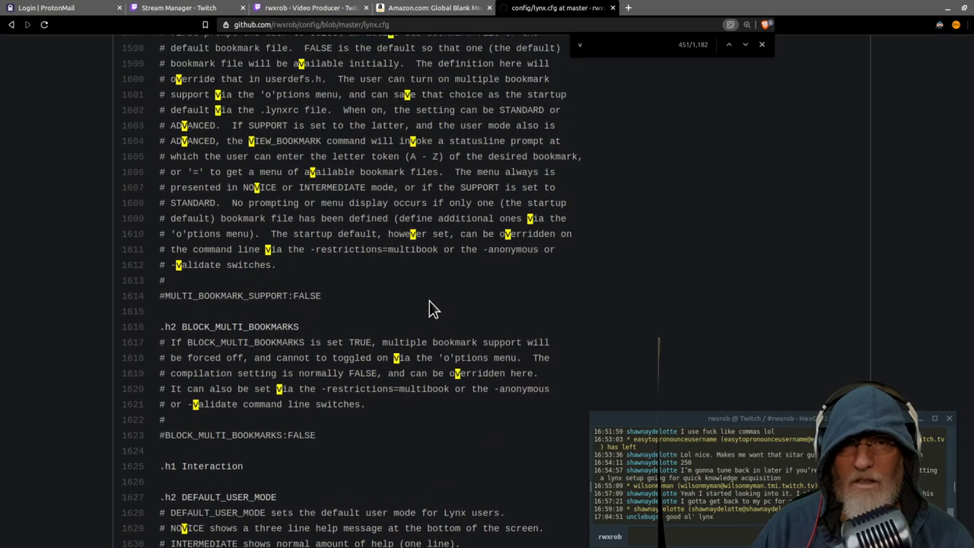
pyautogui.scroll(3, 431, 308)
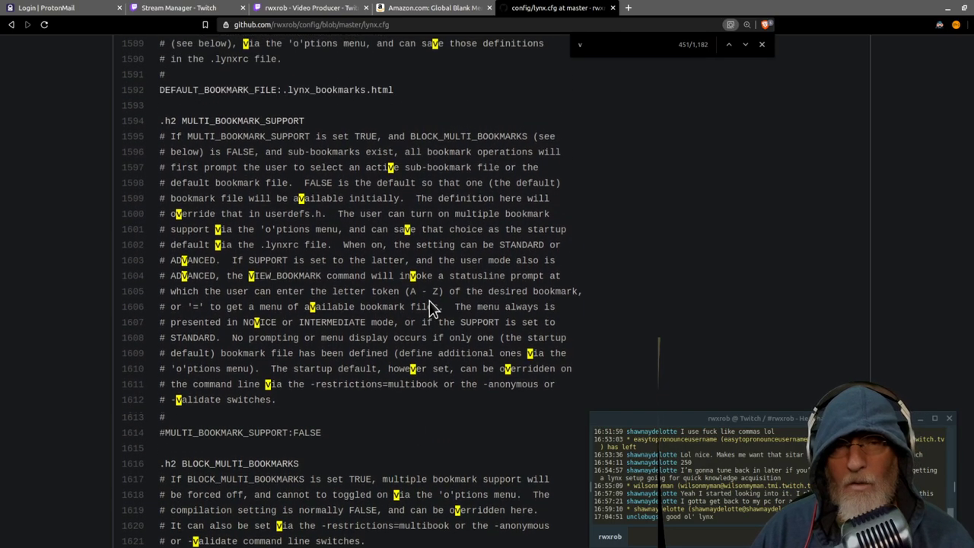
pyautogui.scroll(1, 435, 297)
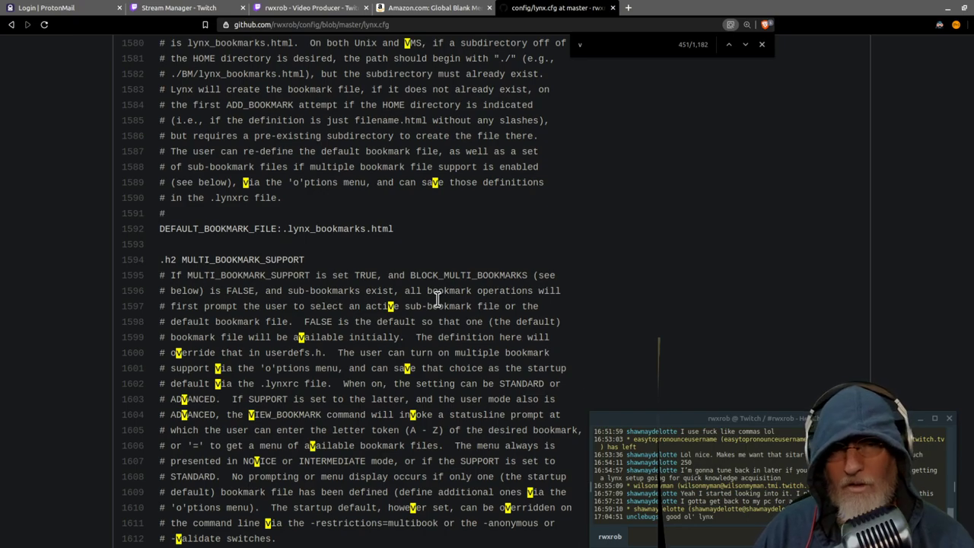
pyautogui.scroll(4, 454, 287)
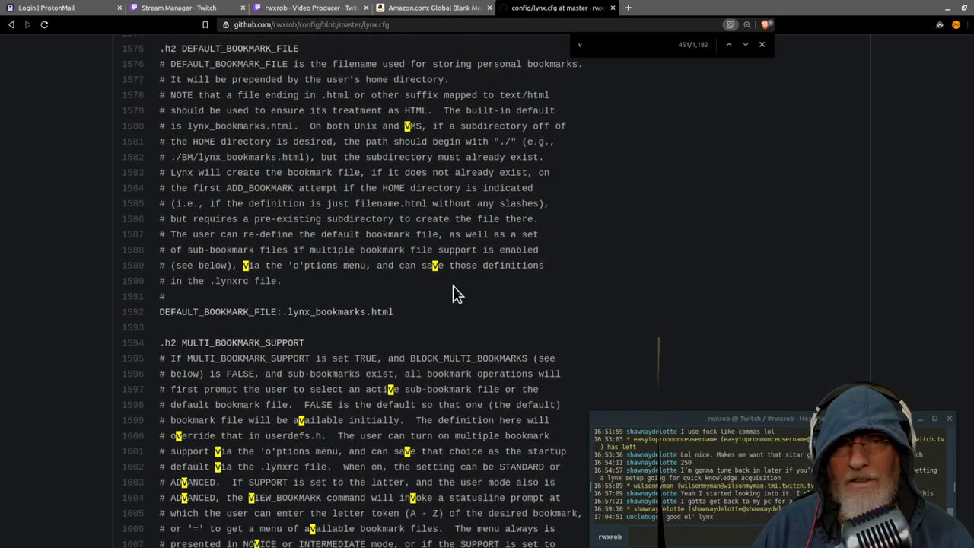
pyautogui.scroll(4, 454, 289)
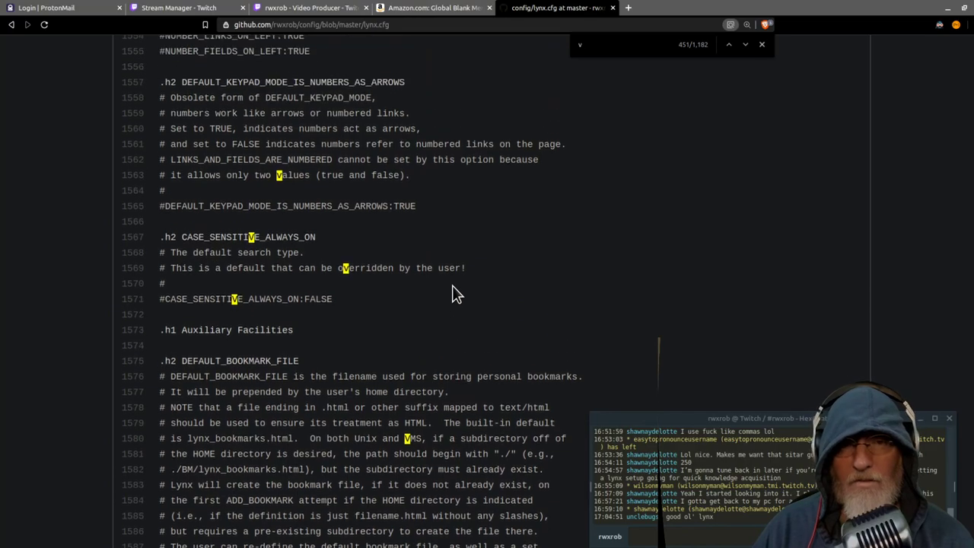
pyautogui.scroll(1, 454, 293)
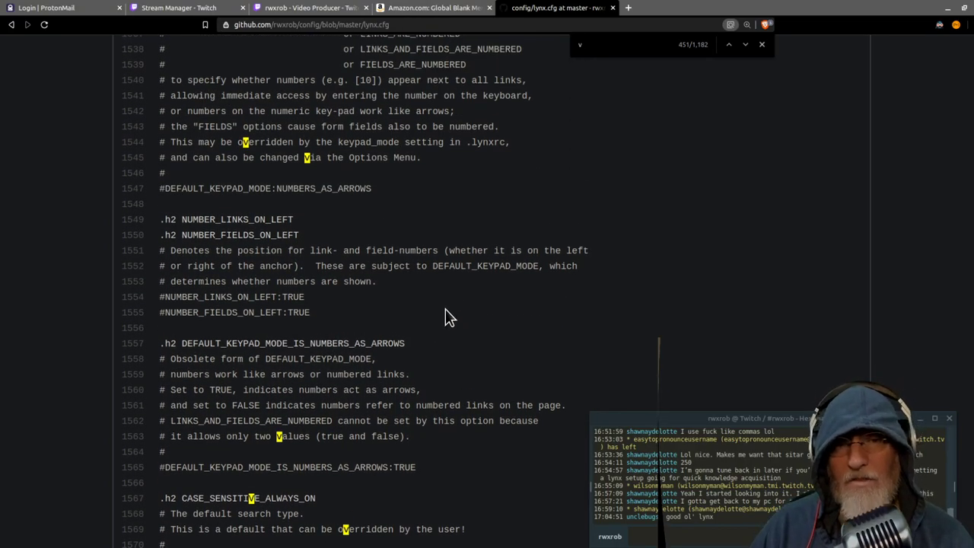
# Examine the keypad mode, vi and Emacs key, and mail-related settings of lynx.cfg.
pyautogui.scroll(4, 446, 314)
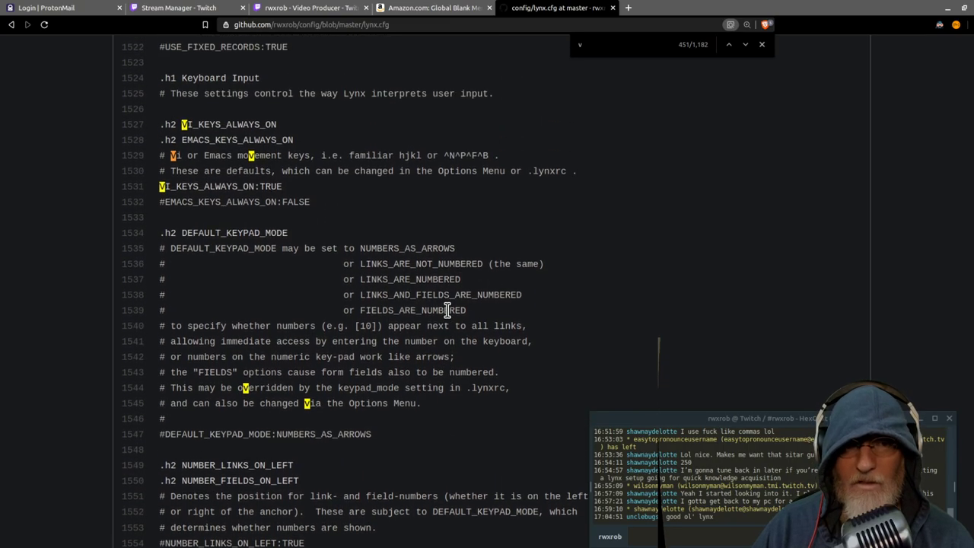
pyautogui.scroll(6, 447, 312)
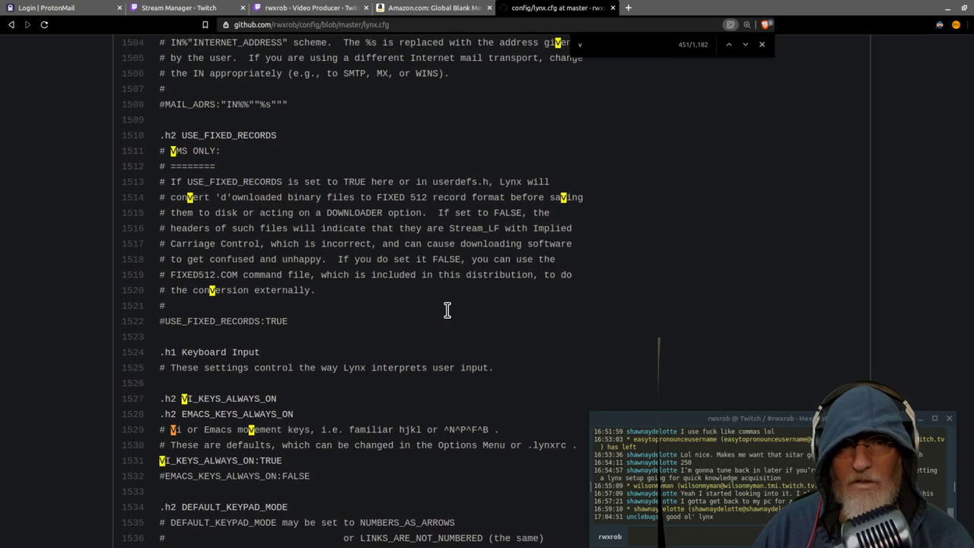
pyautogui.scroll(1, 447, 314)
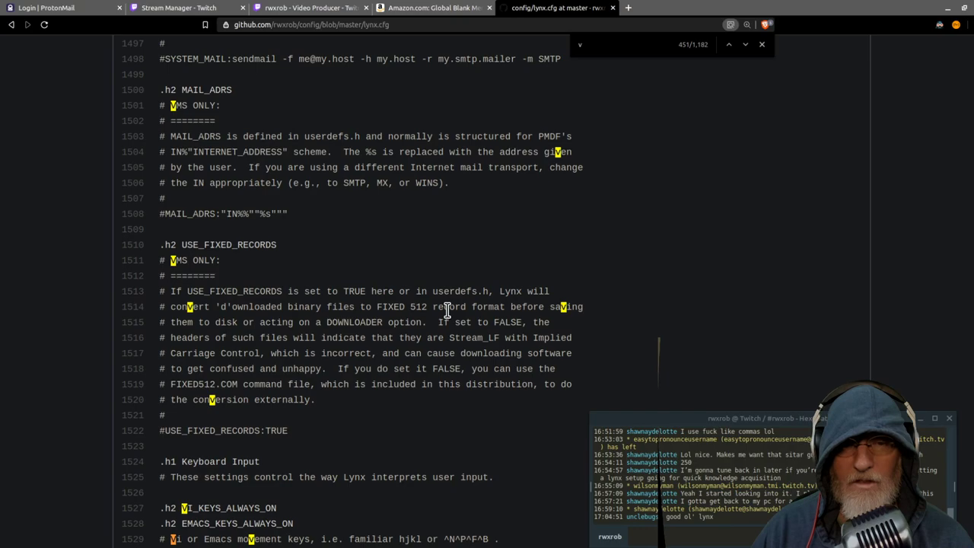
pyautogui.scroll(1, 447, 312)
pyautogui.scroll(8, 447, 309)
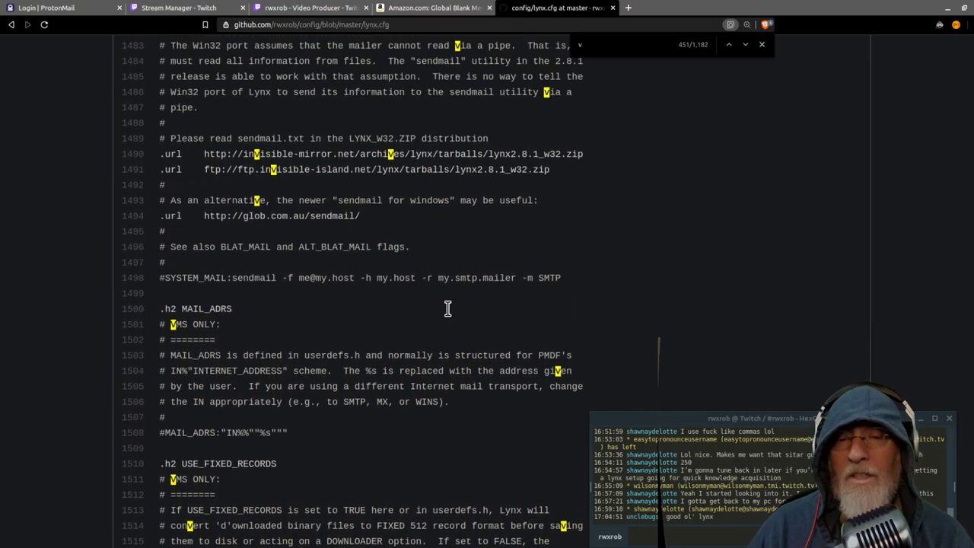
pyautogui.scroll(7, 447, 309)
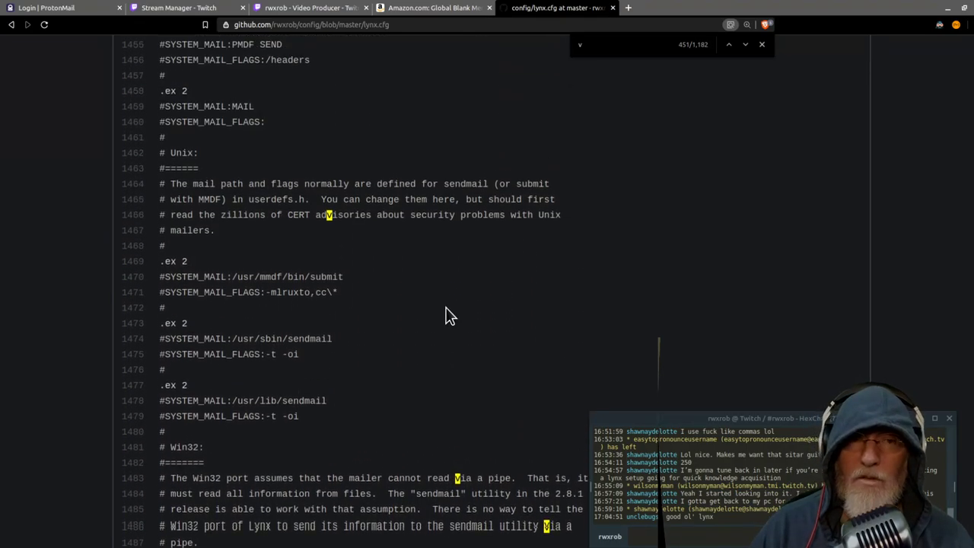
pyautogui.scroll(3, 447, 315)
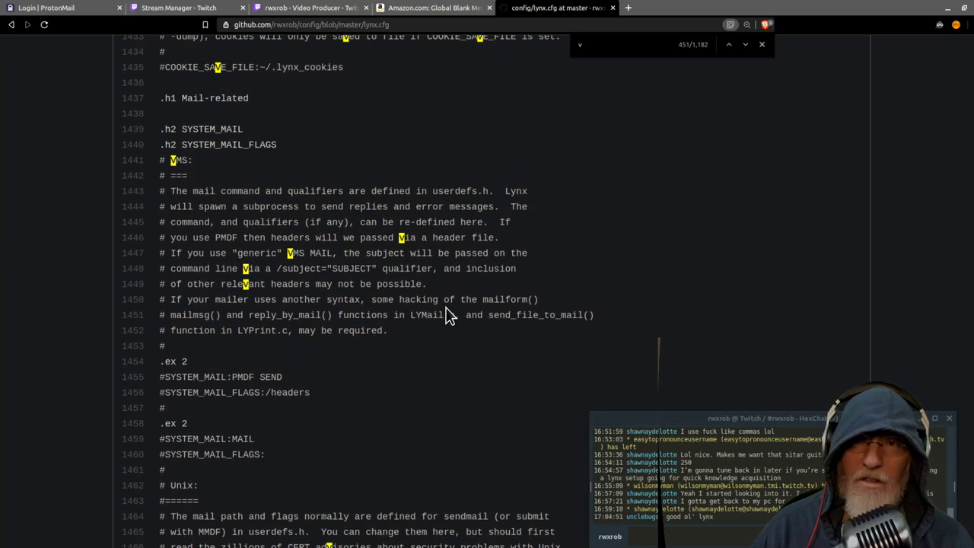
# Return to the config repository's file list, open lynx.lss and look over its colour styles for HTML tags.
pyautogui.click(12, 26)
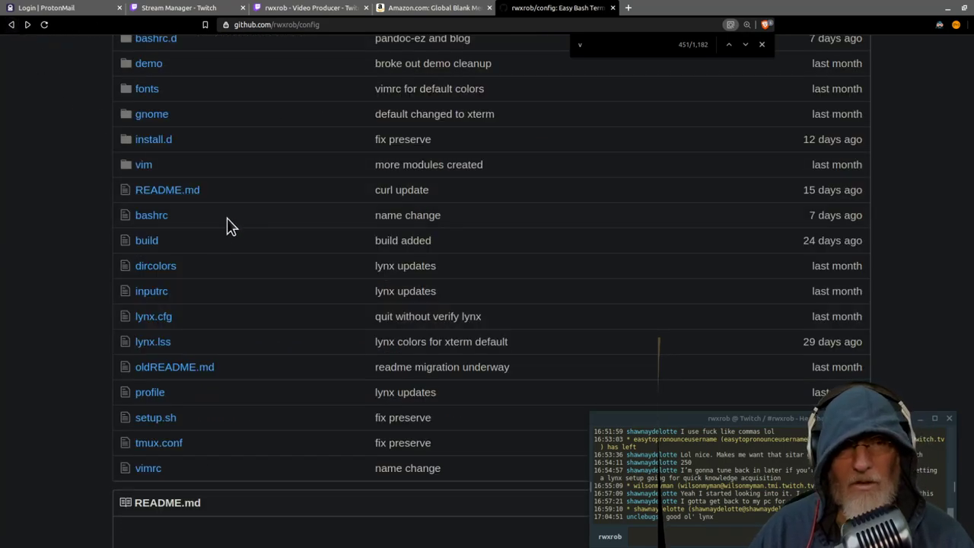
pyautogui.click(156, 344)
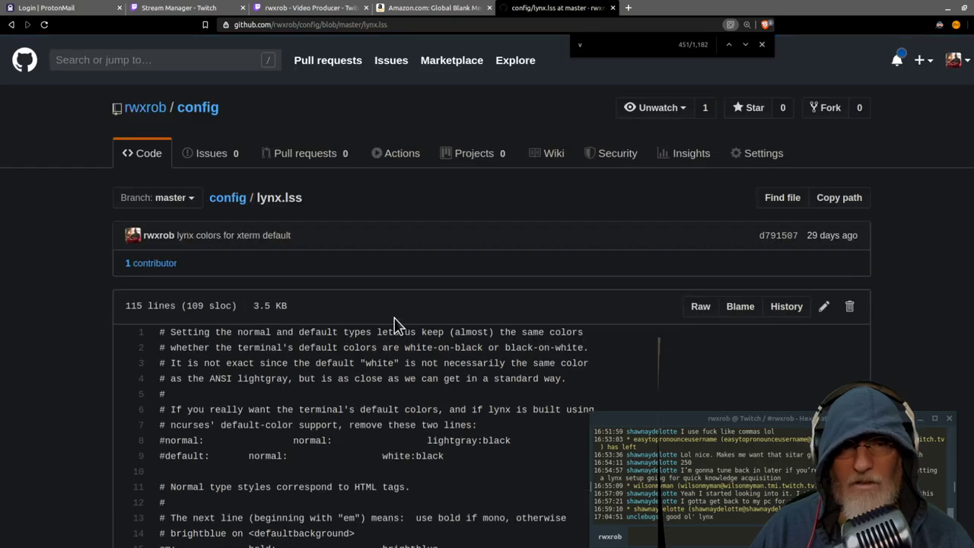
pyautogui.scroll(-4, 394, 325)
pyautogui.scroll(-8, 409, 294)
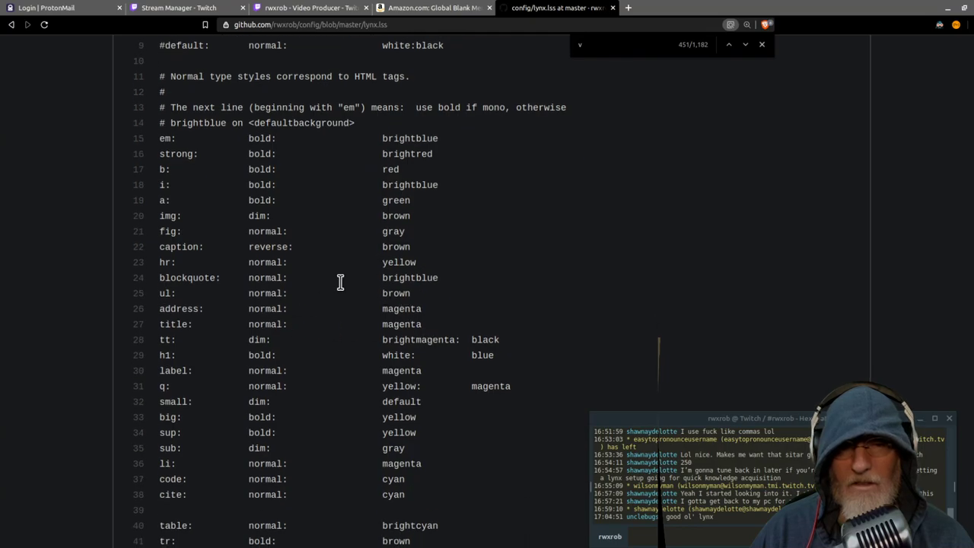
pyautogui.scroll(-4, 417, 320)
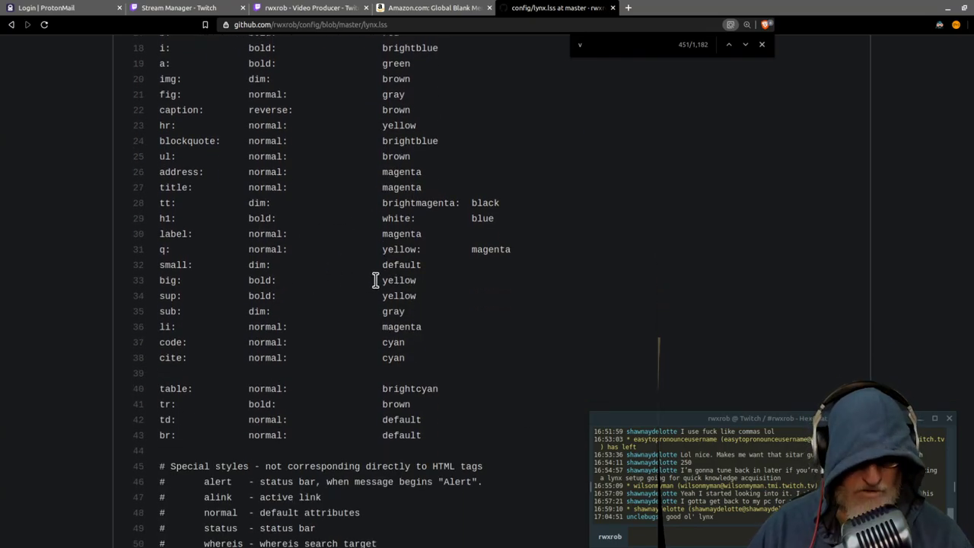
# Switch to the terminal running Lynx and move down the links to the first result, "Lynx - Wikipedia".
pyautogui.hotkey('alt', 'Tab')
pyautogui.hotkey('alt', 'Tab')
pyautogui.hotkey('alt', 'Tab')
pyautogui.hotkey('alt', 'Tab')
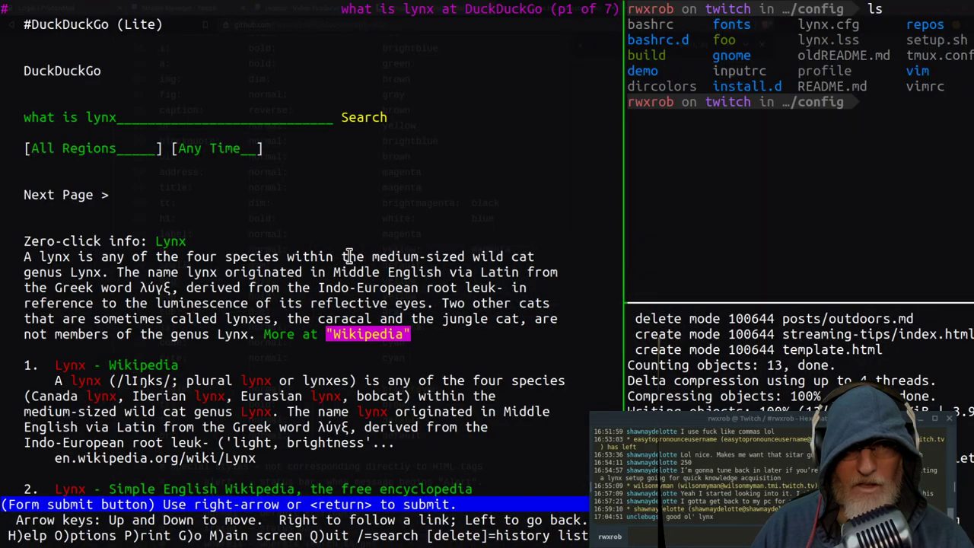
pyautogui.press('Down')
pyautogui.press('Down')
pyautogui.press('Down')
pyautogui.press('Down')
pyautogui.press('Down')
pyautogui.press('Down')
pyautogui.press('Down')
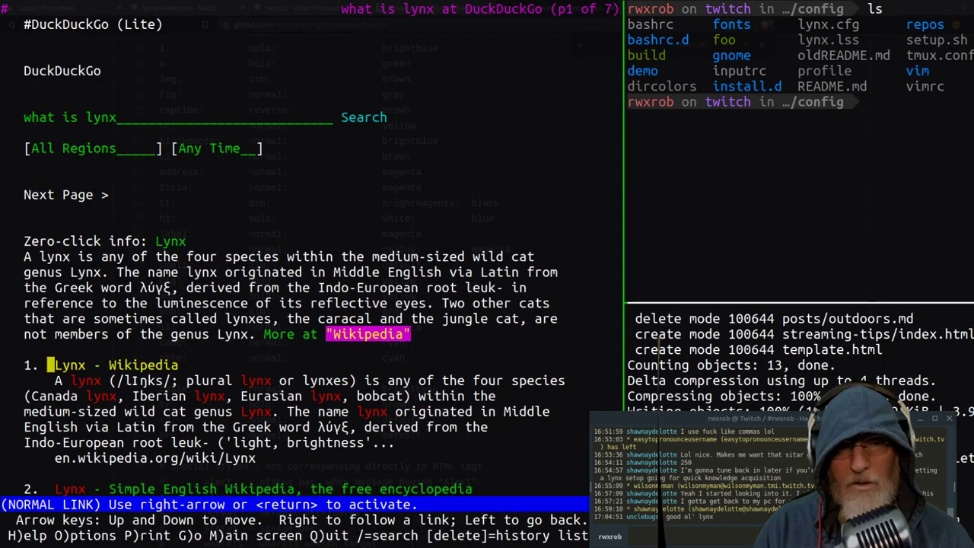
# Step further down the first page's links and back up to the "Next Page >" button.
pyautogui.press('Down')
pyautogui.press('Down')
pyautogui.press('Down')
pyautogui.press('Down')
pyautogui.press('Up')
pyautogui.press('Up')
pyautogui.press('Up')
pyautogui.press('Up')
pyautogui.press('Up')
pyautogui.press('Up')
pyautogui.press('Up')
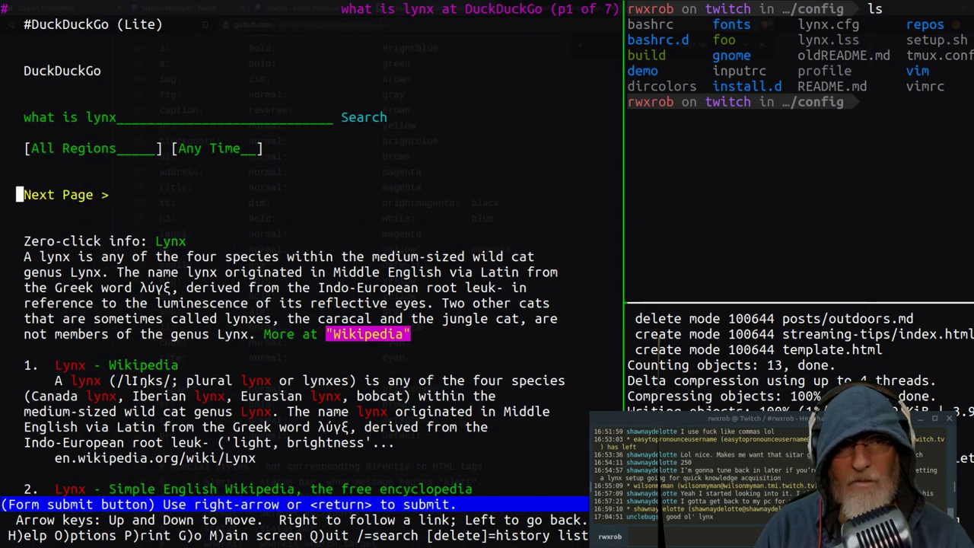
# Page ahead and move down link by link to the Merriam-Webster result on page 7 of the search results.
pyautogui.press('space')
pyautogui.press('space')
pyautogui.press('Down')
pyautogui.press('Down')
pyautogui.press('Down')
pyautogui.press('Down')
pyautogui.press('Down')
pyautogui.press('Down')
pyautogui.press('Down')
pyautogui.press('Down')
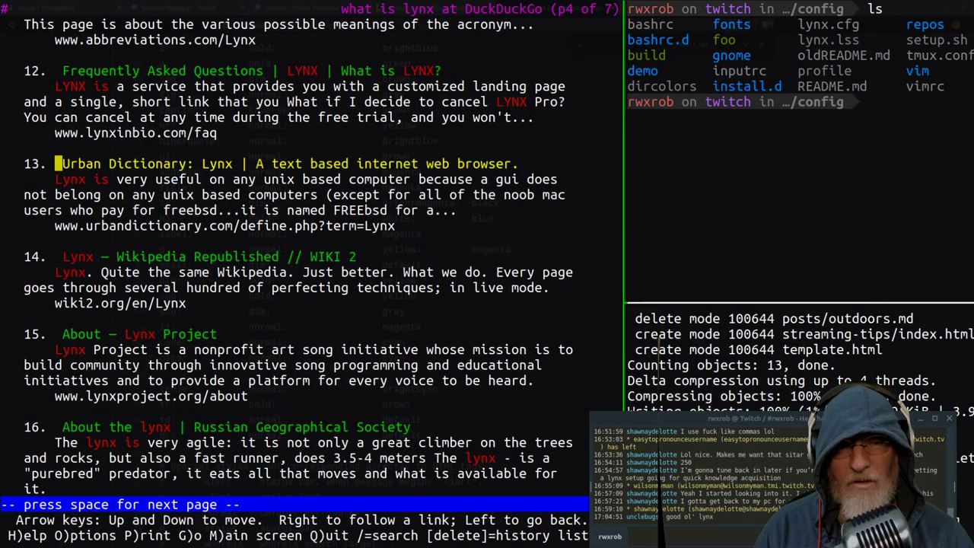
pyautogui.press('Down')
pyautogui.press('Down')
pyautogui.press('Down')
pyautogui.press('Down')
pyautogui.press('Down')
pyautogui.press('Down')
pyautogui.press('Down')
pyautogui.press('Down')
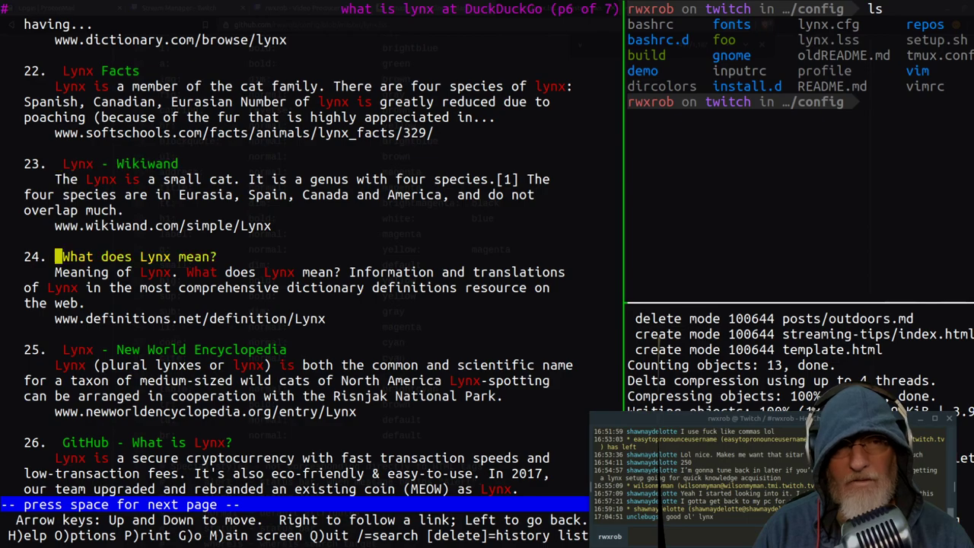
pyautogui.press('Down')
pyautogui.press('Down')
pyautogui.press('Down')
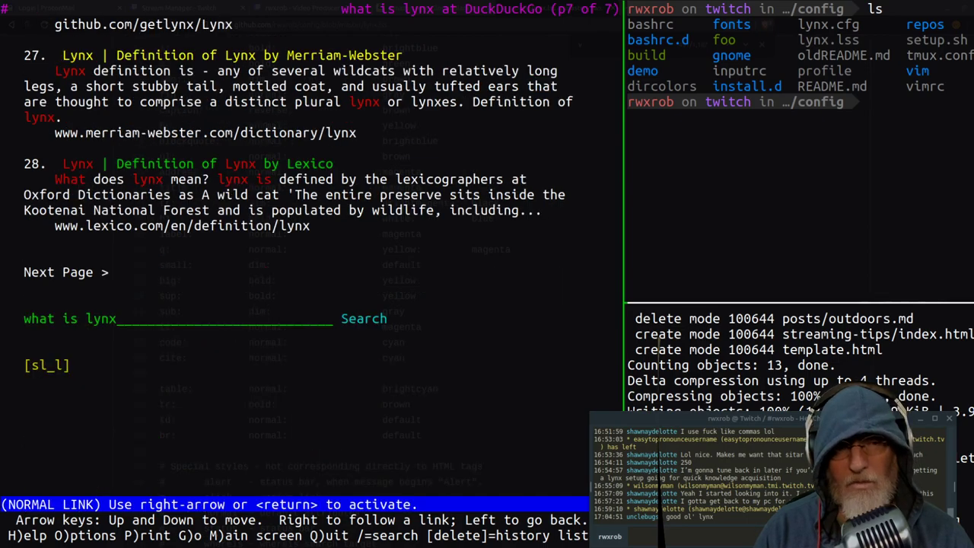
# Move back up link by link to the result "Fun and interesting lynx facts for kids." on page 3.
pyautogui.press('Up')
pyautogui.press('Up')
pyautogui.press('Up')
pyautogui.press('Up')
pyautogui.press('Up')
pyautogui.press('Up')
pyautogui.press('Up')
pyautogui.press('Up')
pyautogui.press('Up')
pyautogui.press('Up')
pyautogui.press('Up')
pyautogui.press('Up')
pyautogui.press('Up')
pyautogui.press('Up')
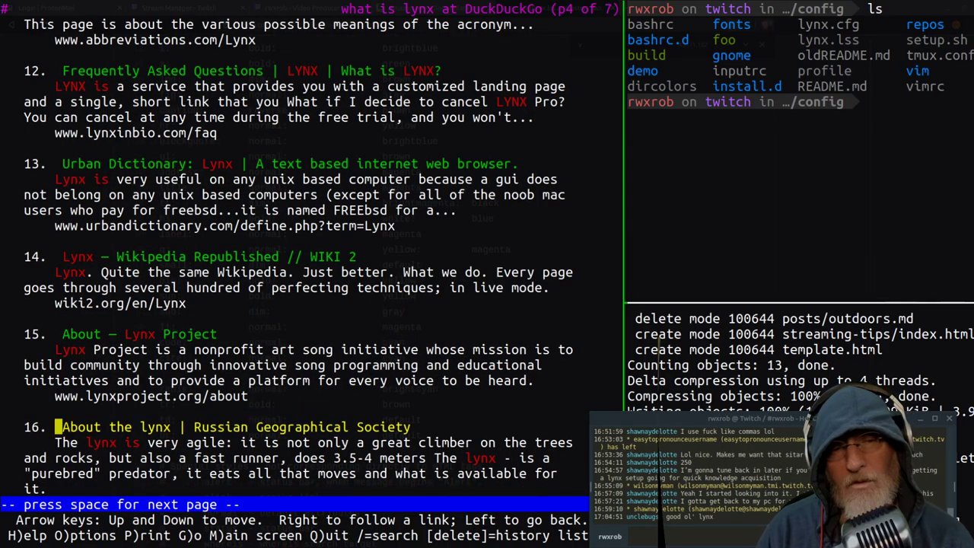
pyautogui.press('Up')
pyautogui.press('Up')
pyautogui.press('Up')
pyautogui.press('Up')
pyautogui.press('Up')
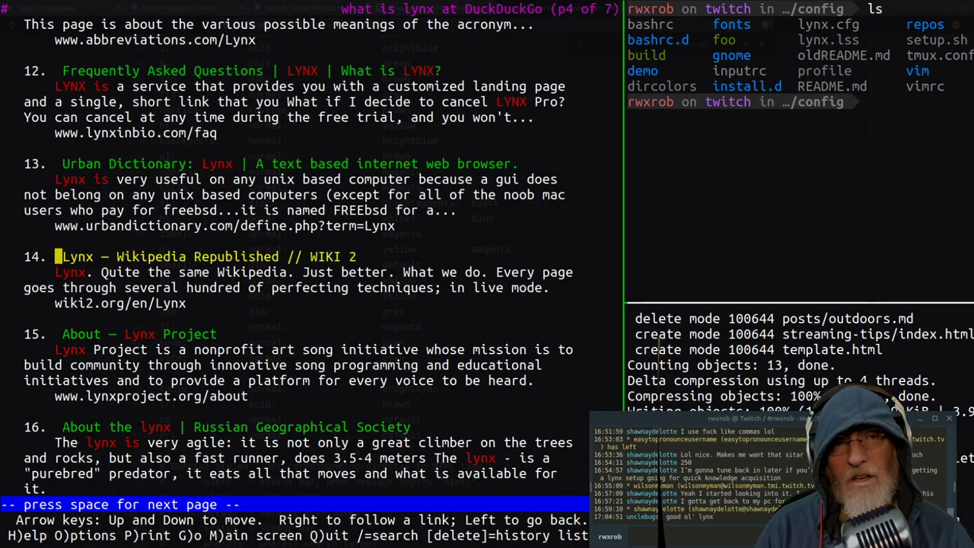
pyautogui.press('Up')
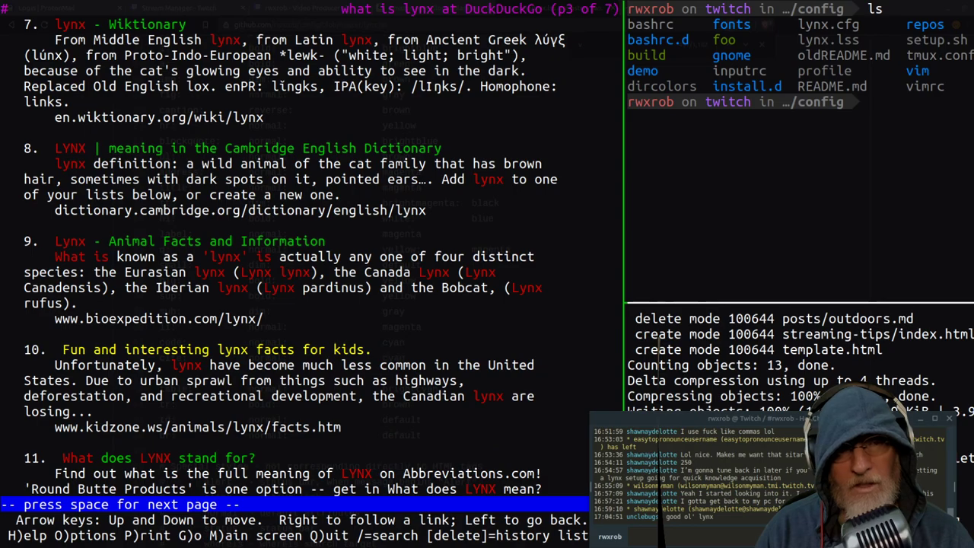
# Continue up through the results to the zero-click info "Lynx" link on page 1.
pyautogui.press('Up')
pyautogui.press('Up')
pyautogui.press('Up')
pyautogui.press('Up')
pyautogui.press('Up')
pyautogui.press('Up')
pyautogui.press('Up')
pyautogui.press('Up')
pyautogui.press('Up')
pyautogui.press('Up')
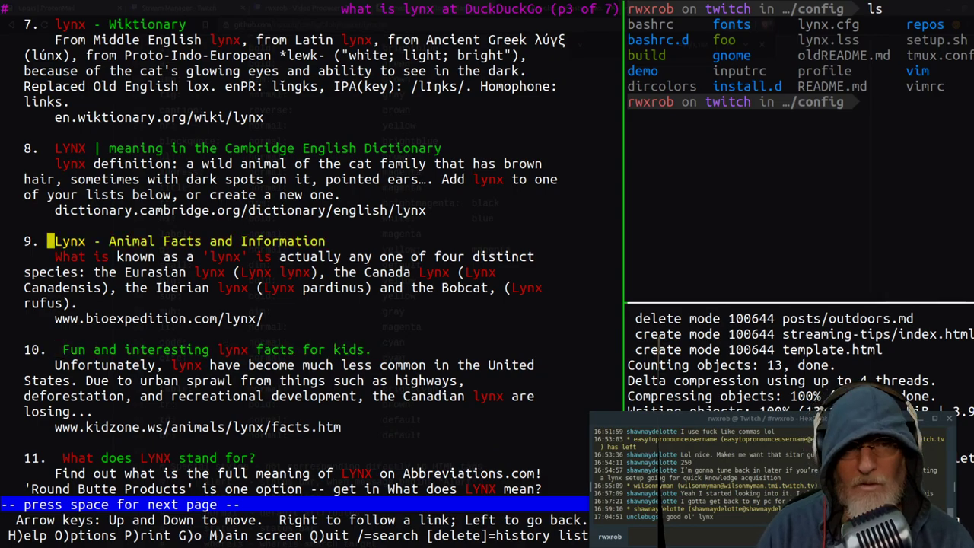
pyautogui.press('Up')
pyautogui.press('Up')
pyautogui.press('Down')
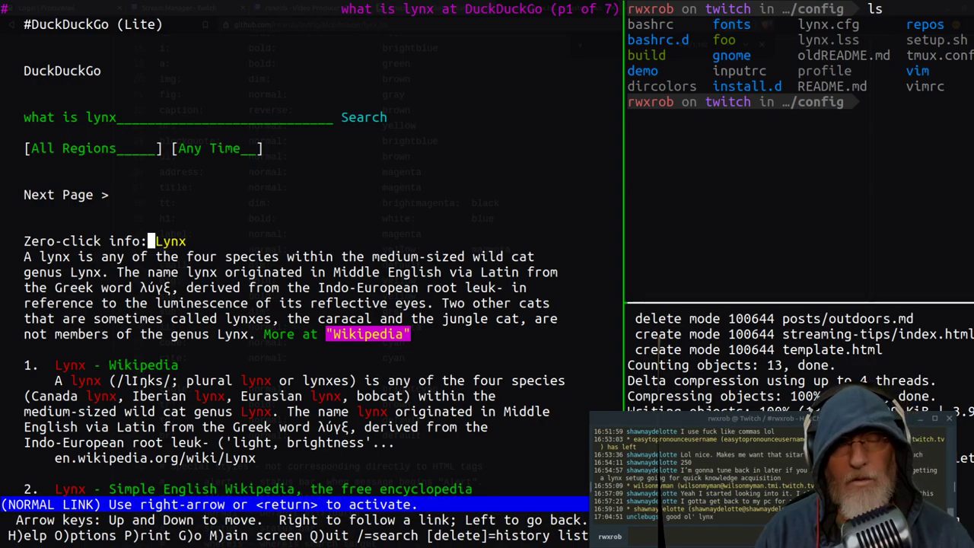
# Select the "More at Wikipedia" link to show its highlight colour, and switch back to lynx.lss in the web browser.
pyautogui.press('Down')
pyautogui.press('Up')
pyautogui.press('Down')
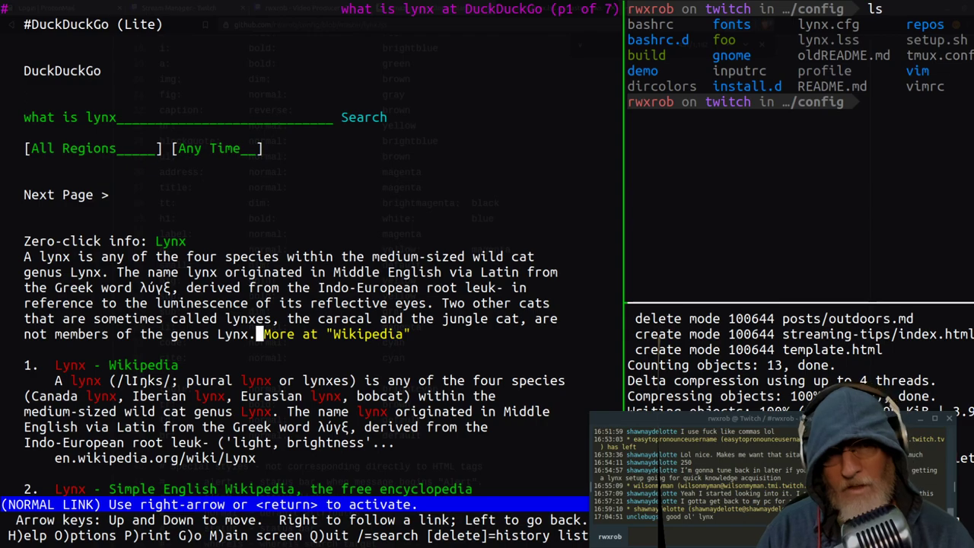
pyautogui.hotkey('alt', 'Tab')
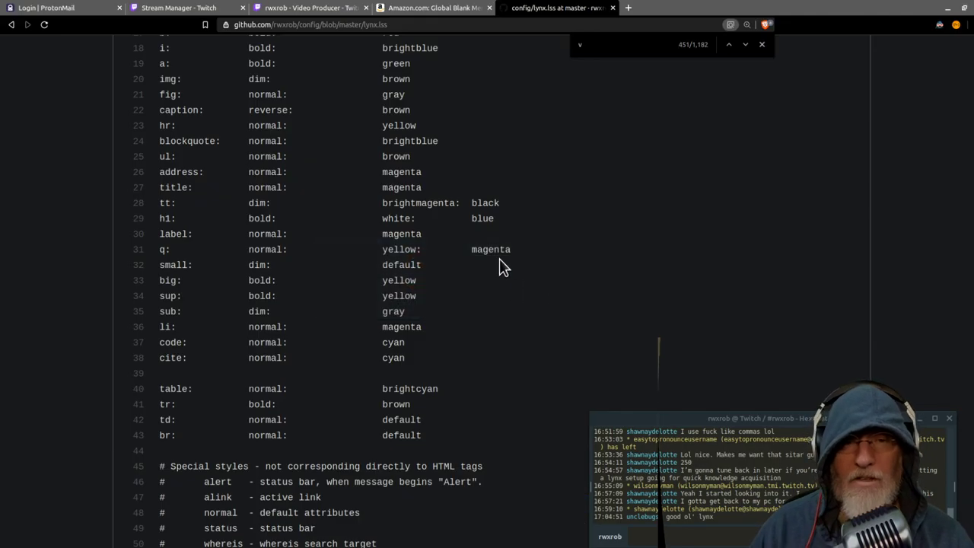
# Go back from lynx.lss to the config repository's file list and open the bashrc.d folder.
pyautogui.scroll(3, 502, 263)
pyautogui.scroll(8, 509, 243)
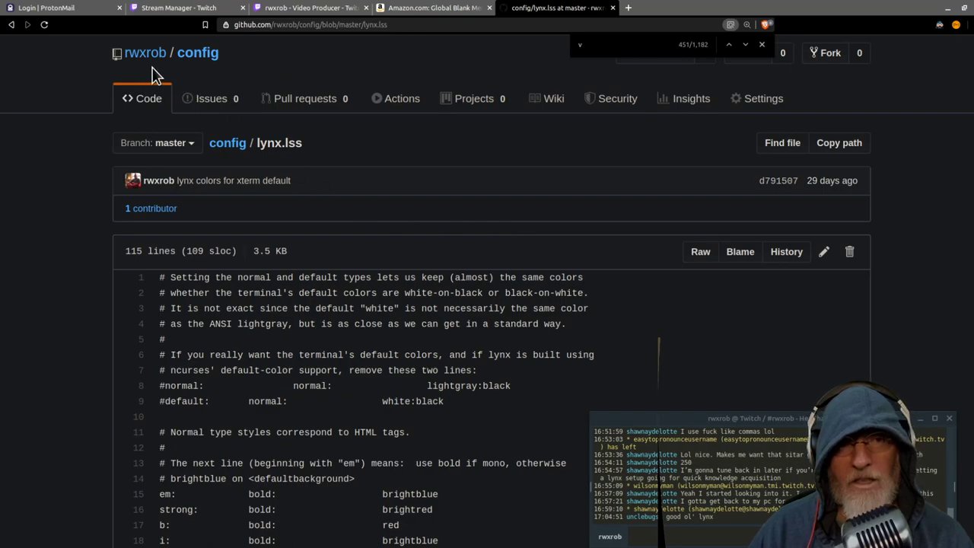
pyautogui.click(11, 25)
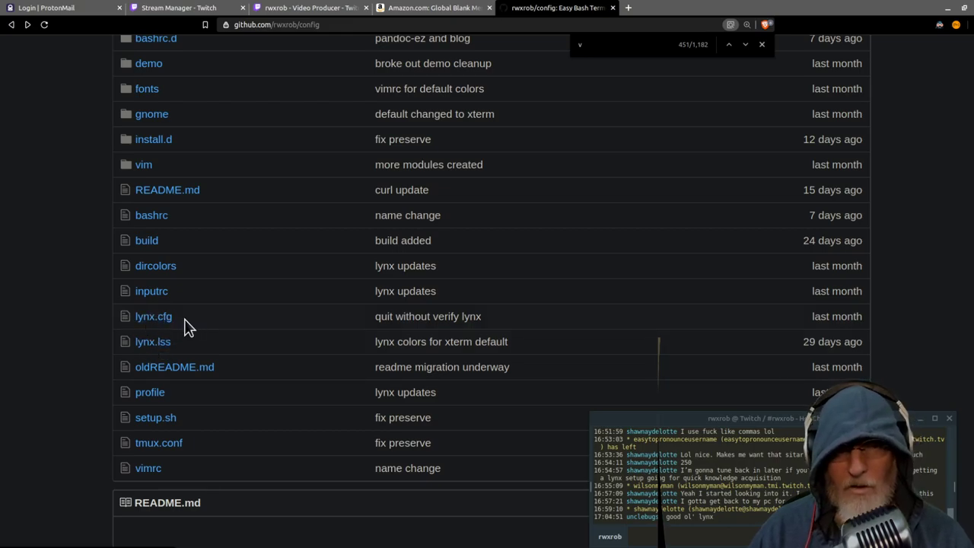
pyautogui.scroll(1, 207, 301)
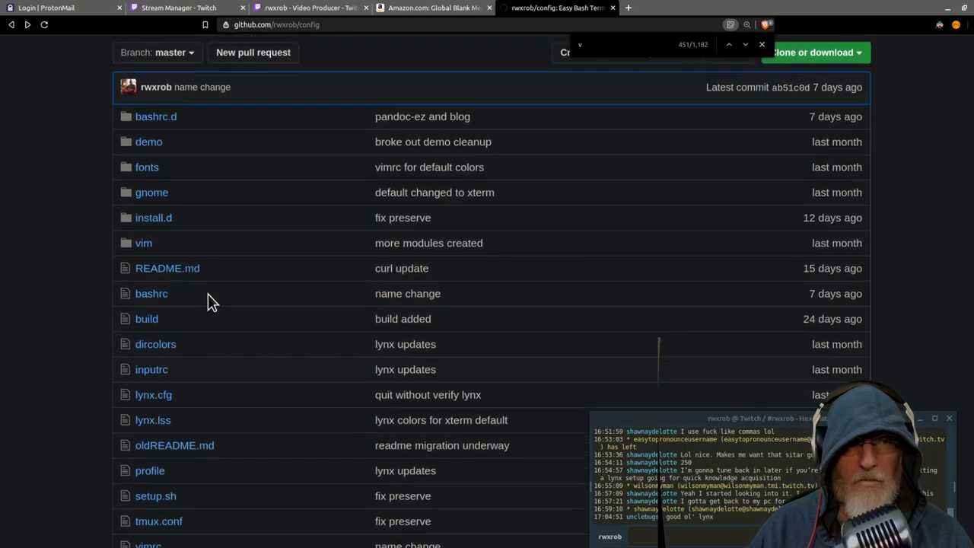
pyautogui.click(157, 123)
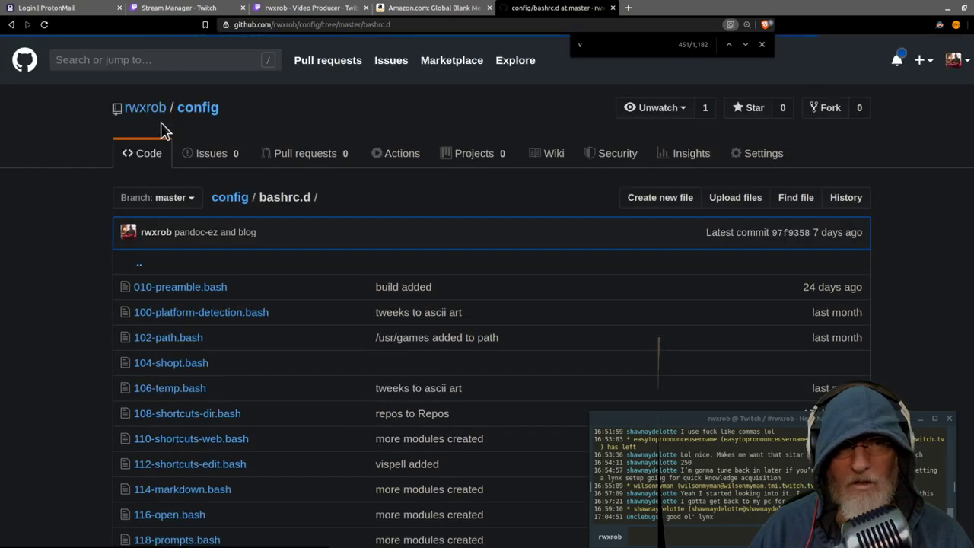
# Find 506-lynx.bash in the bashrc.d folder and open it.
pyautogui.scroll(-3, 384, 304)
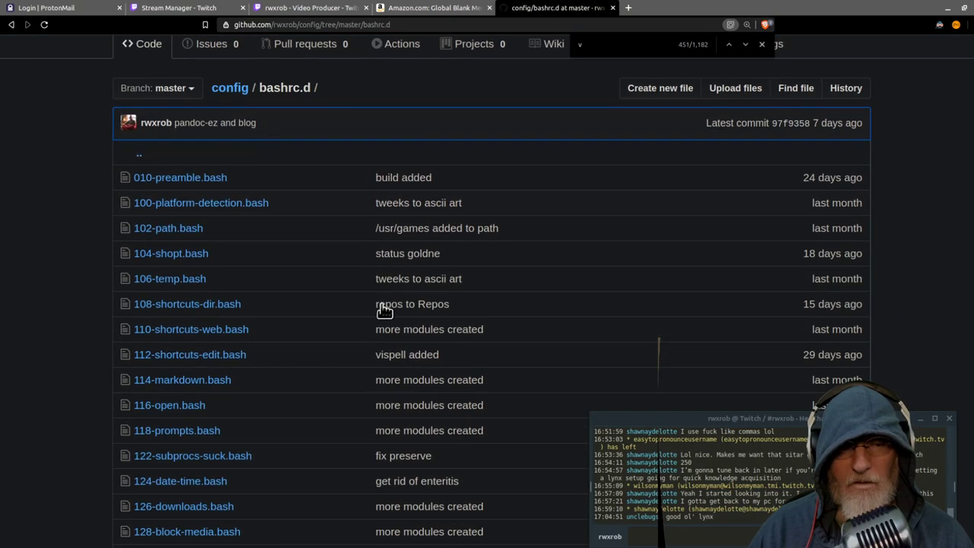
pyautogui.scroll(-2, 293, 345)
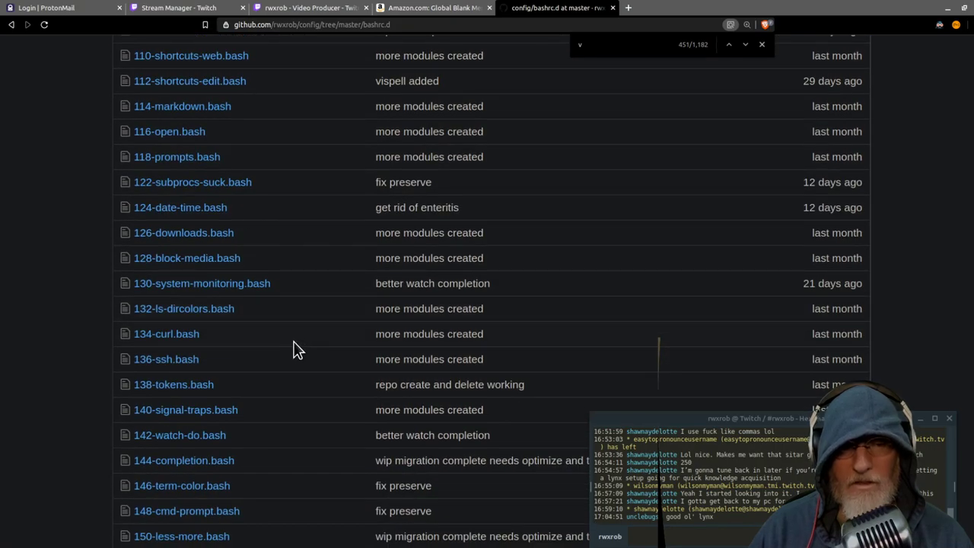
pyautogui.scroll(-2, 297, 346)
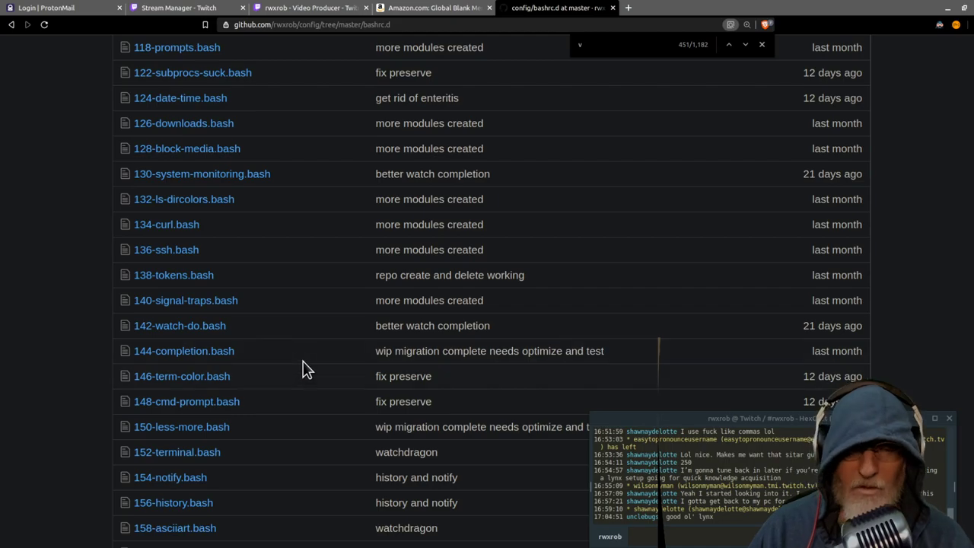
pyautogui.scroll(-2, 304, 348)
pyautogui.scroll(-2, 305, 348)
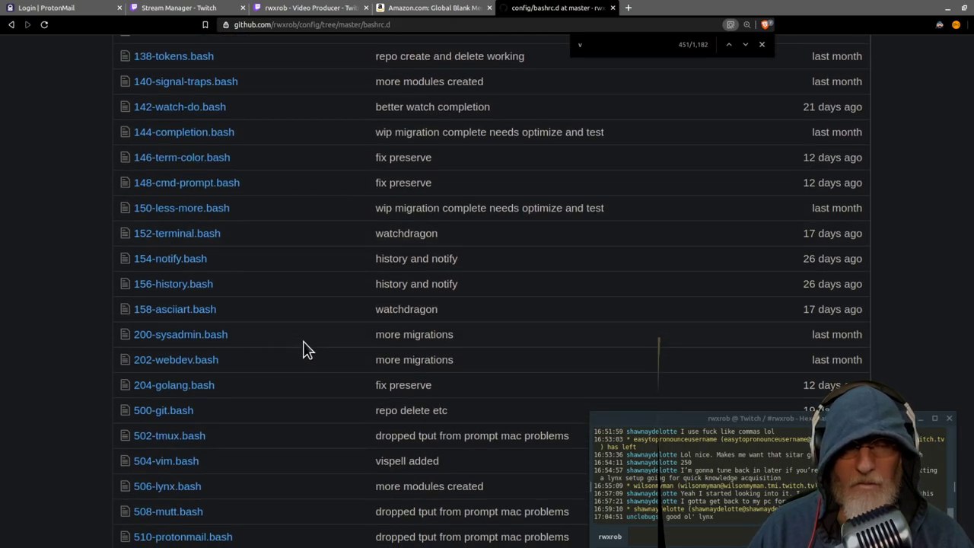
pyautogui.scroll(-2, 303, 349)
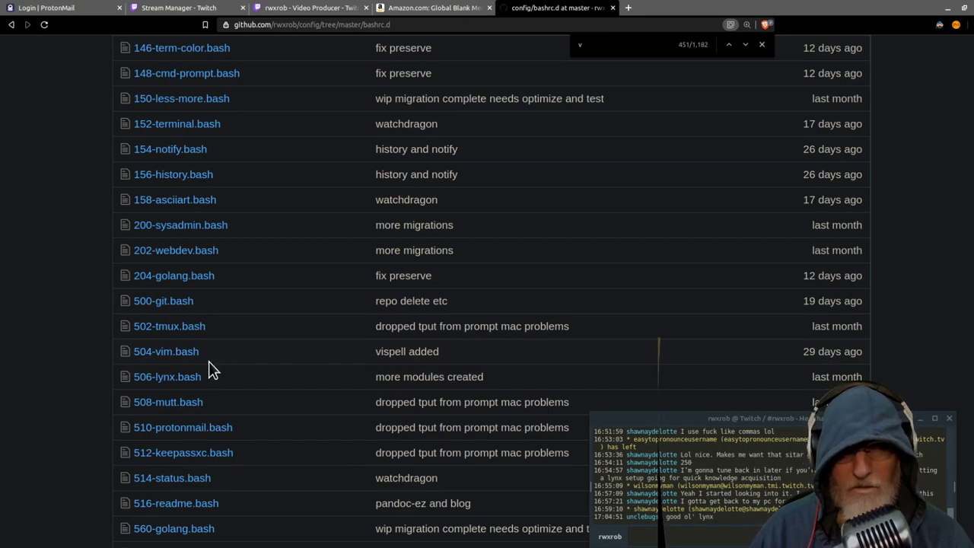
pyautogui.click(176, 378)
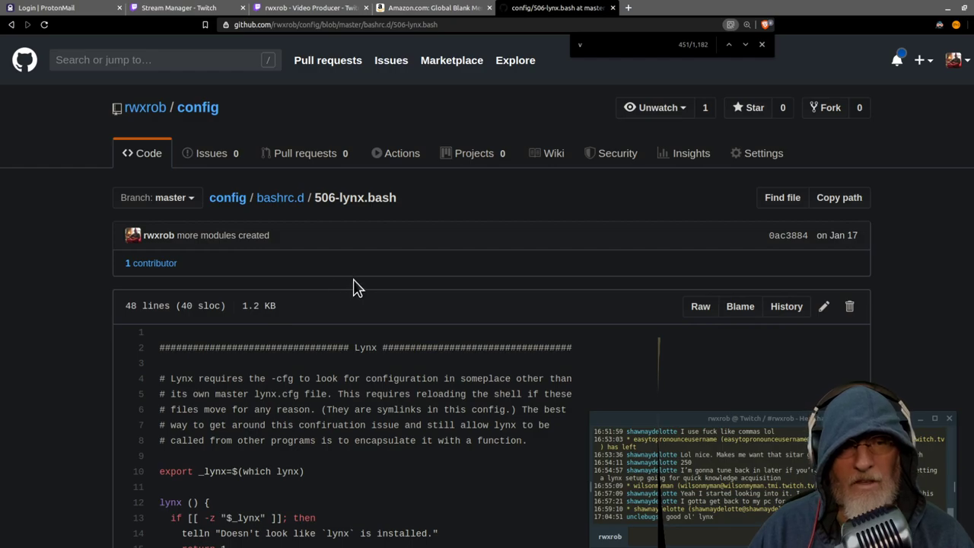
# Read the opening comments of 506-lynx.bash and highlight the _lynx=$(which lynx) assignment on line 10.
pyautogui.scroll(-3, 339, 286)
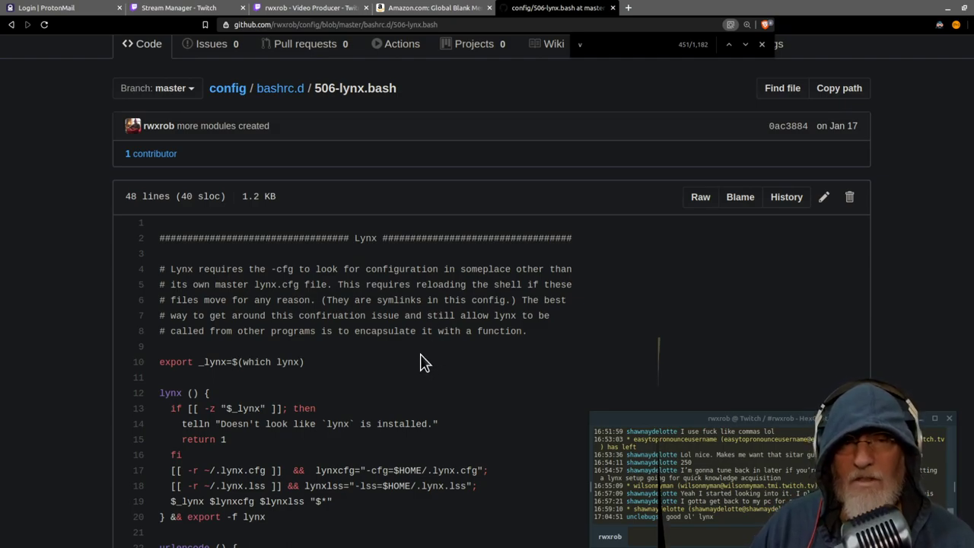
pyautogui.scroll(-3, 425, 362)
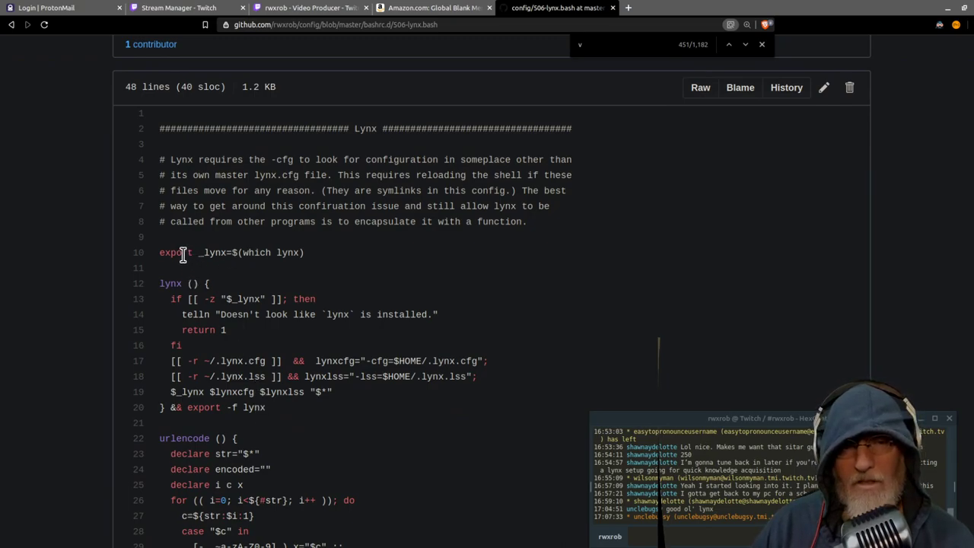
pyautogui.moveTo(196, 252); pyautogui.dragTo(304, 252)
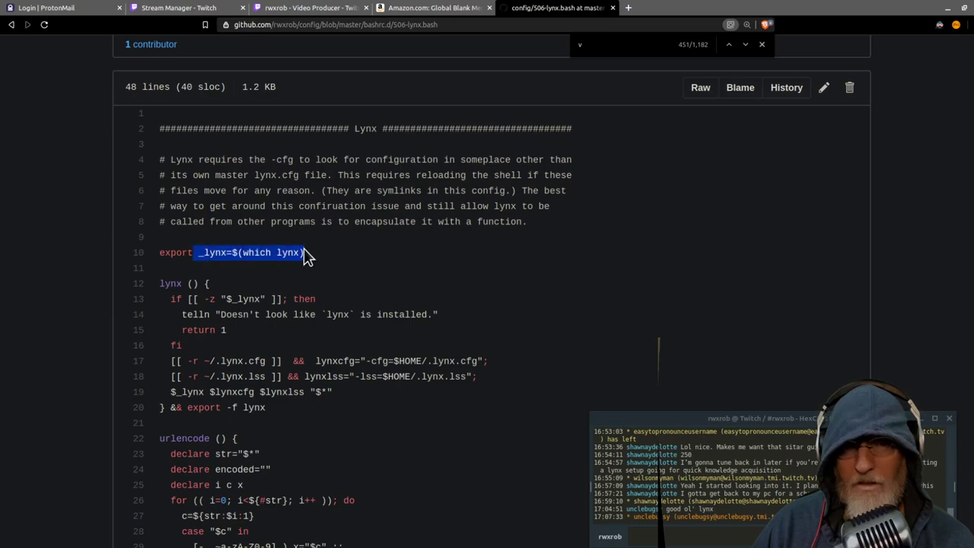
pyautogui.click(261, 270)
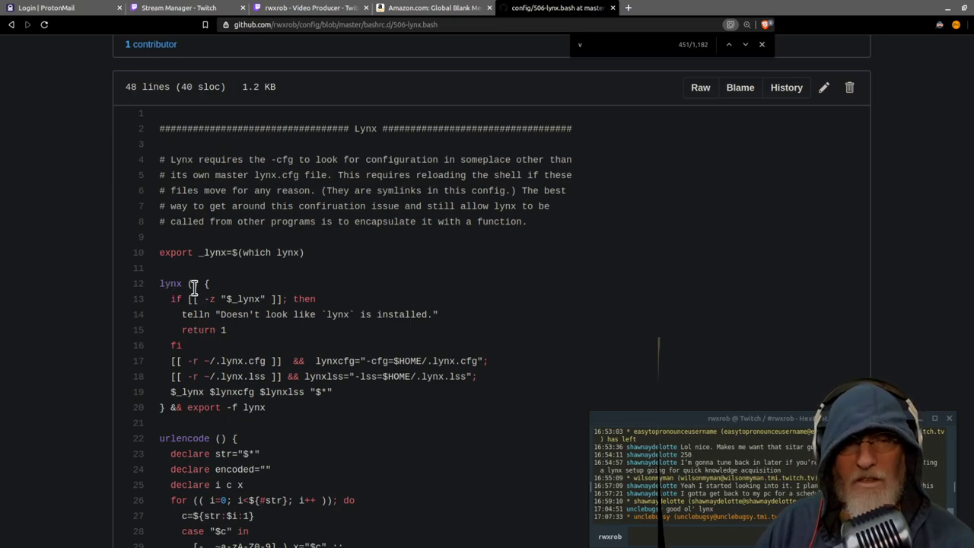
# Highlight the start of the lynx function through "return 1", and its telln command on line 14.
pyautogui.moveTo(164, 283); pyautogui.dragTo(267, 330)
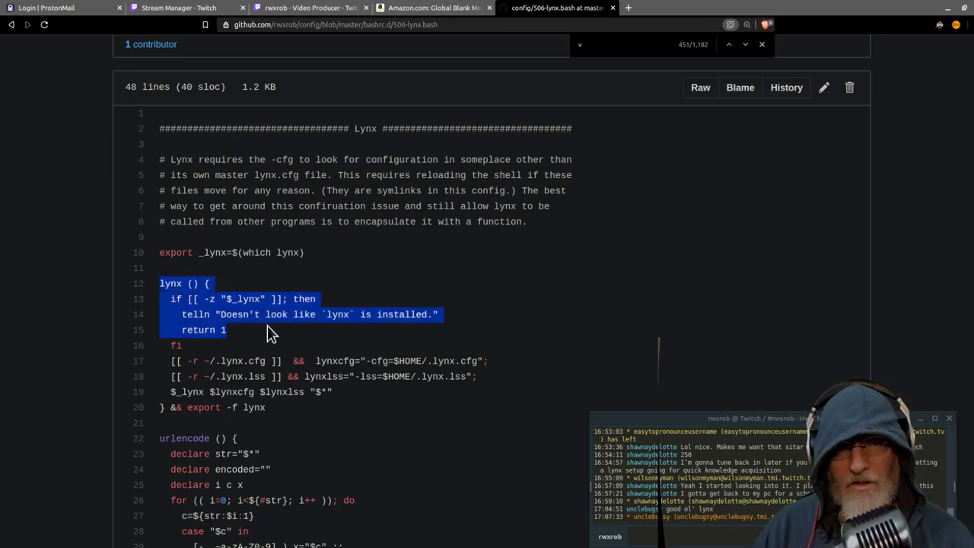
pyautogui.click(267, 330)
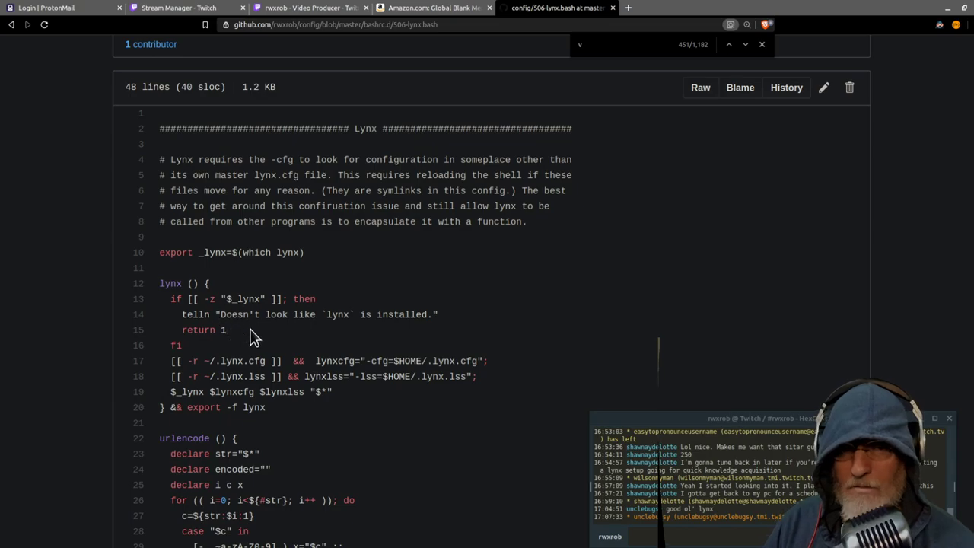
pyautogui.doubleClick(196, 314)
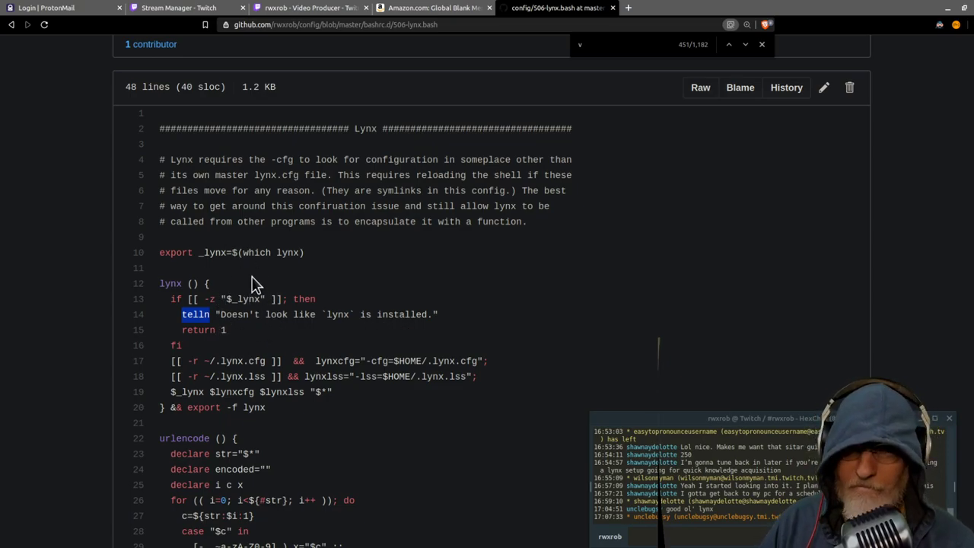
pyautogui.click(178, 362)
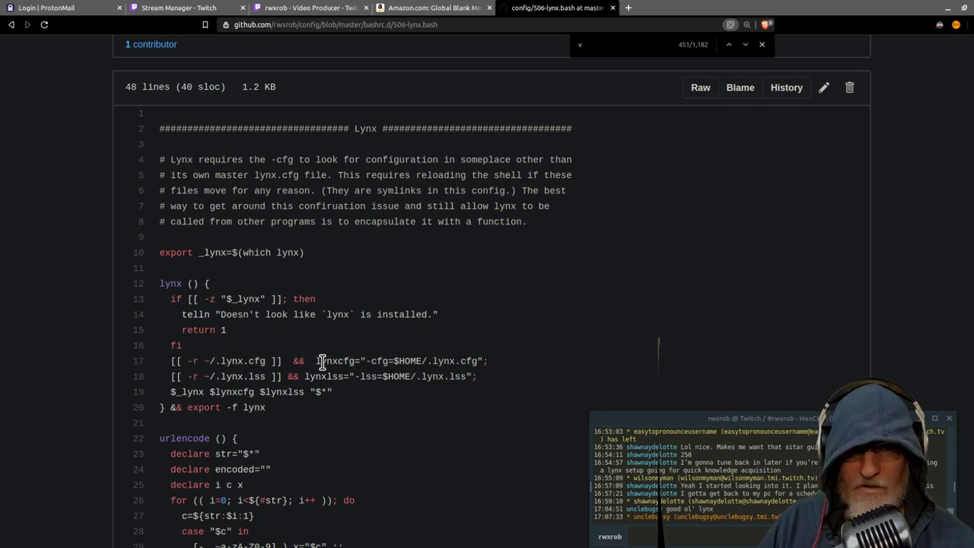
# Highlight the configuration file check on line 17 and its ~/.lynx.cfg path.
pyautogui.moveTo(164, 362); pyautogui.dragTo(454, 361)
pyautogui.click(429, 385)
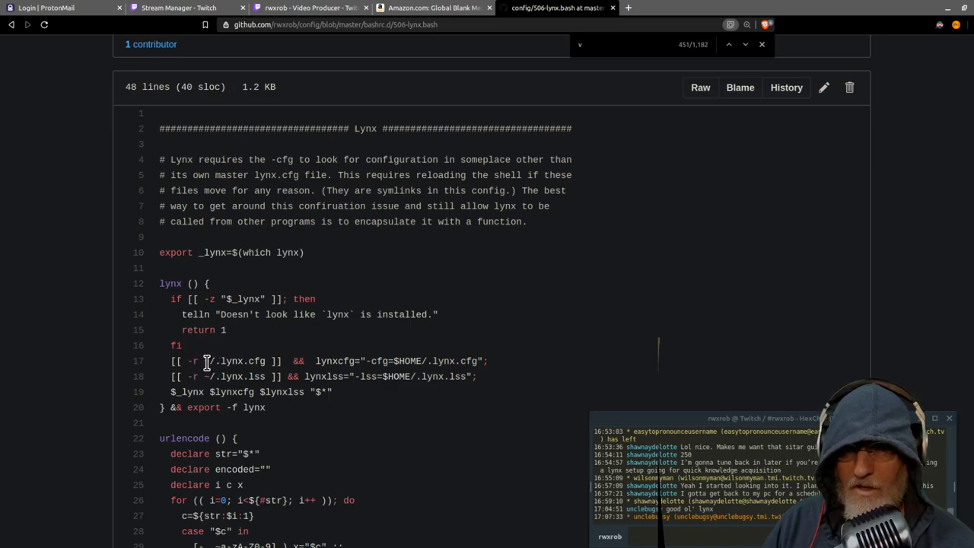
pyautogui.moveTo(220, 362); pyautogui.dragTo(264, 361)
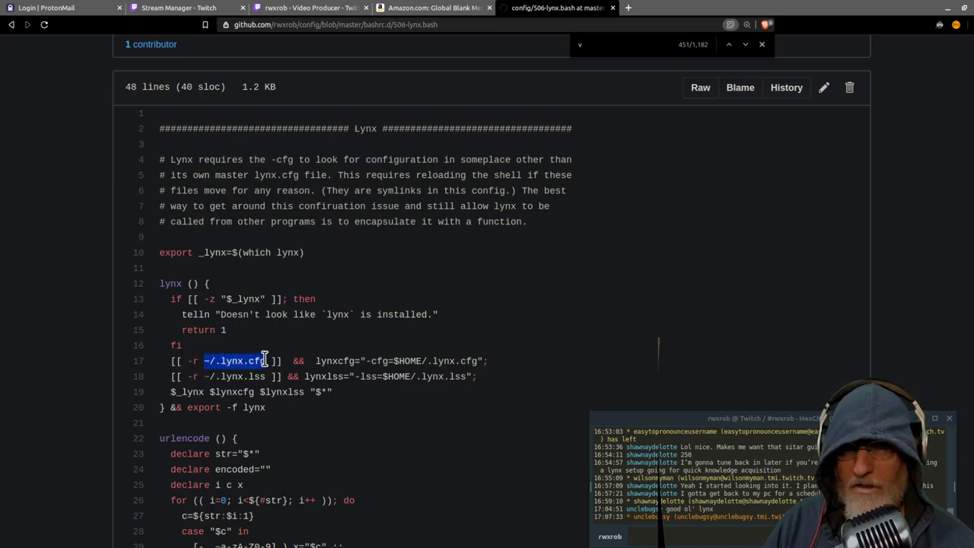
pyautogui.click(301, 363)
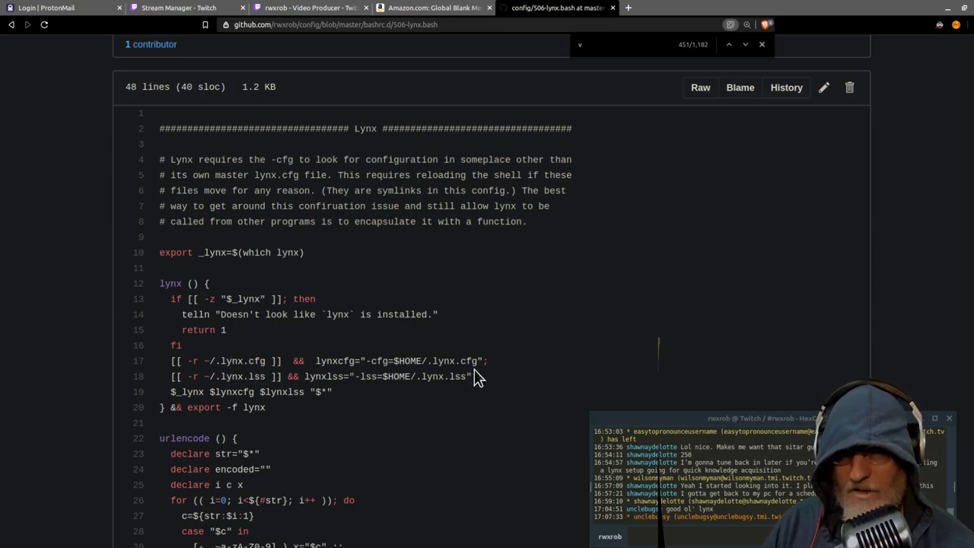
# Highlight the function's final command on line 19, including its $_lynx and $lynxcfg variables.
pyautogui.moveTo(164, 391); pyautogui.dragTo(337, 394)
pyautogui.click(385, 399)
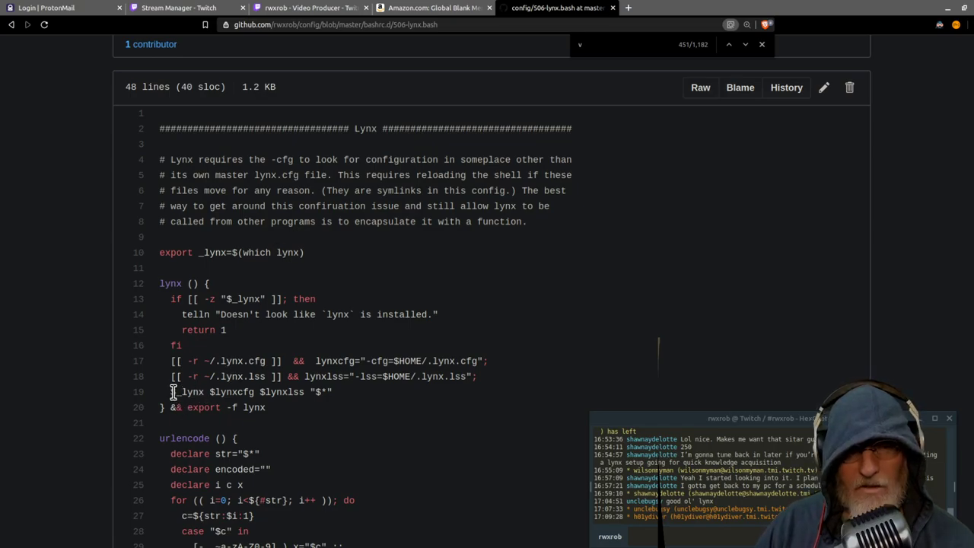
pyautogui.moveTo(173, 392); pyautogui.dragTo(204, 391)
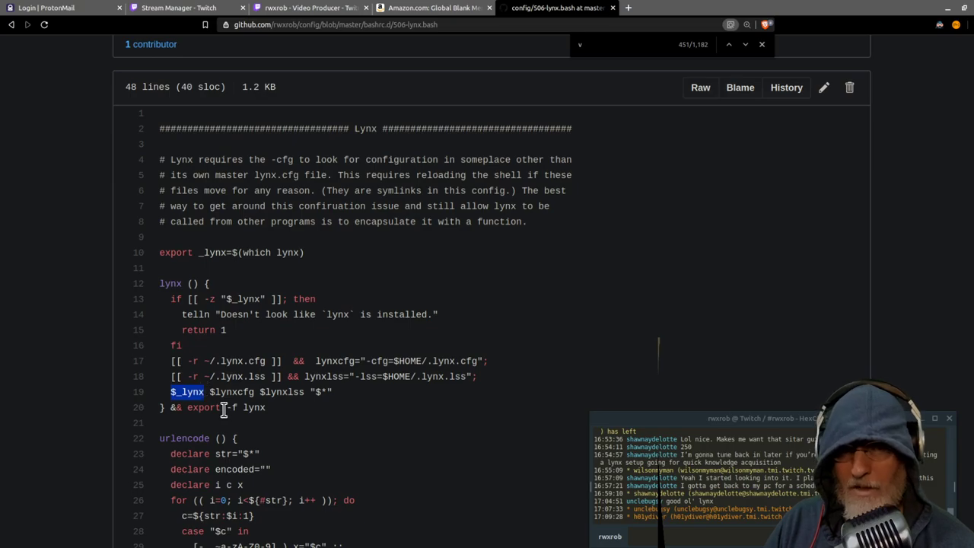
pyautogui.click(209, 392)
pyautogui.moveTo(210, 392); pyautogui.dragTo(256, 392)
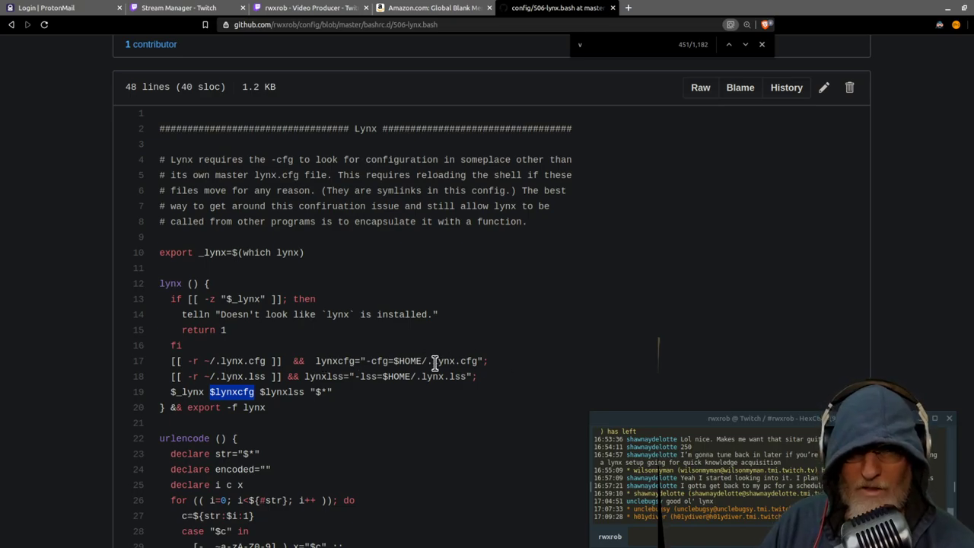
pyautogui.click(415, 399)
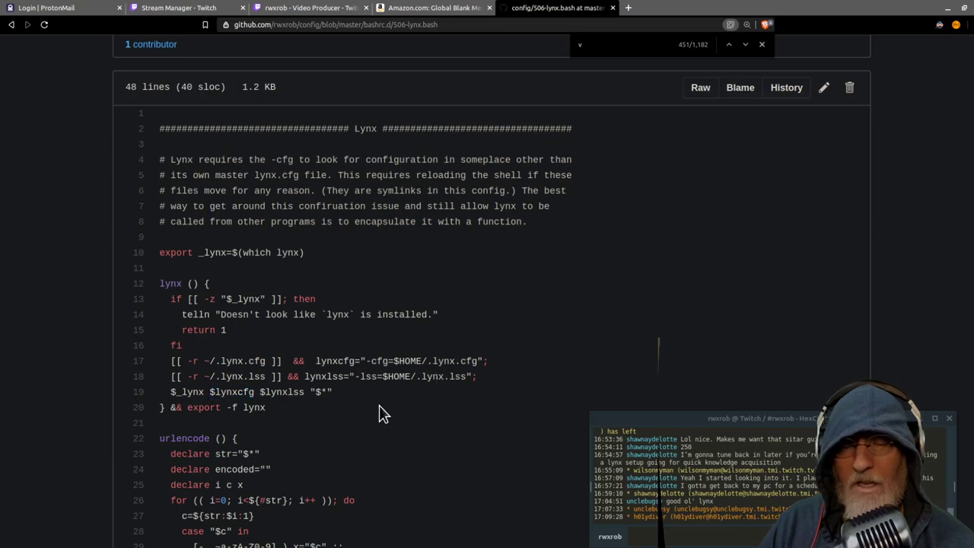
# Highlight $lynxlss on line 19, its lynxlss assignment on line 18, and the "$*" arguments.
pyautogui.moveTo(259, 392); pyautogui.dragTo(302, 391)
pyautogui.click(328, 415)
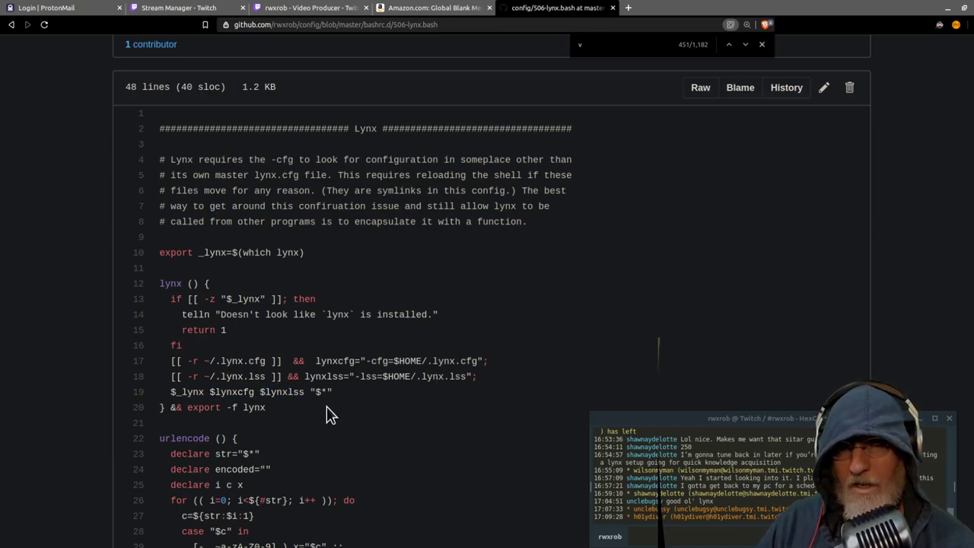
pyautogui.moveTo(305, 377); pyautogui.dragTo(482, 383)
pyautogui.click(337, 400)
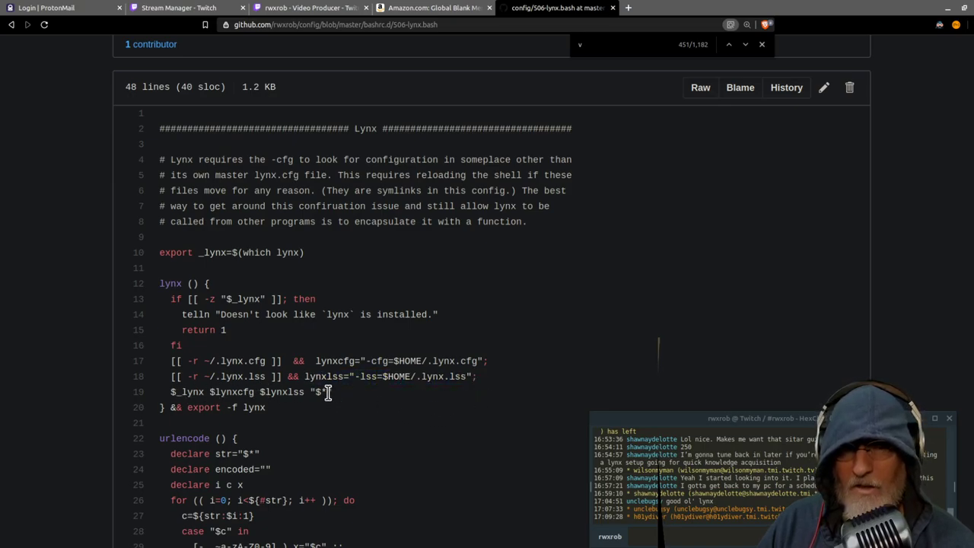
pyautogui.moveTo(312, 392); pyautogui.dragTo(333, 391)
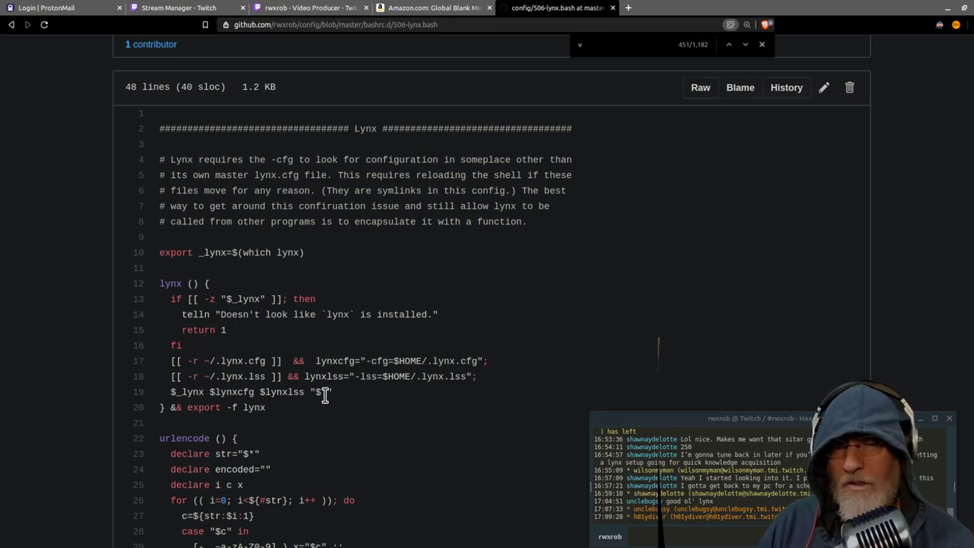
# Switch to the terminal, quit the Lynx search results, and open skilstak.io in Lynx.
pyautogui.hotkey('alt', 'Tab')
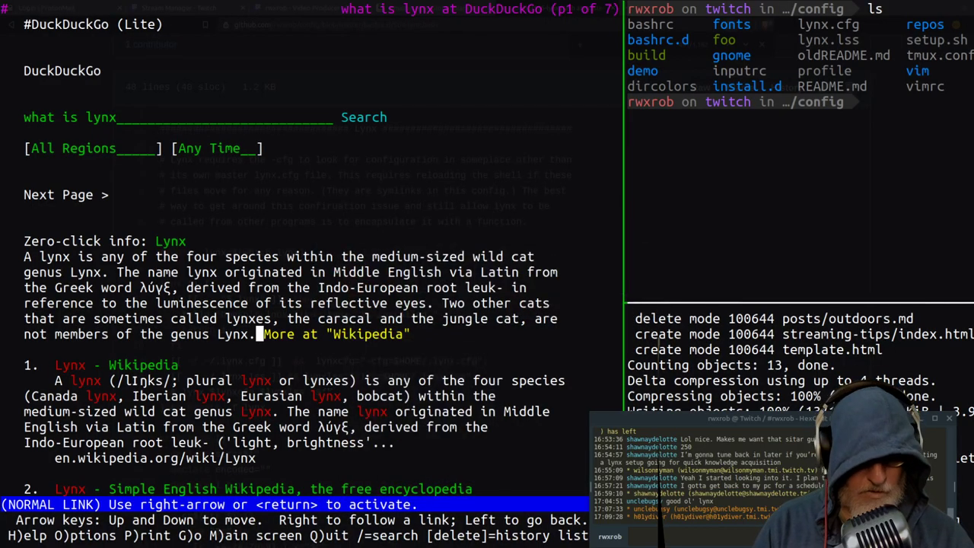
pyautogui.write('qlynx')
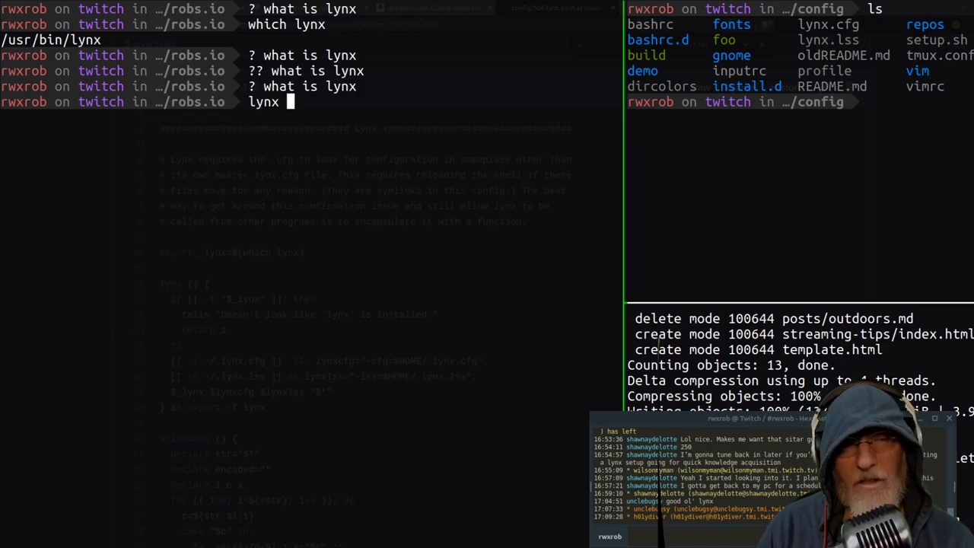
pyautogui.write('skilstak.io')
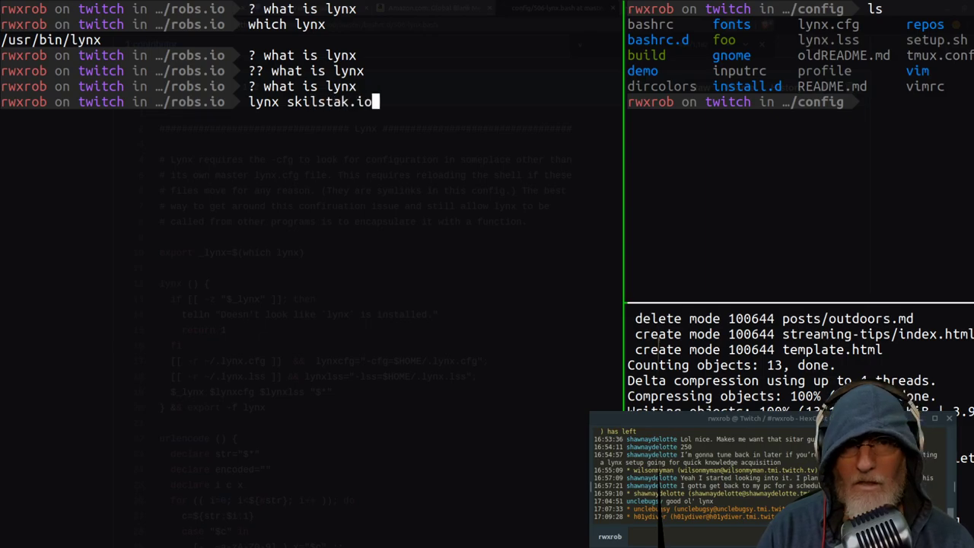
pyautogui.press('Return')
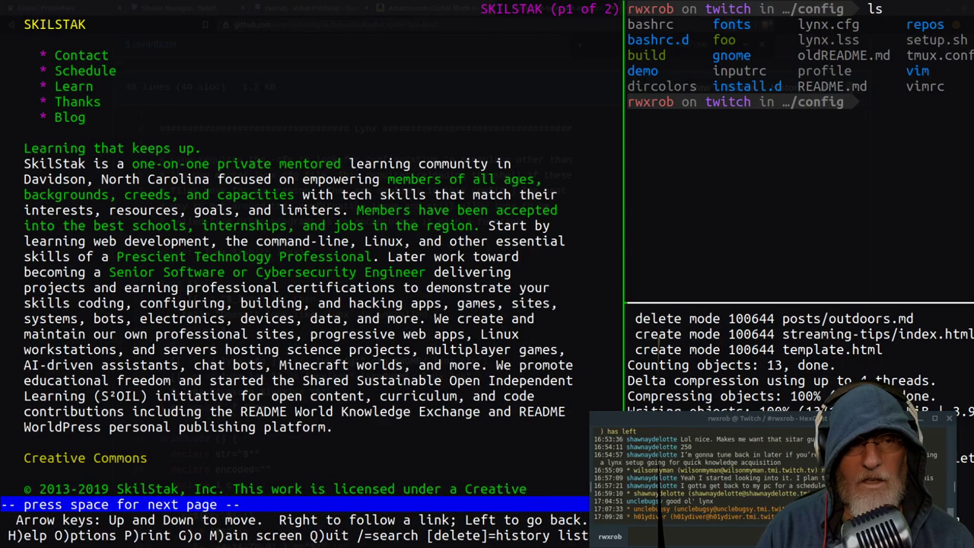
# Move down the SkilStak page's menu to the Learn link and back up to the Contact link.
pyautogui.press('Down')
pyautogui.press('Down')
pyautogui.press('Down')
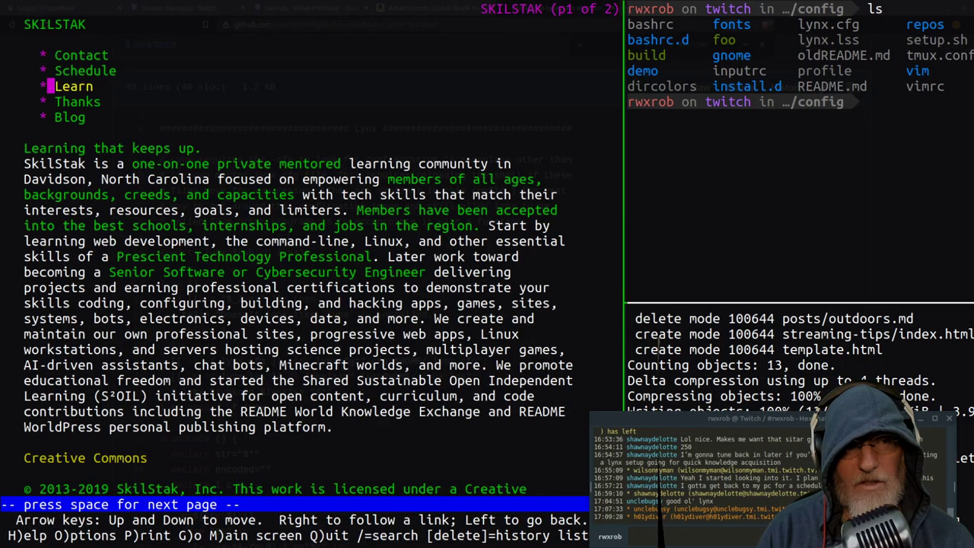
pyautogui.press('Up')
pyautogui.press('Up')
pyautogui.press('Up')
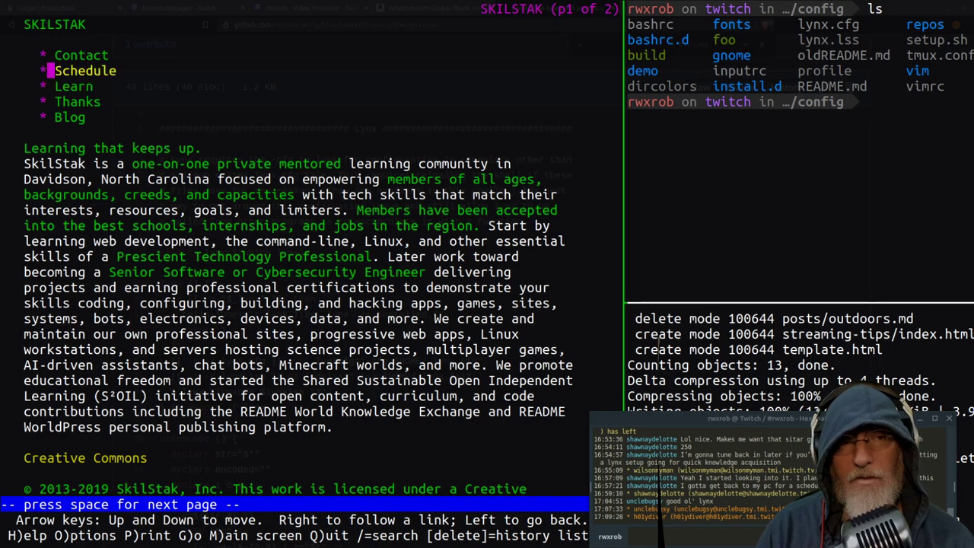
pyautogui.press('Down')
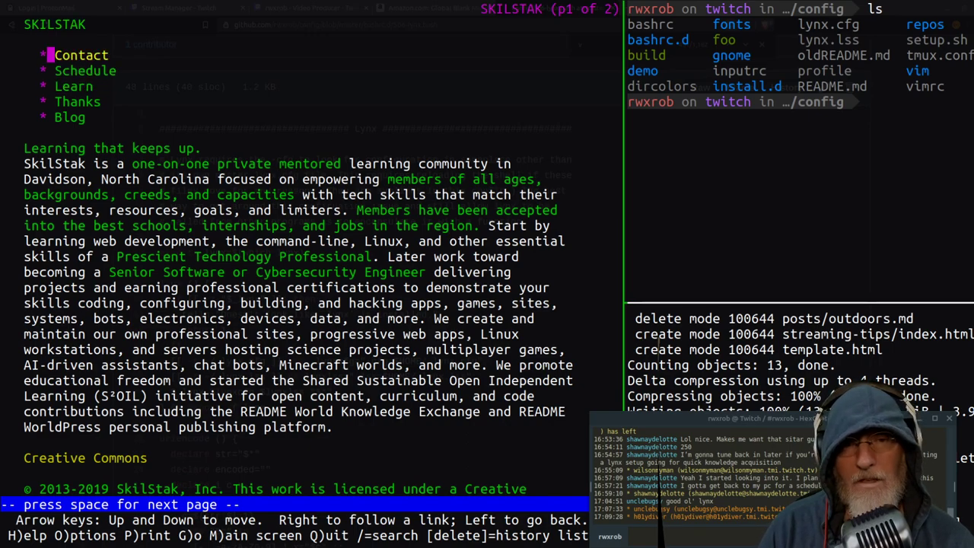
# Move down through the SkilStak page's links in Lynx to the Creative Commons link.
pyautogui.press('Down')
pyautogui.press('Down')
pyautogui.press('Down')
pyautogui.press('Down')
pyautogui.press('Down')
pyautogui.press('Down')
pyautogui.press('Down')
pyautogui.press('Down')
pyautogui.press('Down')
pyautogui.press('Down')
pyautogui.press('Down')
pyautogui.press('Down')
pyautogui.press('Up')
pyautogui.press('Up')
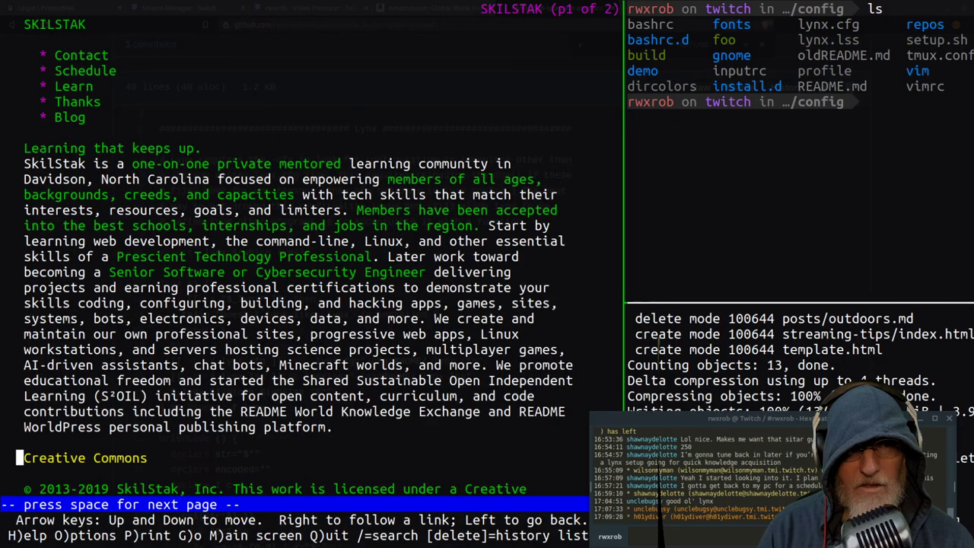
# Move back up the SkilStak page's links to Contact and settle on the Schedule link.
pyautogui.press('Up')
pyautogui.press('Up')
pyautogui.press('Up')
pyautogui.press('Up')
pyautogui.press('Up')
pyautogui.press('Up')
pyautogui.press('Up')
pyautogui.press('Up')
pyautogui.press('Up')
pyautogui.press('Up')
pyautogui.press('Up')
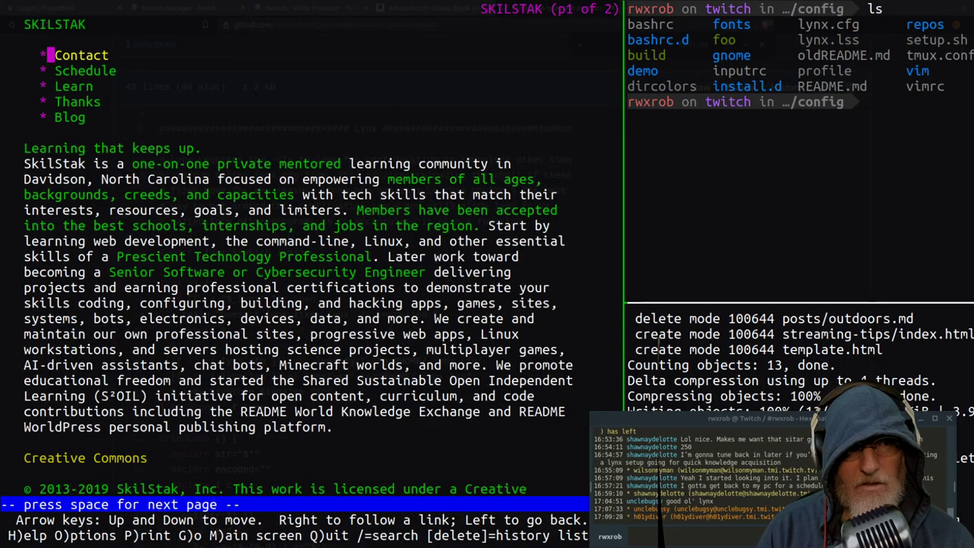
pyautogui.press('Down')
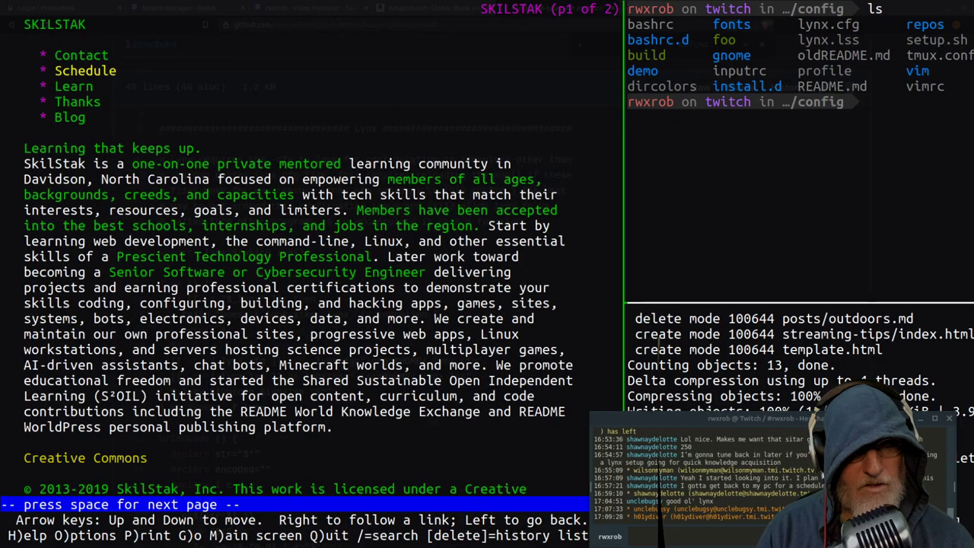
pyautogui.press('Down')
pyautogui.press('Up')
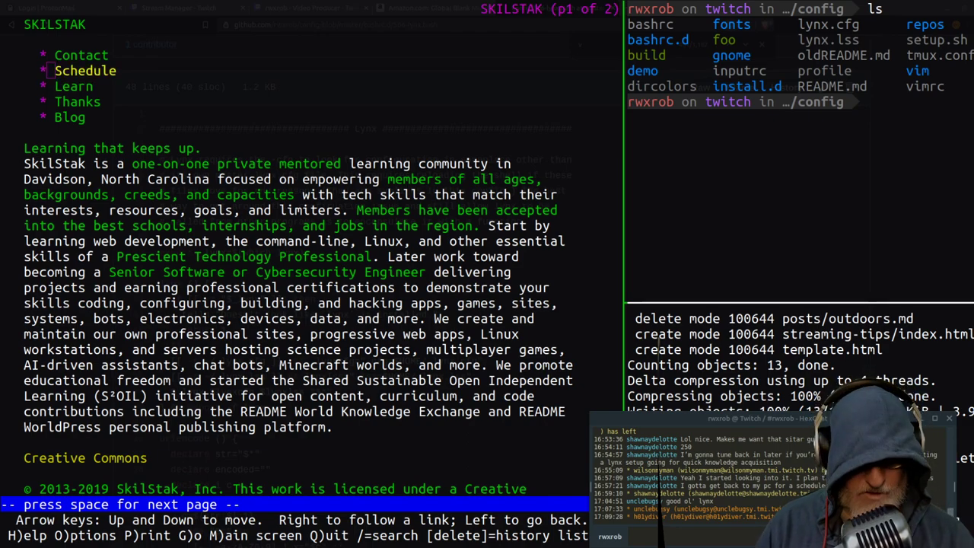
# Switch from the terminal to the Brave browser and open a new tab.
pyautogui.hotkey('alt', 'Tab')
pyautogui.press('Tab')
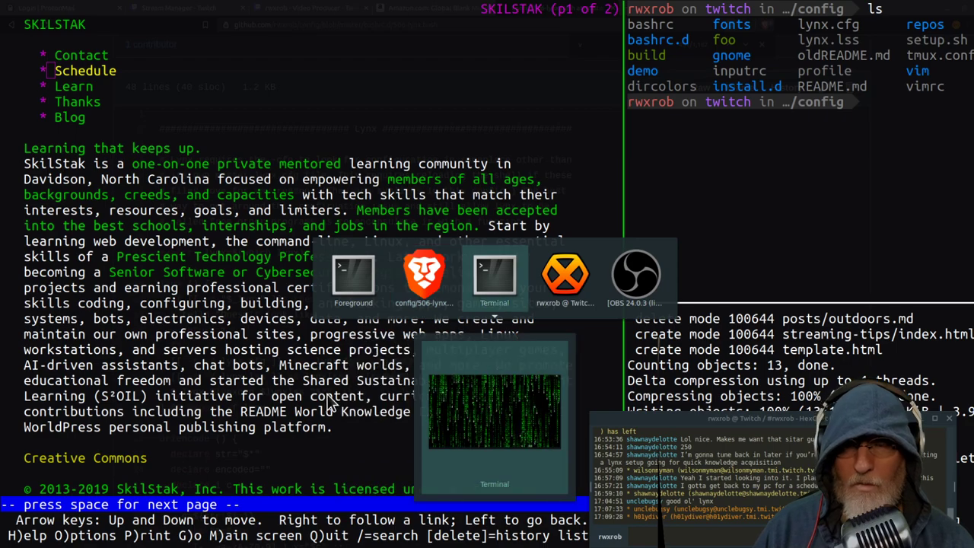
pyautogui.press('Tab')
pyautogui.press('Tab')
pyautogui.press('Tab')
pyautogui.press('Tab')
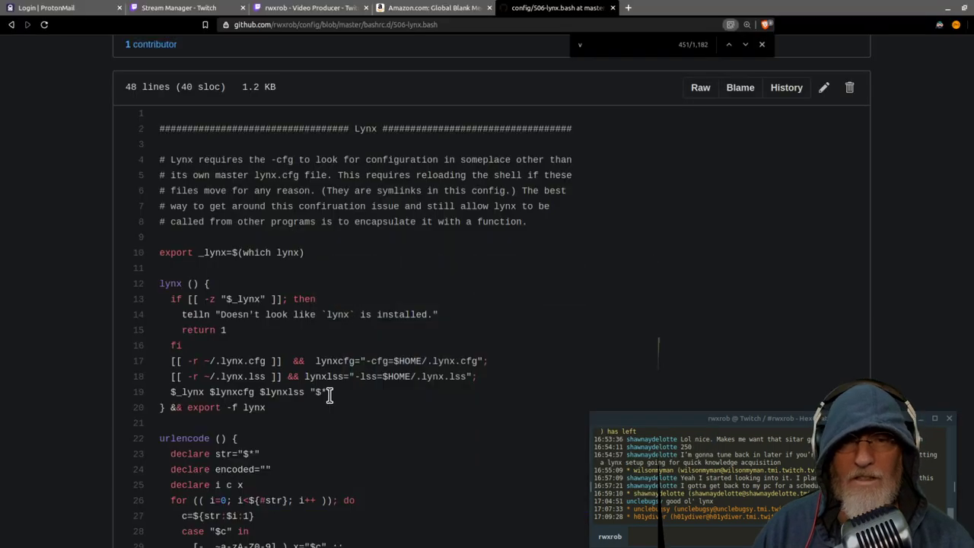
pyautogui.click(628, 8)
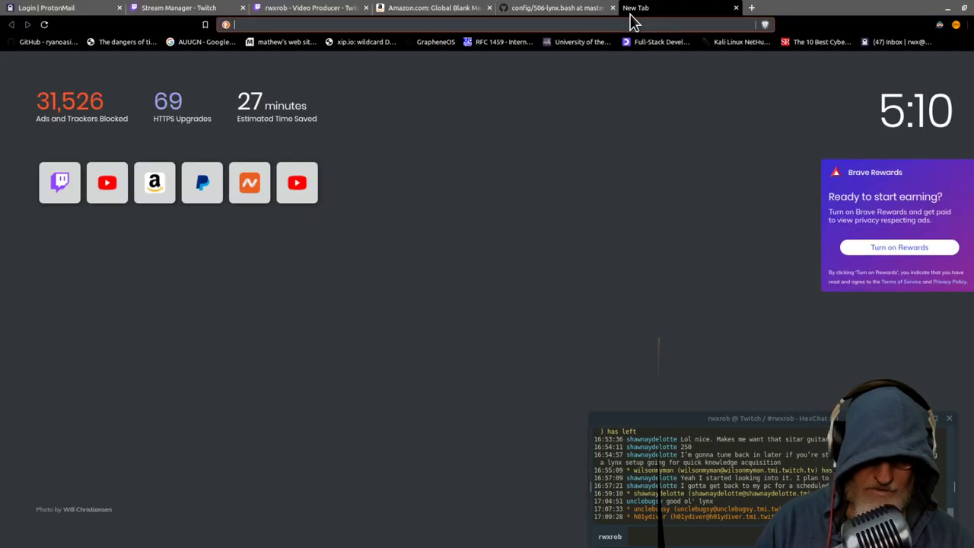
# Search DuckDuckGo for skilstak.io, correcting the misspelled domain in the query.
pyautogui.write('skilstak.iop')
pyautogui.press('Return')
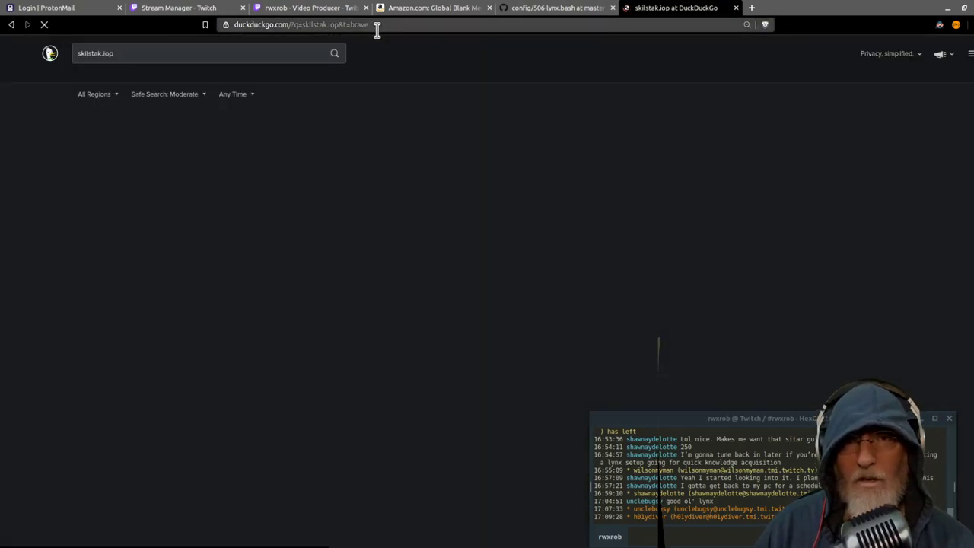
pyautogui.click(173, 56)
pyautogui.press('BackSpace')
pyautogui.press('Return')
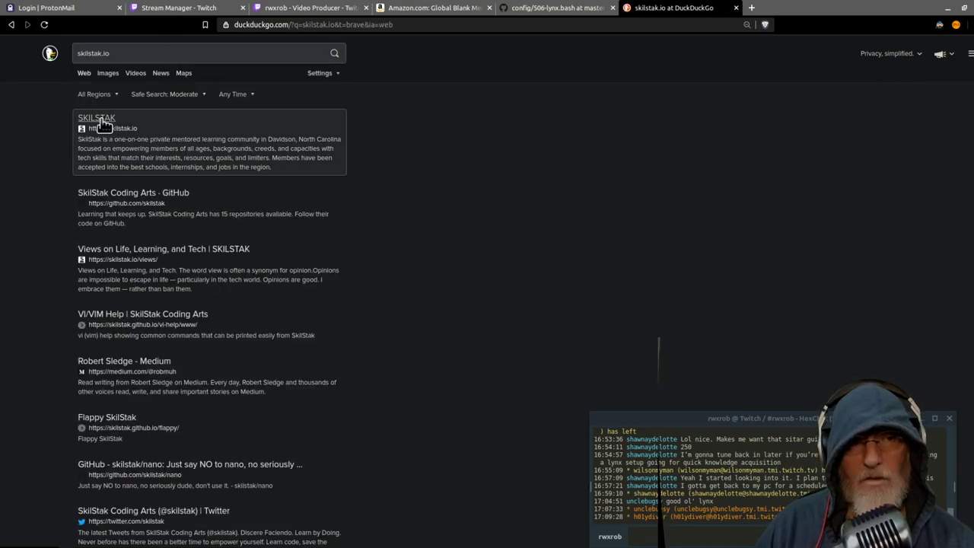
# Open the SKILSTAK search result and inspect the HTML of its Contact navigation link.
pyautogui.click(105, 128)
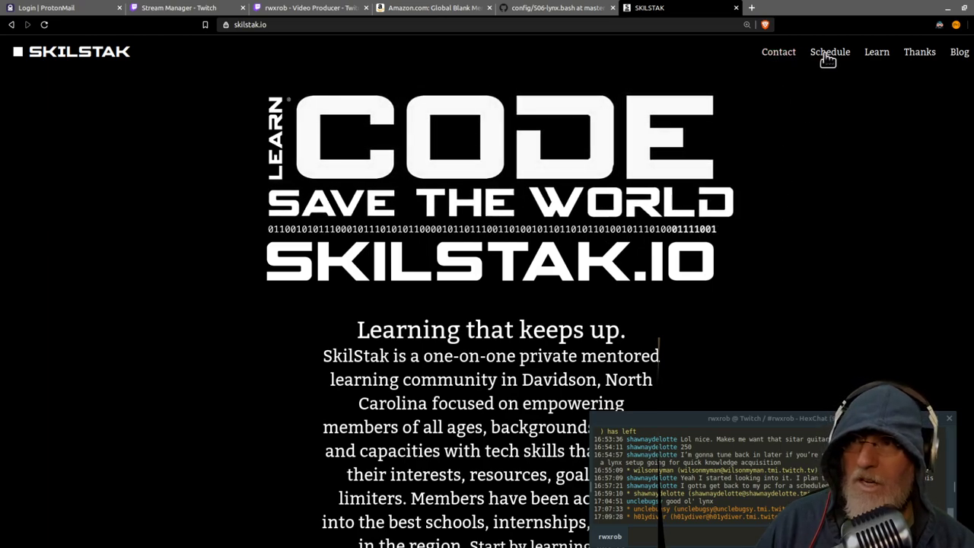
pyautogui.rightClick(770, 61)
pyautogui.click(814, 168)
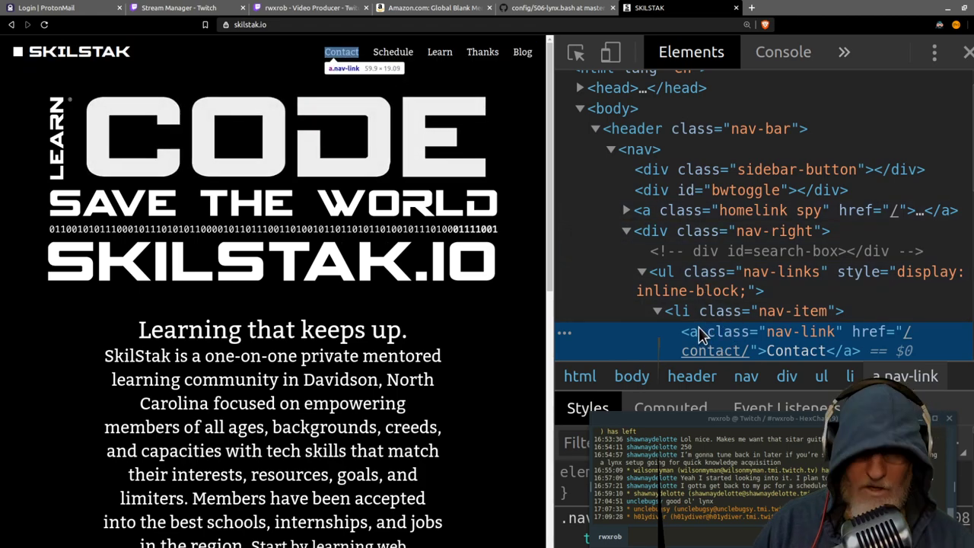
# Switch back to the terminal showing the SkilStak page in Lynx.
pyautogui.hotkey('alt', 'Tab')
pyautogui.hotkey('alt', 'Tab')
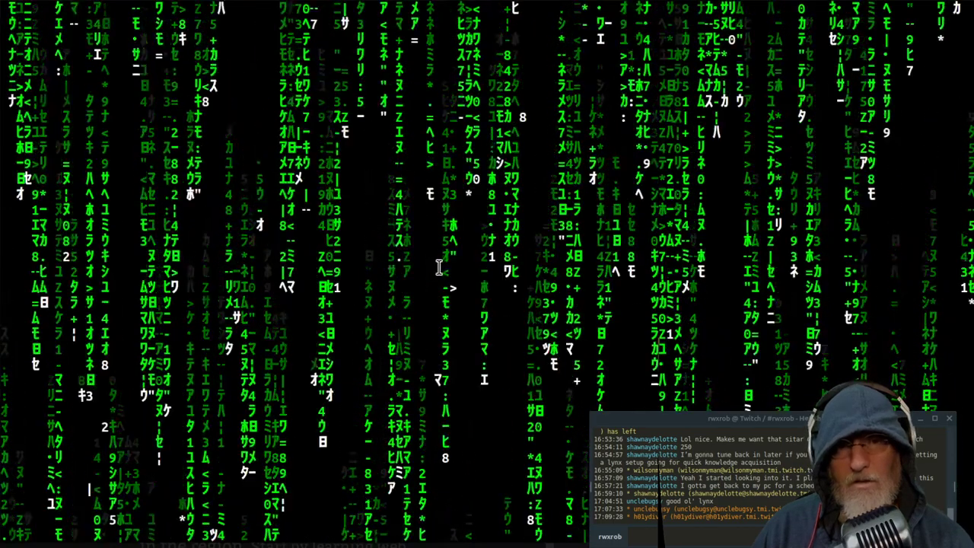
pyautogui.hotkey('alt', 'Tab')
pyautogui.hotkey('alt', 'Tab')
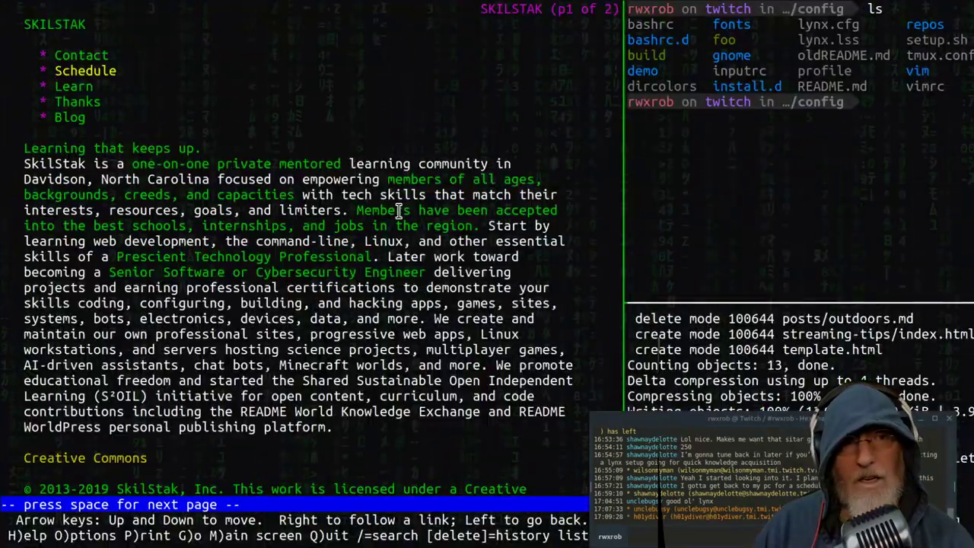
# Move down the SkilStak page's links from Schedule to the copyright and license link at its end.
pyautogui.press('Down')
pyautogui.press('Down')
pyautogui.press('Down')
pyautogui.press('Down')
pyautogui.press('Down')
pyautogui.press('Down')
pyautogui.press('Down')
pyautogui.press('Down')
pyautogui.press('Down')
pyautogui.press('Down')
pyautogui.press('Down')
pyautogui.press('Up')
pyautogui.press('Down')
pyautogui.press('Up')
pyautogui.press('Down')
pyautogui.press('Up')
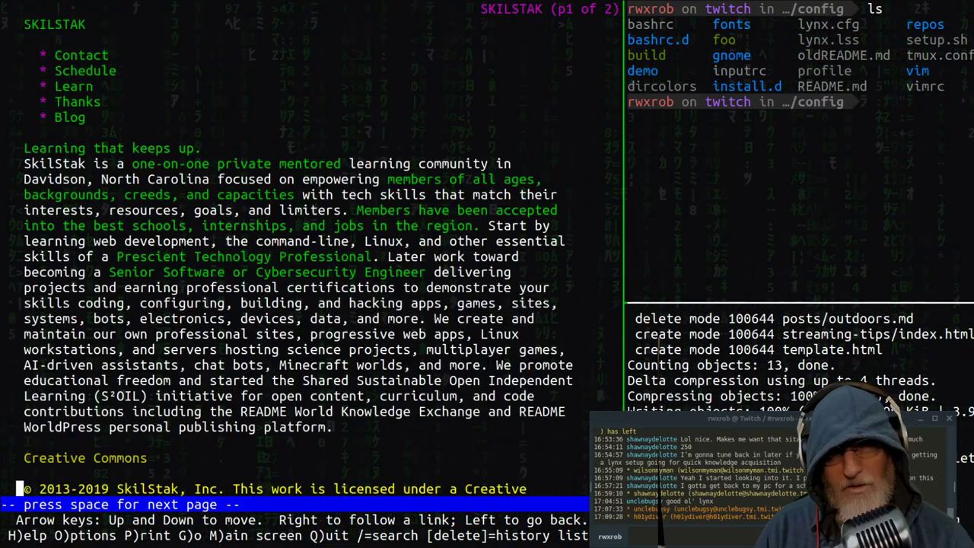
# Move up to the "Learning that keeps up" link, open its page, and page forward and back through it.
pyautogui.press('Up')
pyautogui.press('Up')
pyautogui.press('Up')
pyautogui.press('Up')
pyautogui.press('Up')
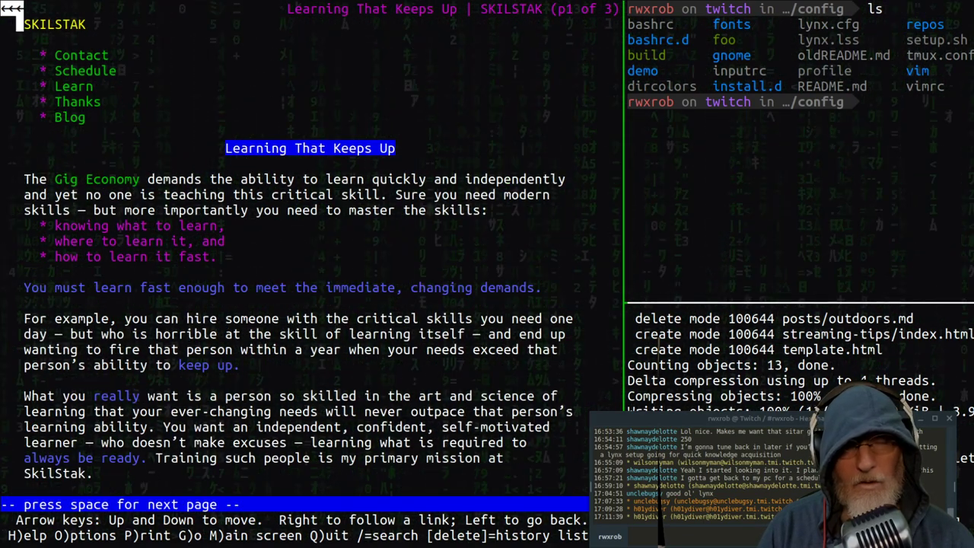
pyautogui.press('space')
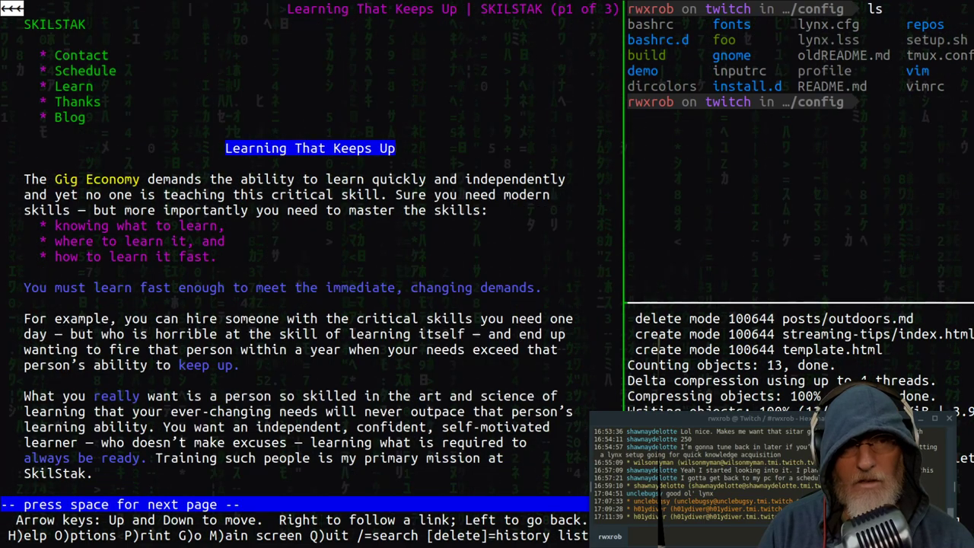
pyautogui.press('space')
pyautogui.press('b')
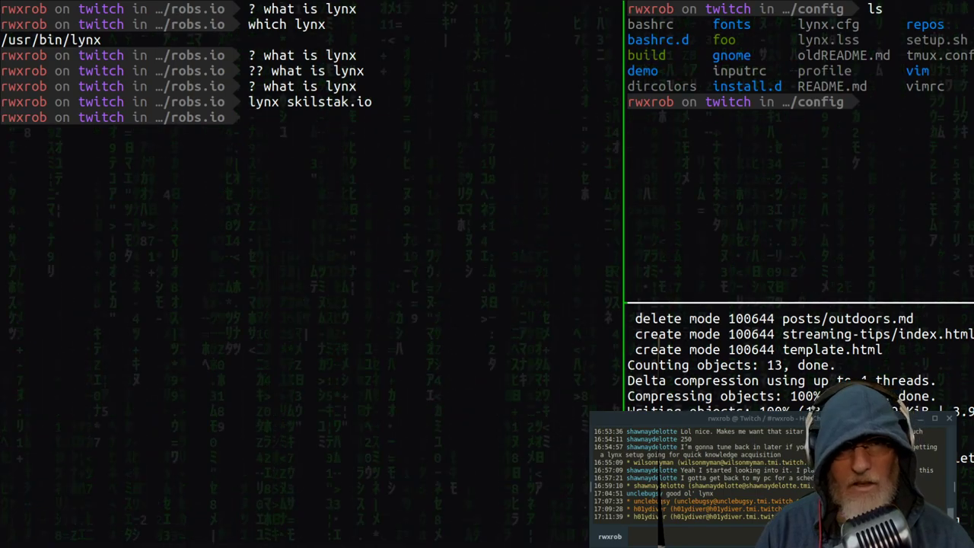
pyautogui.click(289, 117)
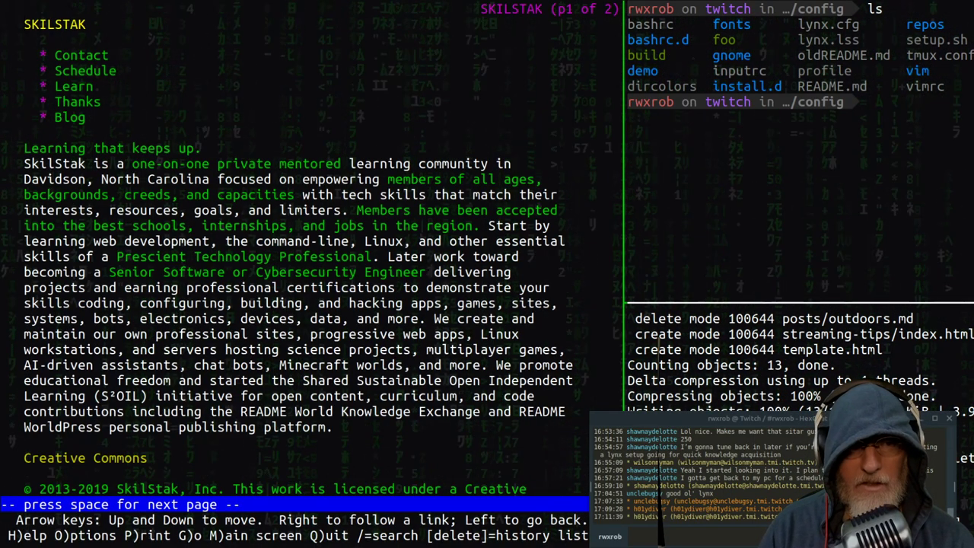
pyautogui.press('q')
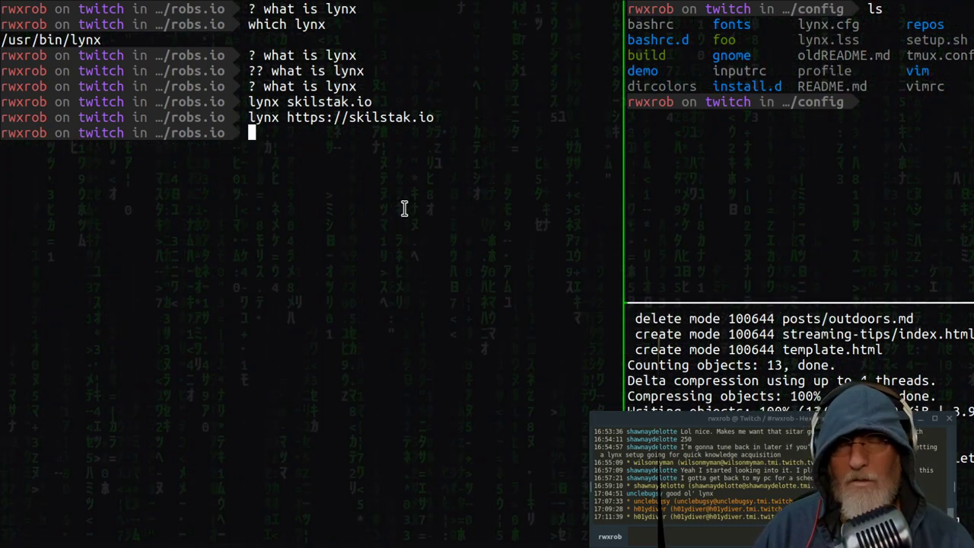
# Switch to the Lynx bash script on GitHub in Brave and highlight "export -f lynx" on line 20.
pyautogui.hotkey('alt', 'Tab')
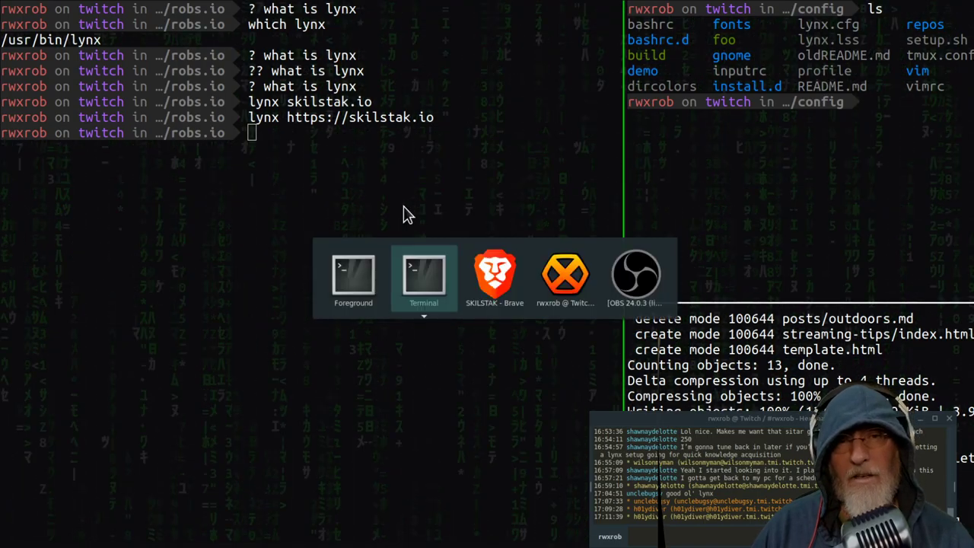
pyautogui.hotkey('alt', 'Tab')
pyautogui.hotkey('alt', 'Tab')
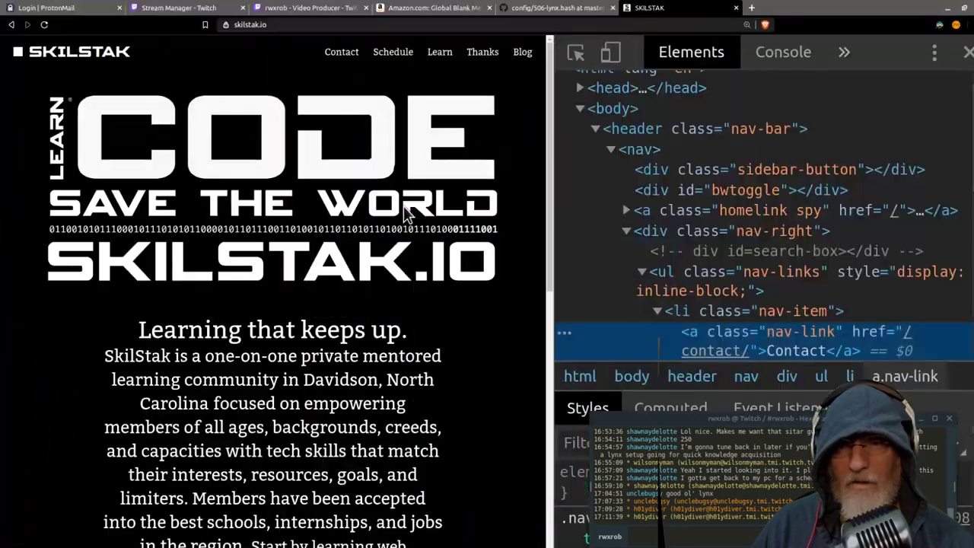
pyautogui.click(574, 12)
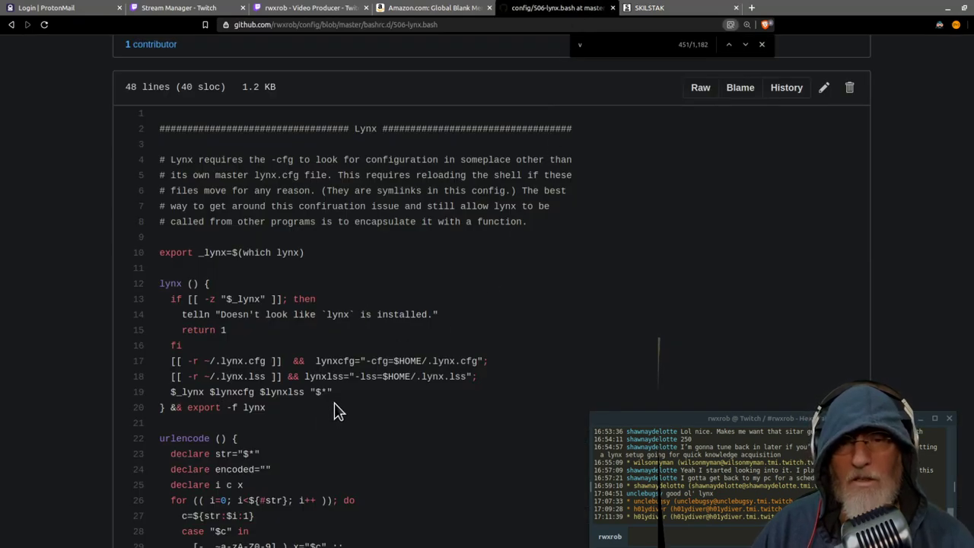
pyautogui.scroll(-2, 337, 409)
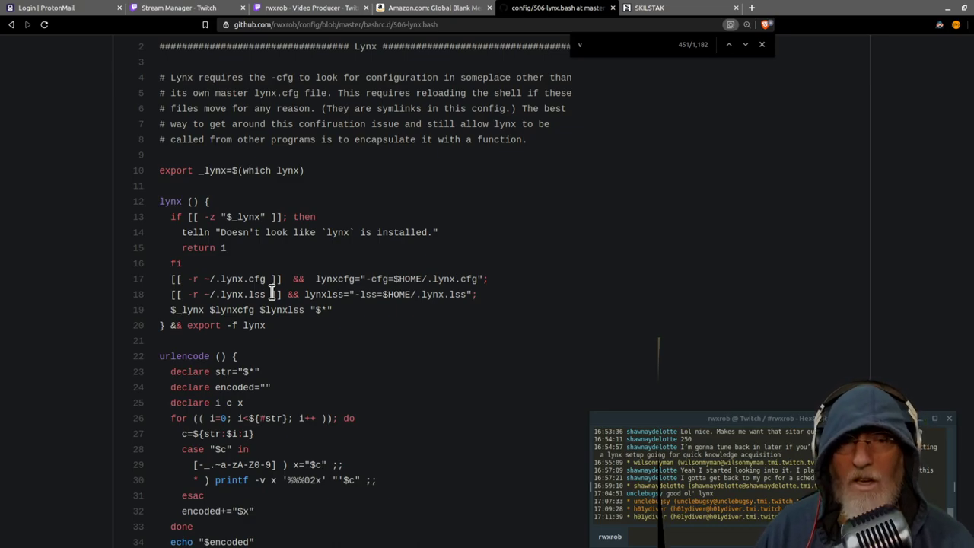
pyautogui.moveTo(182, 326); pyautogui.dragTo(264, 324)
pyautogui.click(277, 325)
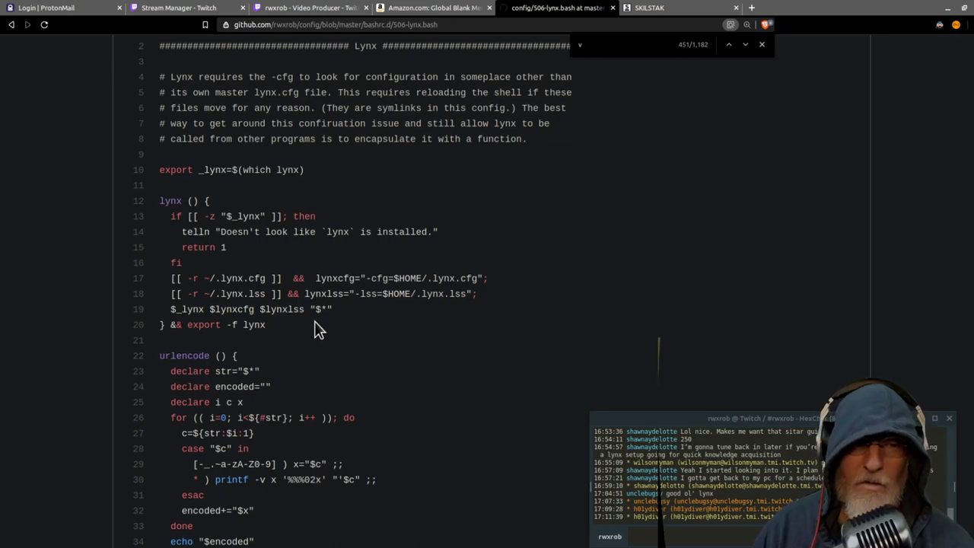
# Review the urlencode, duck and google functions, and highlight the "?" alias for duck on line 41.
pyautogui.scroll(-3, 318, 331)
pyautogui.scroll(-2, 346, 358)
pyautogui.scroll(-2, 342, 344)
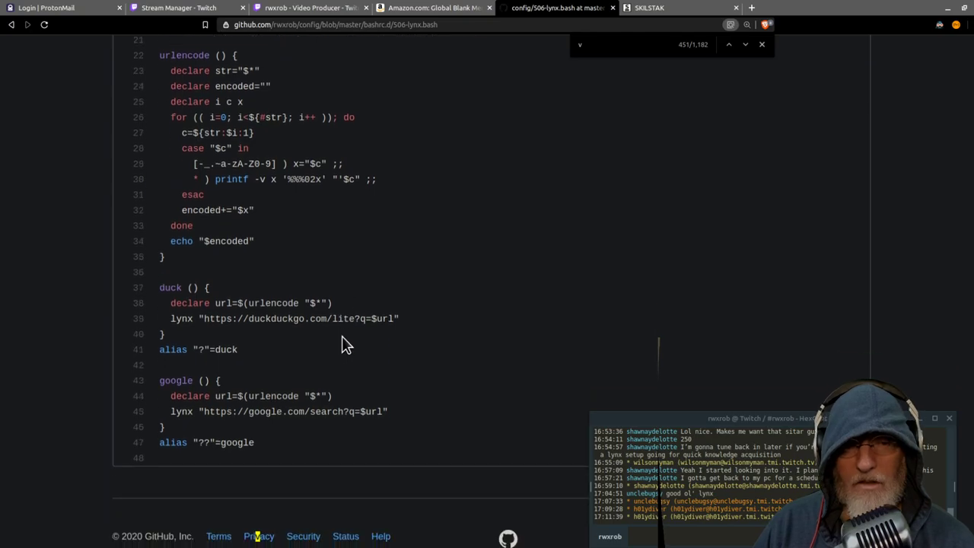
pyautogui.scroll(2, 388, 356)
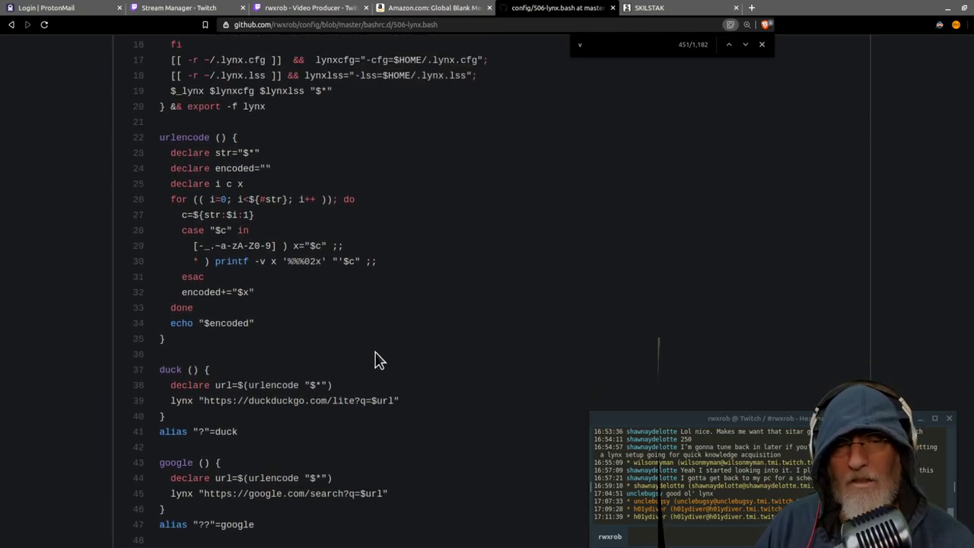
pyautogui.scroll(-2, 376, 359)
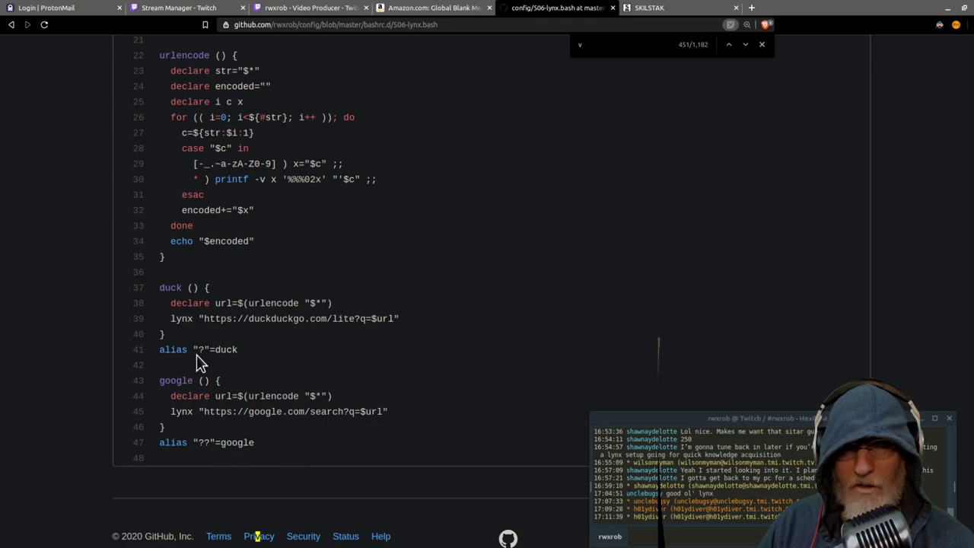
pyautogui.moveTo(158, 350); pyautogui.dragTo(238, 352)
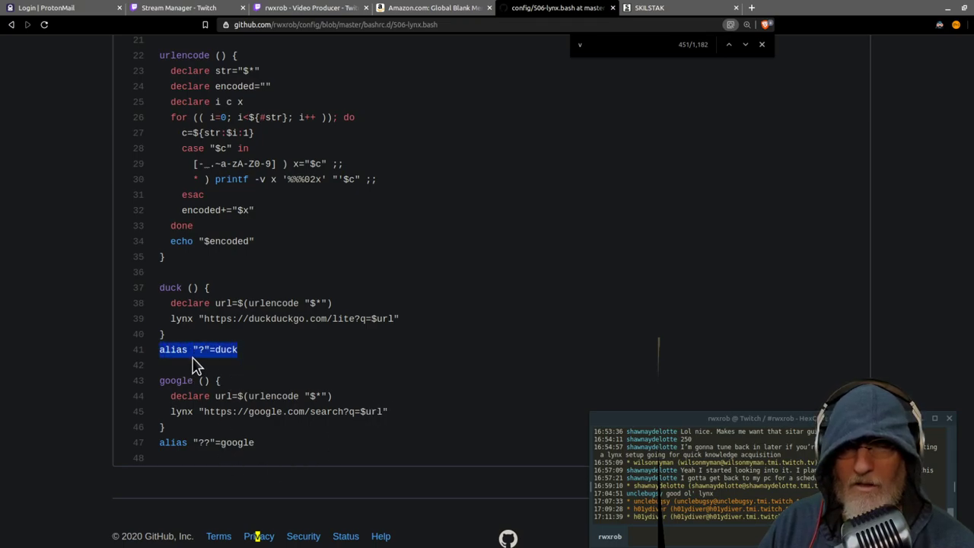
pyautogui.click(247, 356)
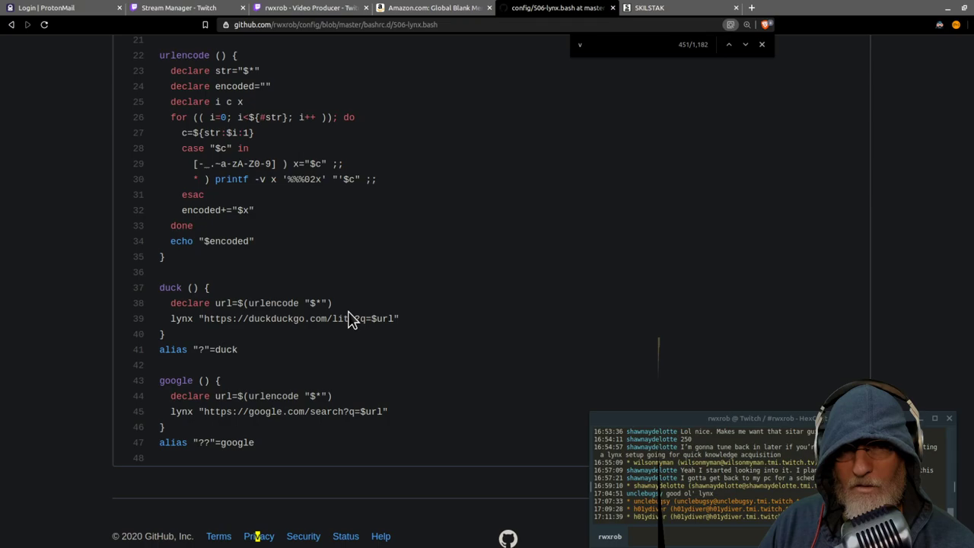
# Highlight the lynx call on line 39 of the duck function, and the DuckDuckGo lite URL passed to it.
pyautogui.doubleClick(174, 318)
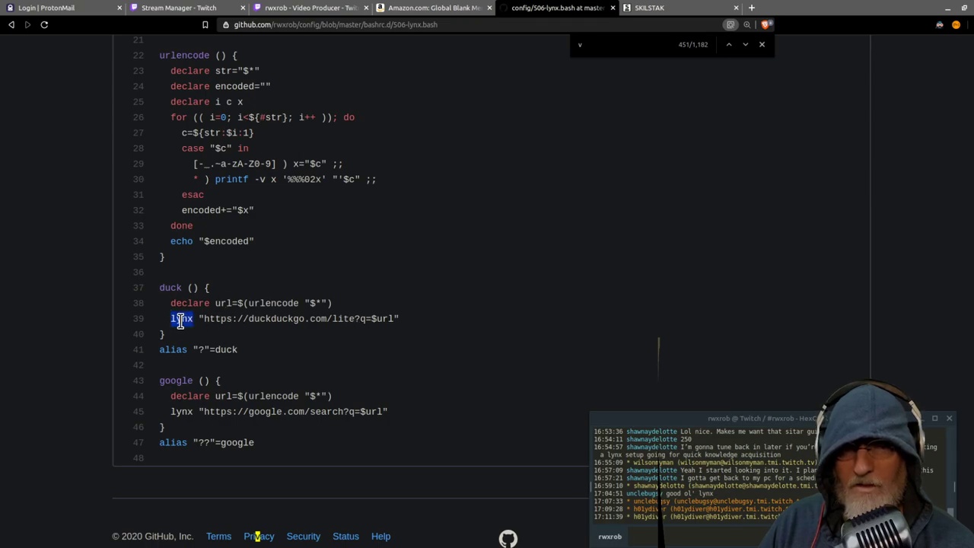
pyautogui.scroll(2, 220, 266)
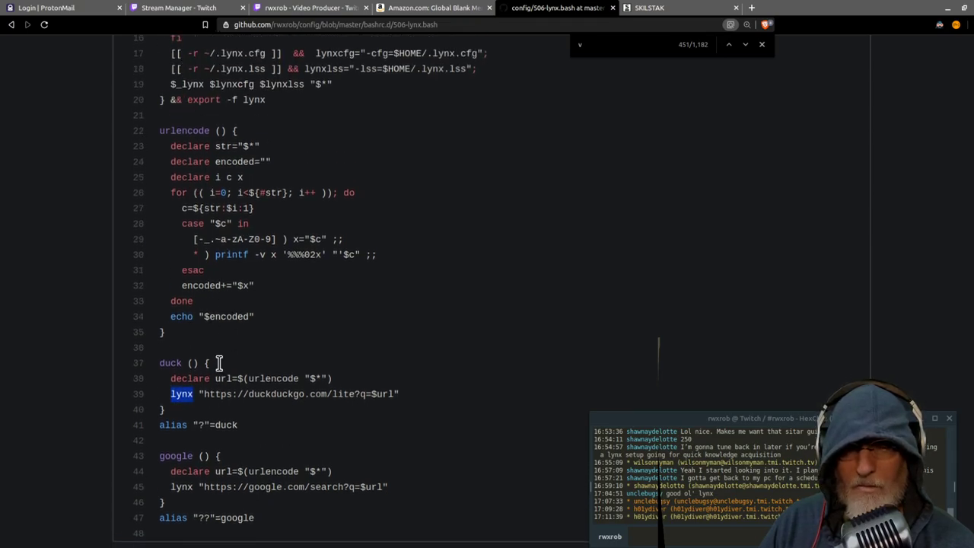
pyautogui.scroll(-2, 221, 370)
pyautogui.moveTo(204, 318); pyautogui.dragTo(396, 318)
pyautogui.click(398, 331)
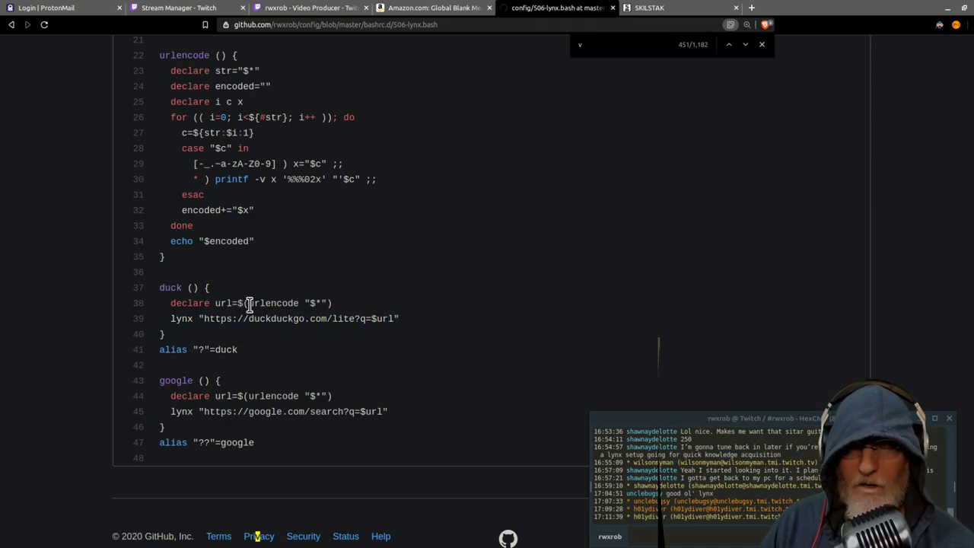
# Highlight the ?q=$url query part of the DuckDuckGo URL on line 39.
pyautogui.scroll(1, 320, 229)
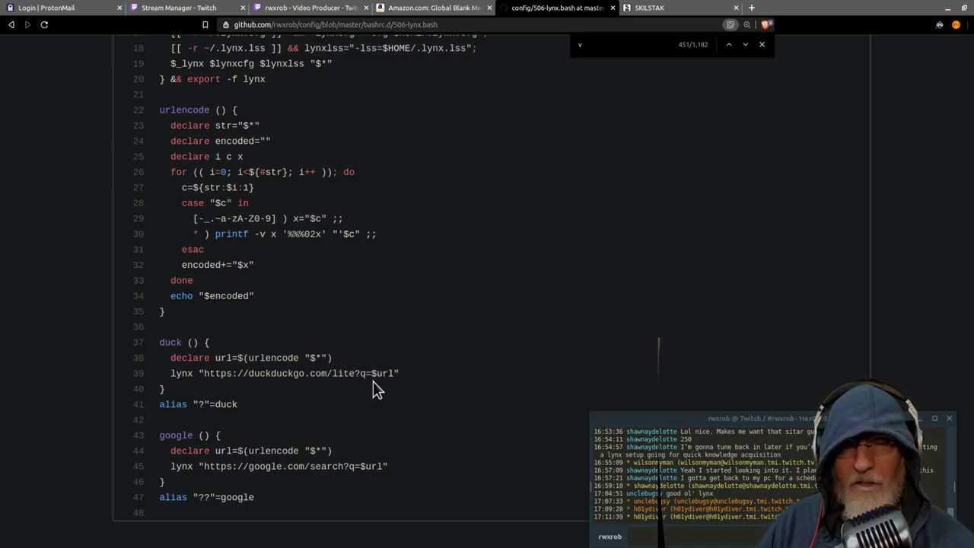
pyautogui.moveTo(358, 373); pyautogui.dragTo(393, 373)
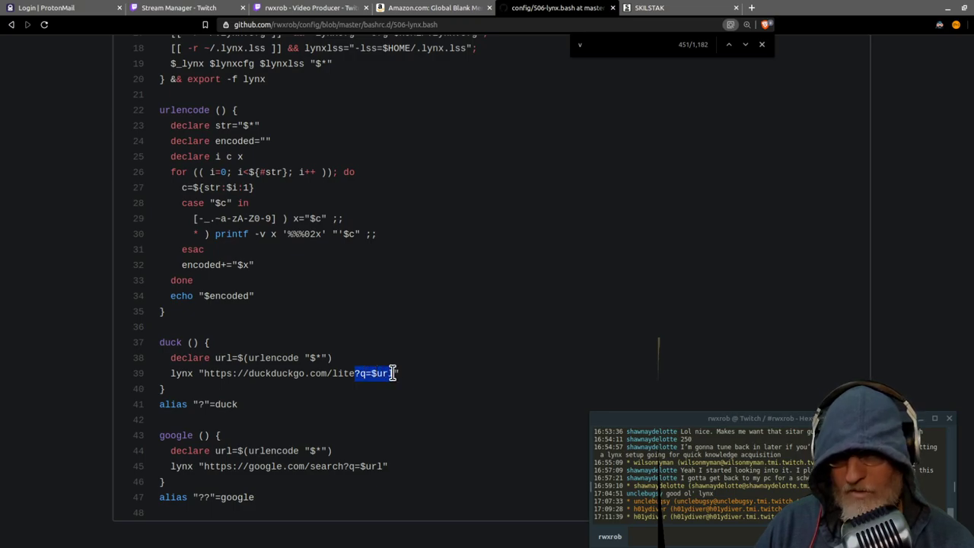
pyautogui.click(413, 380)
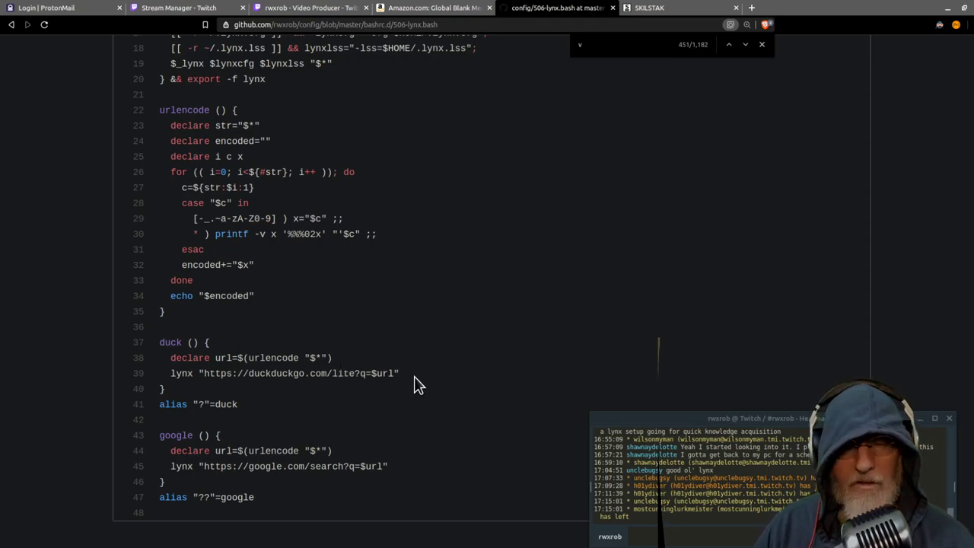
# Review the lynx wrapper, urlencode, duck and google functions in the 506-lynx.bash script.
pyautogui.scroll(3, 415, 377)
pyautogui.scroll(1, 418, 383)
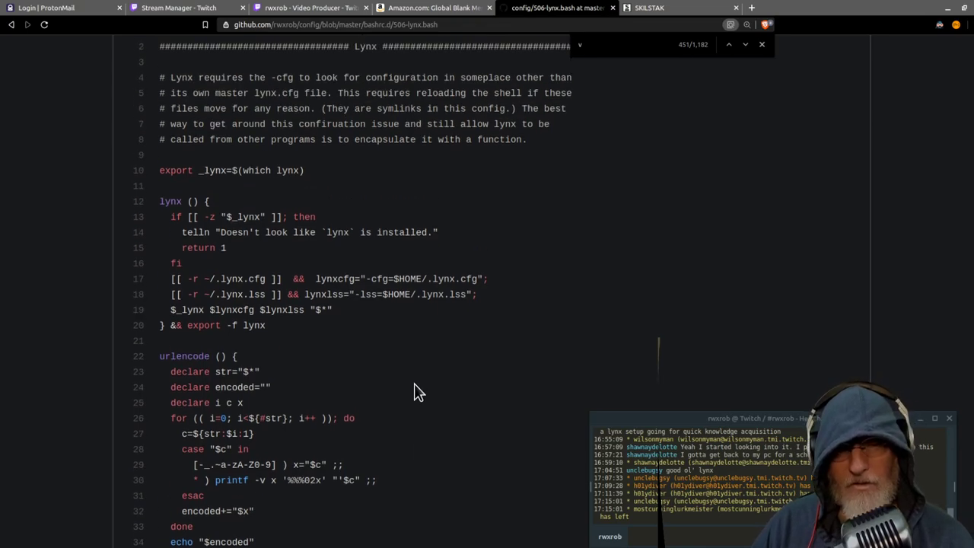
pyautogui.scroll(-3, 411, 384)
pyautogui.scroll(-2, 410, 385)
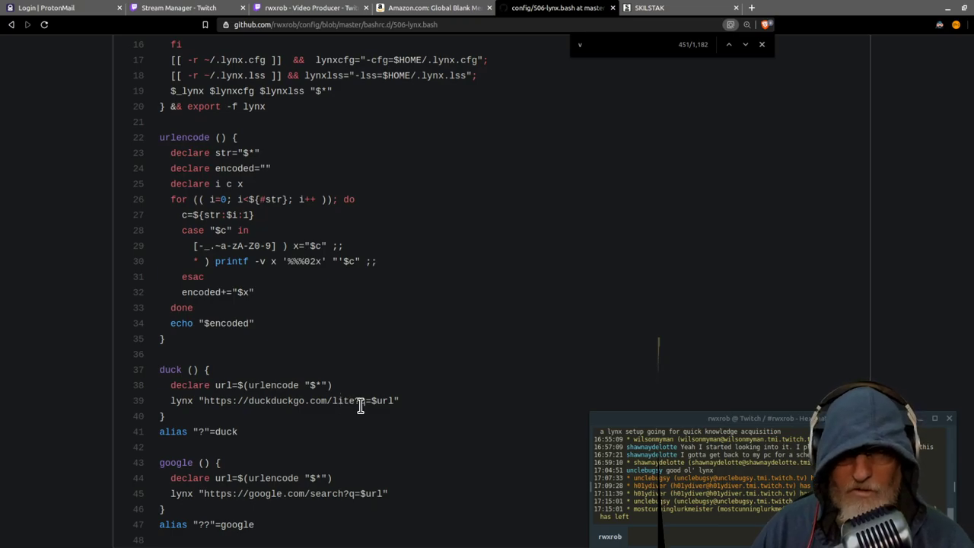
pyautogui.scroll(3, 376, 403)
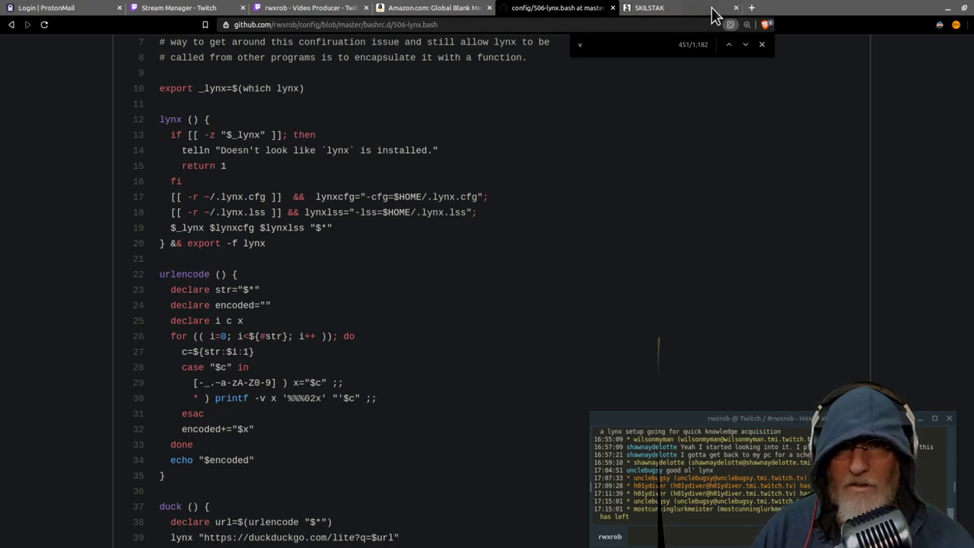
# Open the YouTube channel at rwxrob.live in a new browser tab.
pyautogui.click(753, 8)
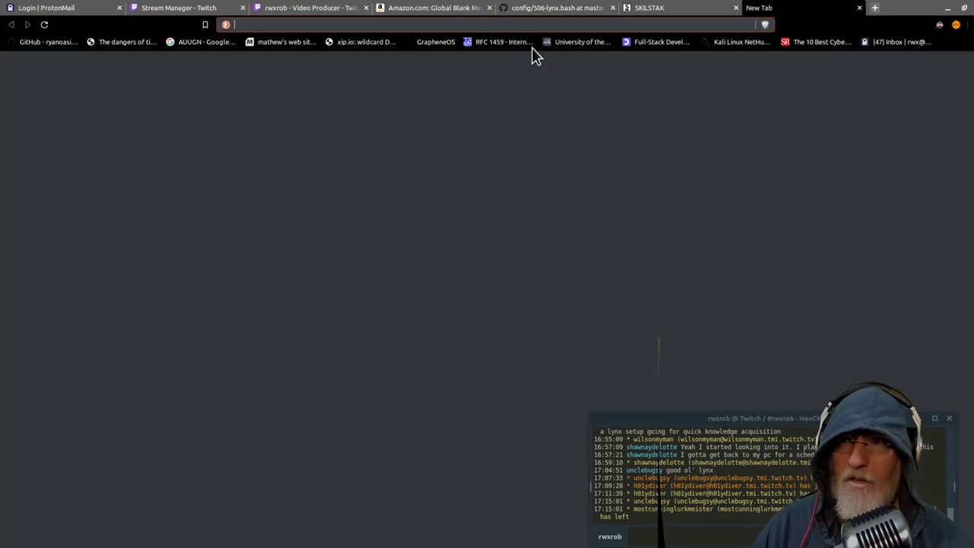
pyautogui.write('rwxrob')
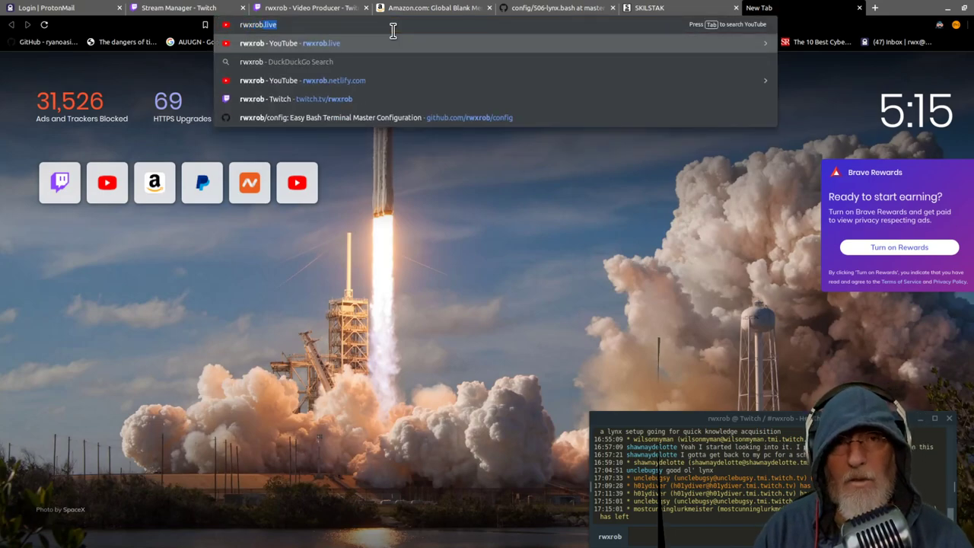
pyautogui.write('.live')
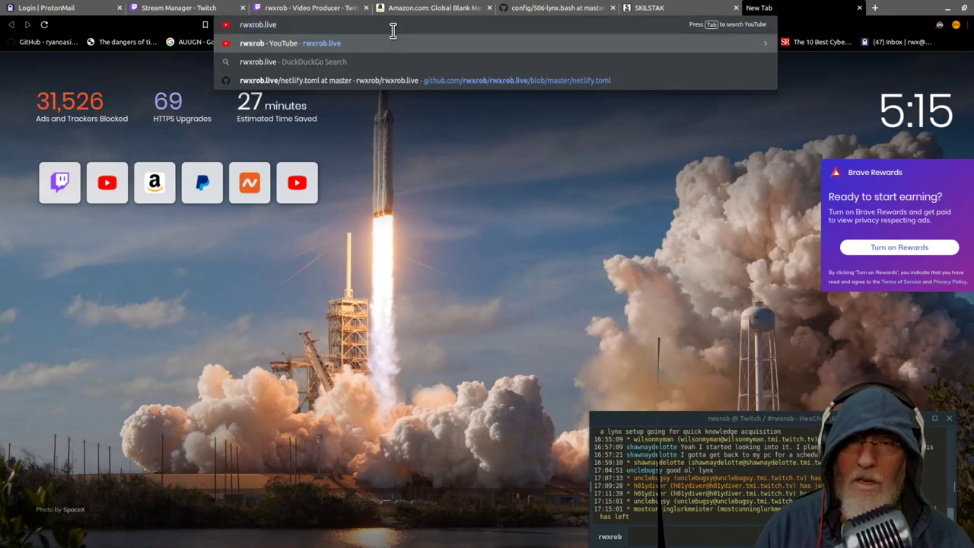
pyautogui.press('Return')
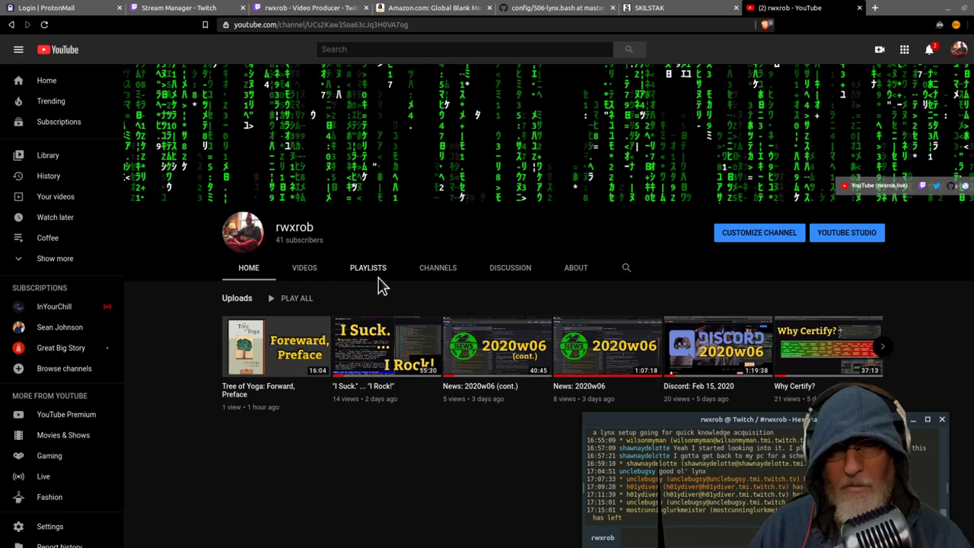
# Switch from the browser to the terminal window with the robs.io and config shell panes.
pyautogui.hotkey('alt', 'Tab')
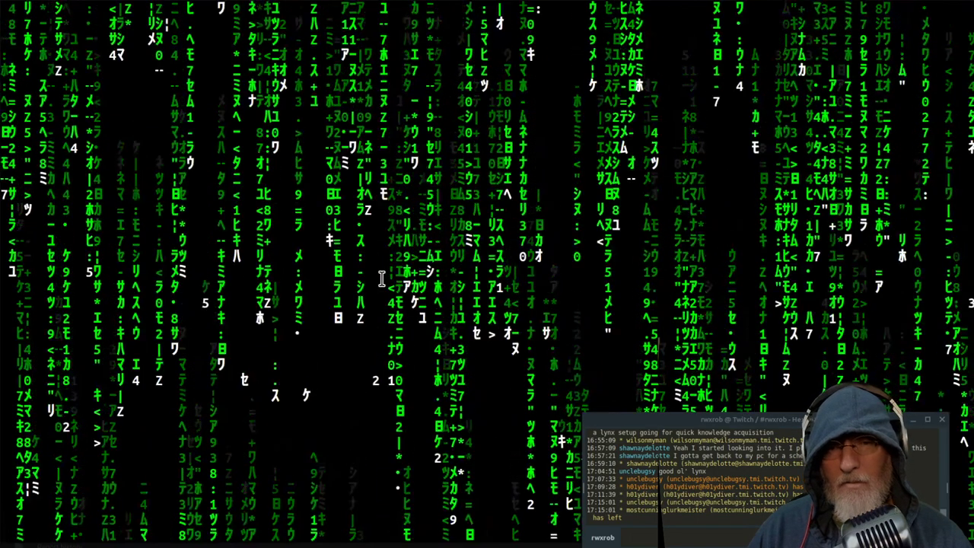
pyautogui.hotkey('alt', 'Tab')
pyautogui.hotkey('alt', 'Tab')
pyautogui.hotkey('alt', 'Tab')
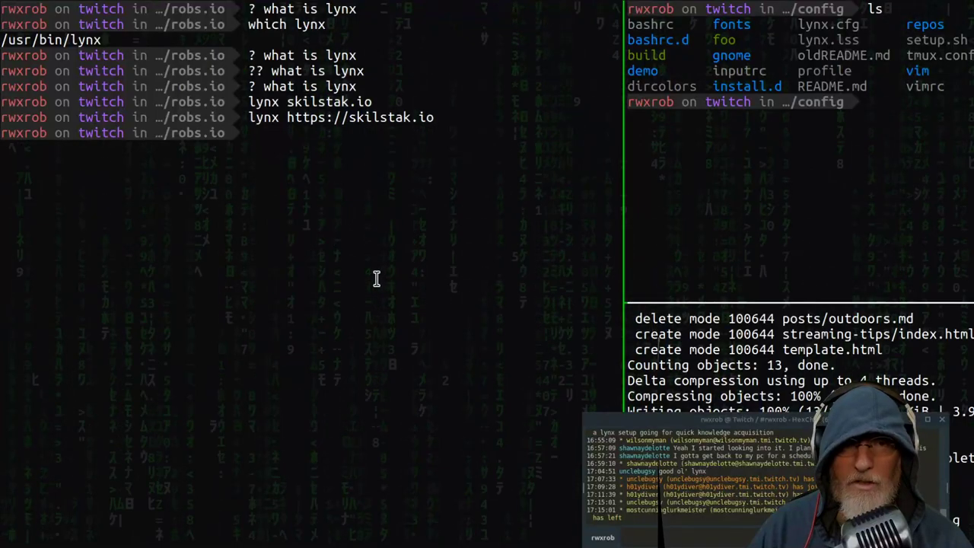